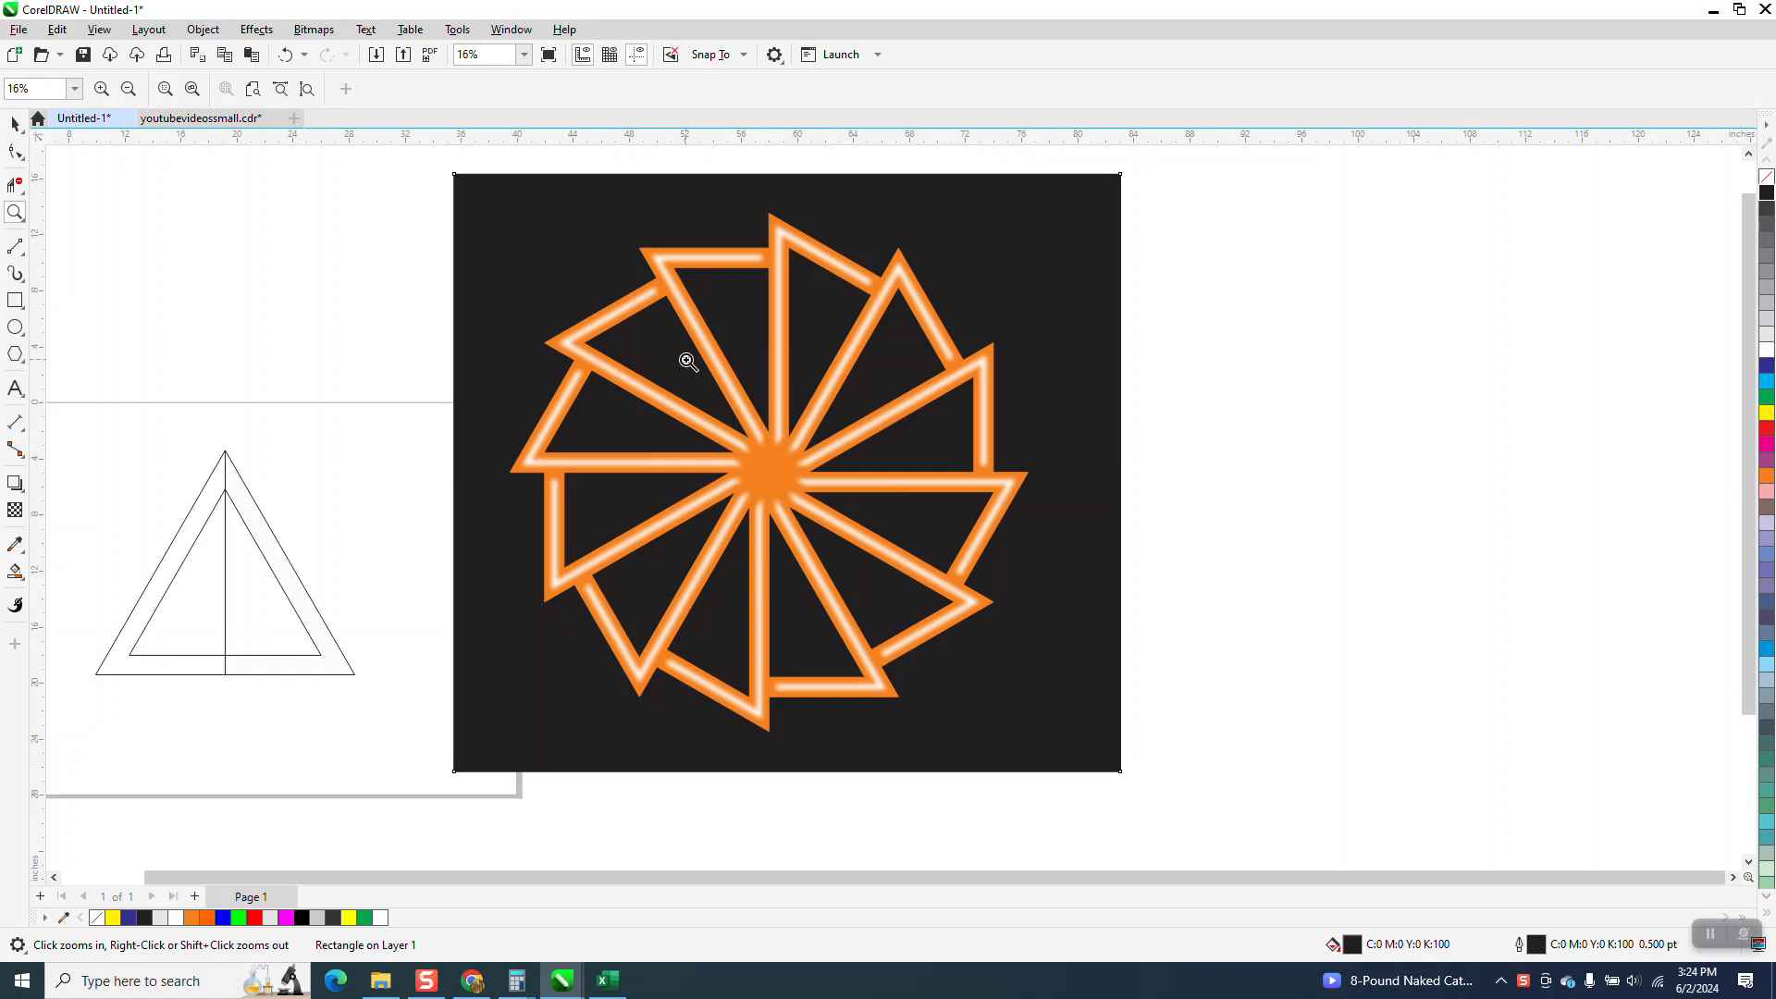
- Select the finished pinwheel artwork with its black background and move it right, clear of the page
{"action": "scroll", "coordinate": [657, 341], "scroll_direction": "down", "scroll_amount": 2}
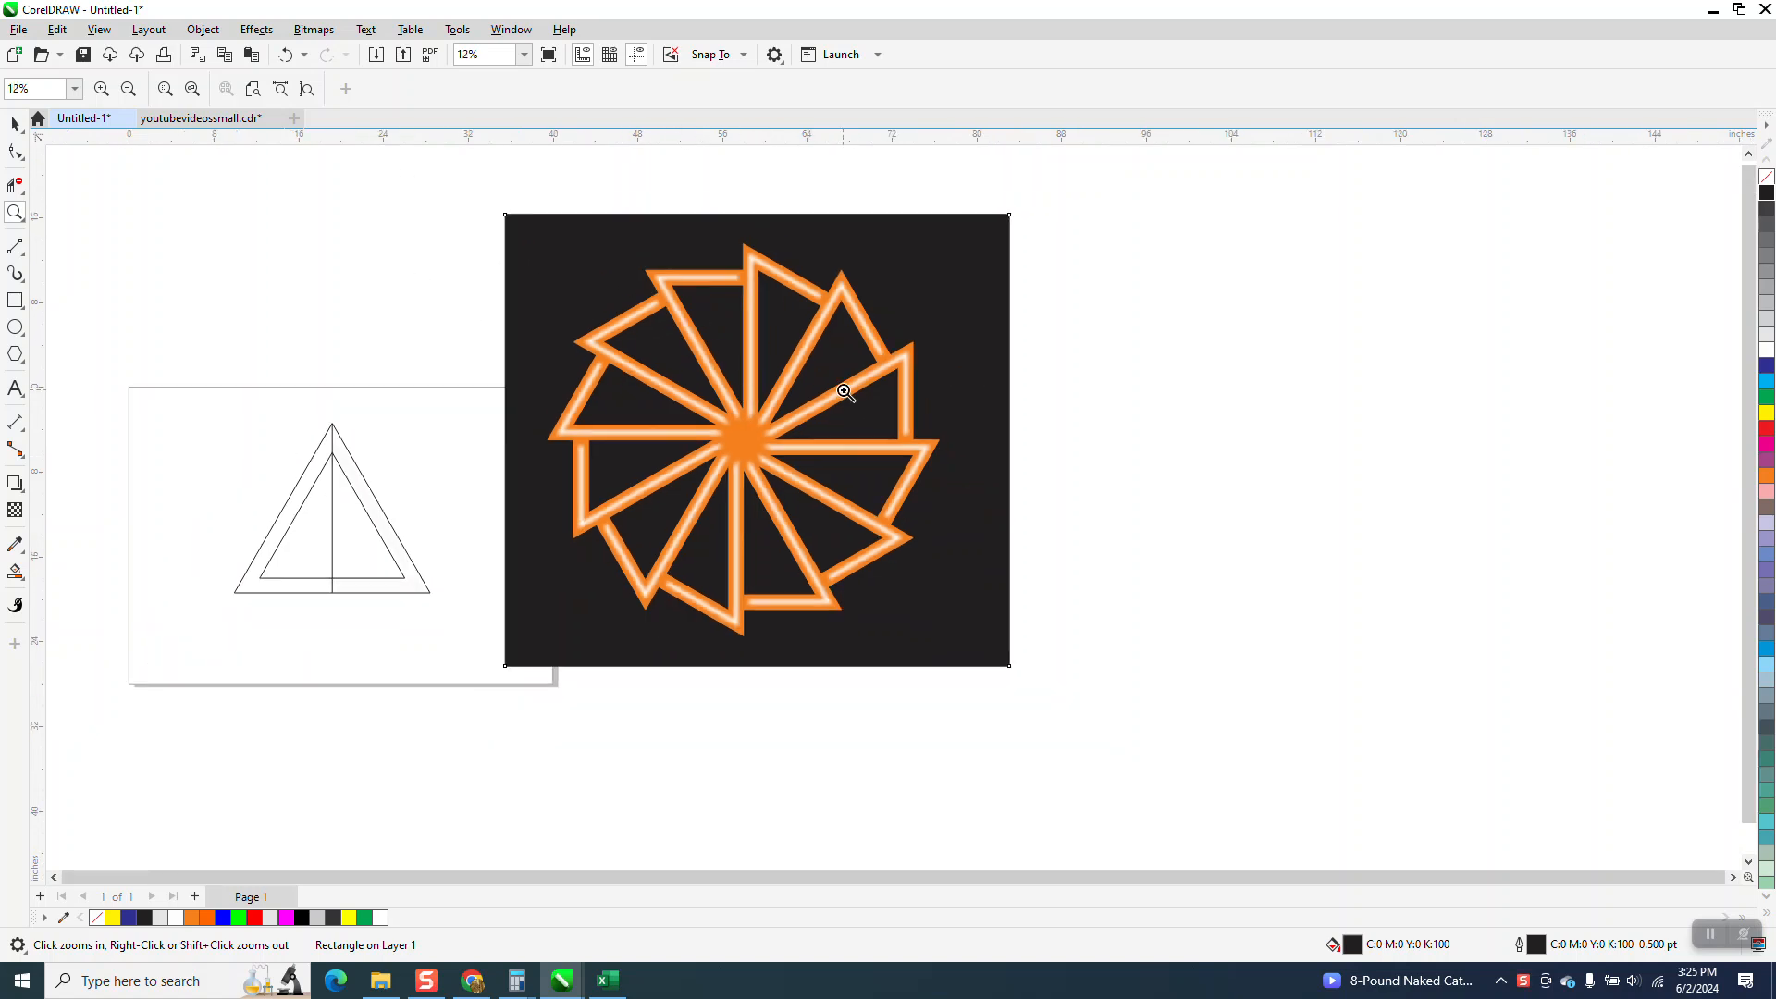
{"action": "scroll", "coordinate": [837, 398], "scroll_direction": "down", "scroll_amount": 1}
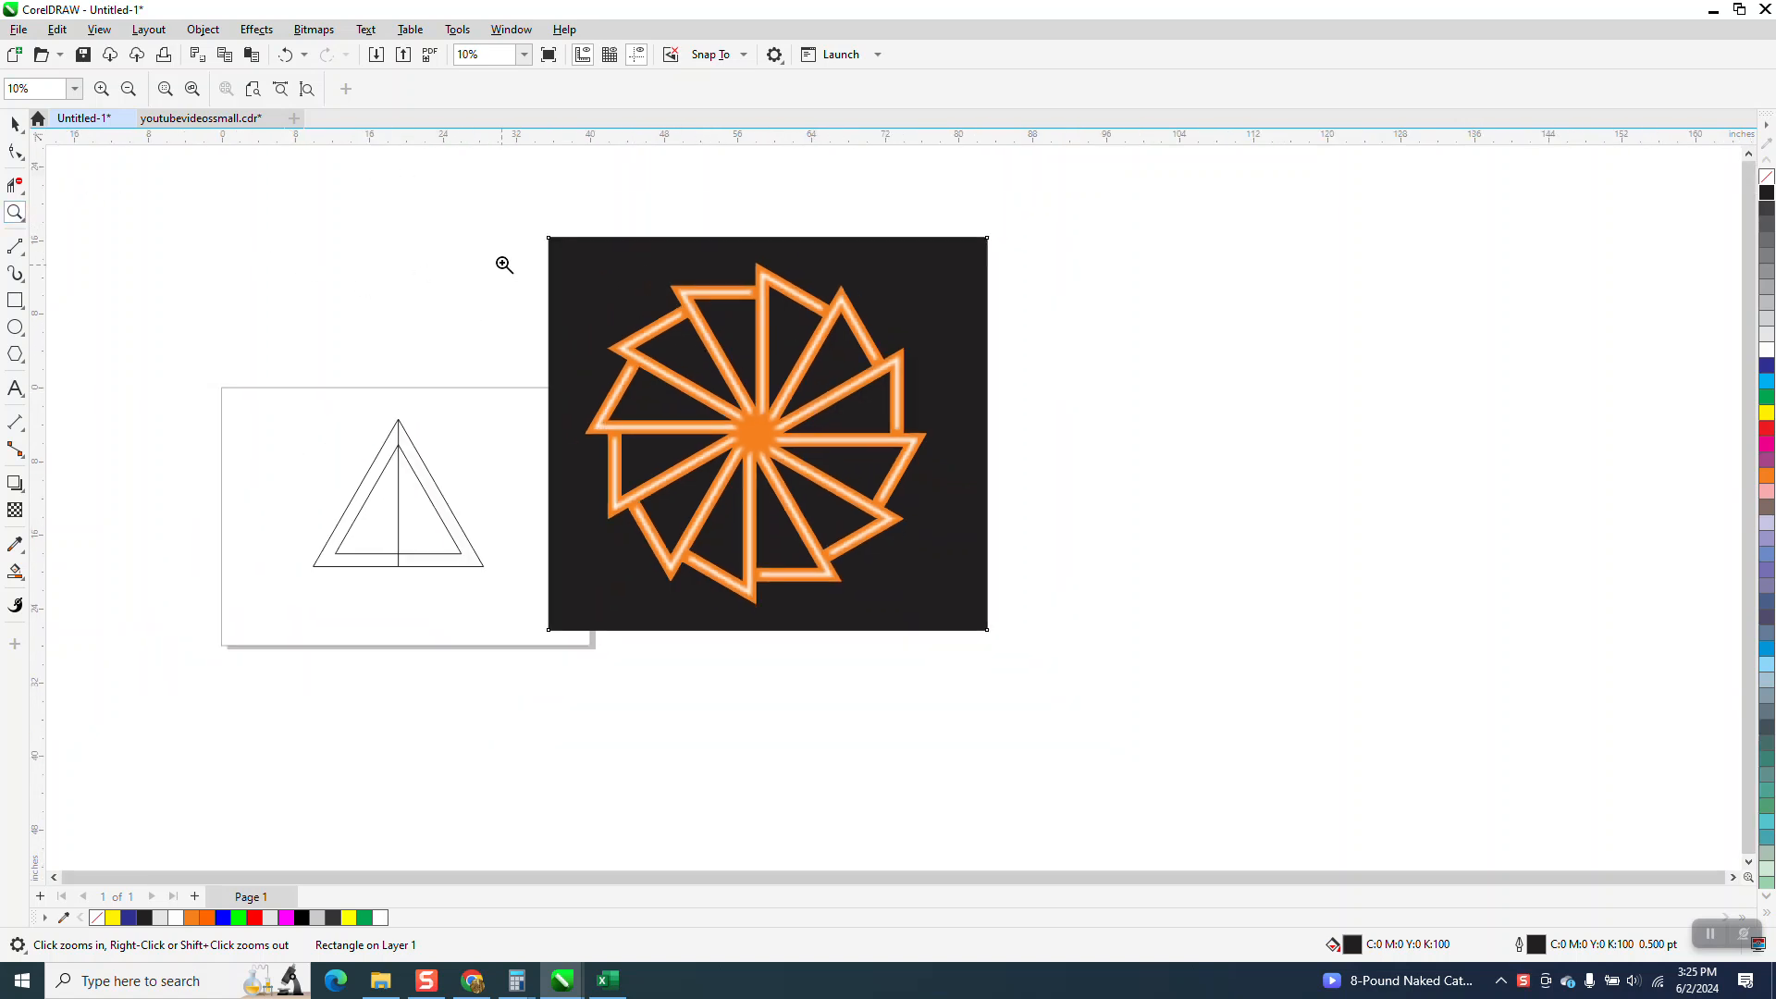
{"action": "left_click", "coordinate": [14, 123]}
{"action": "left_click_drag", "start_coordinate": [496, 206], "coordinate": [544, 330]}
{"action": "left_click_drag", "start_coordinate": [1128, 686], "coordinate": [1128, 688]}
{"action": "left_click_drag", "start_coordinate": [790, 440], "coordinate": [1244, 431]}
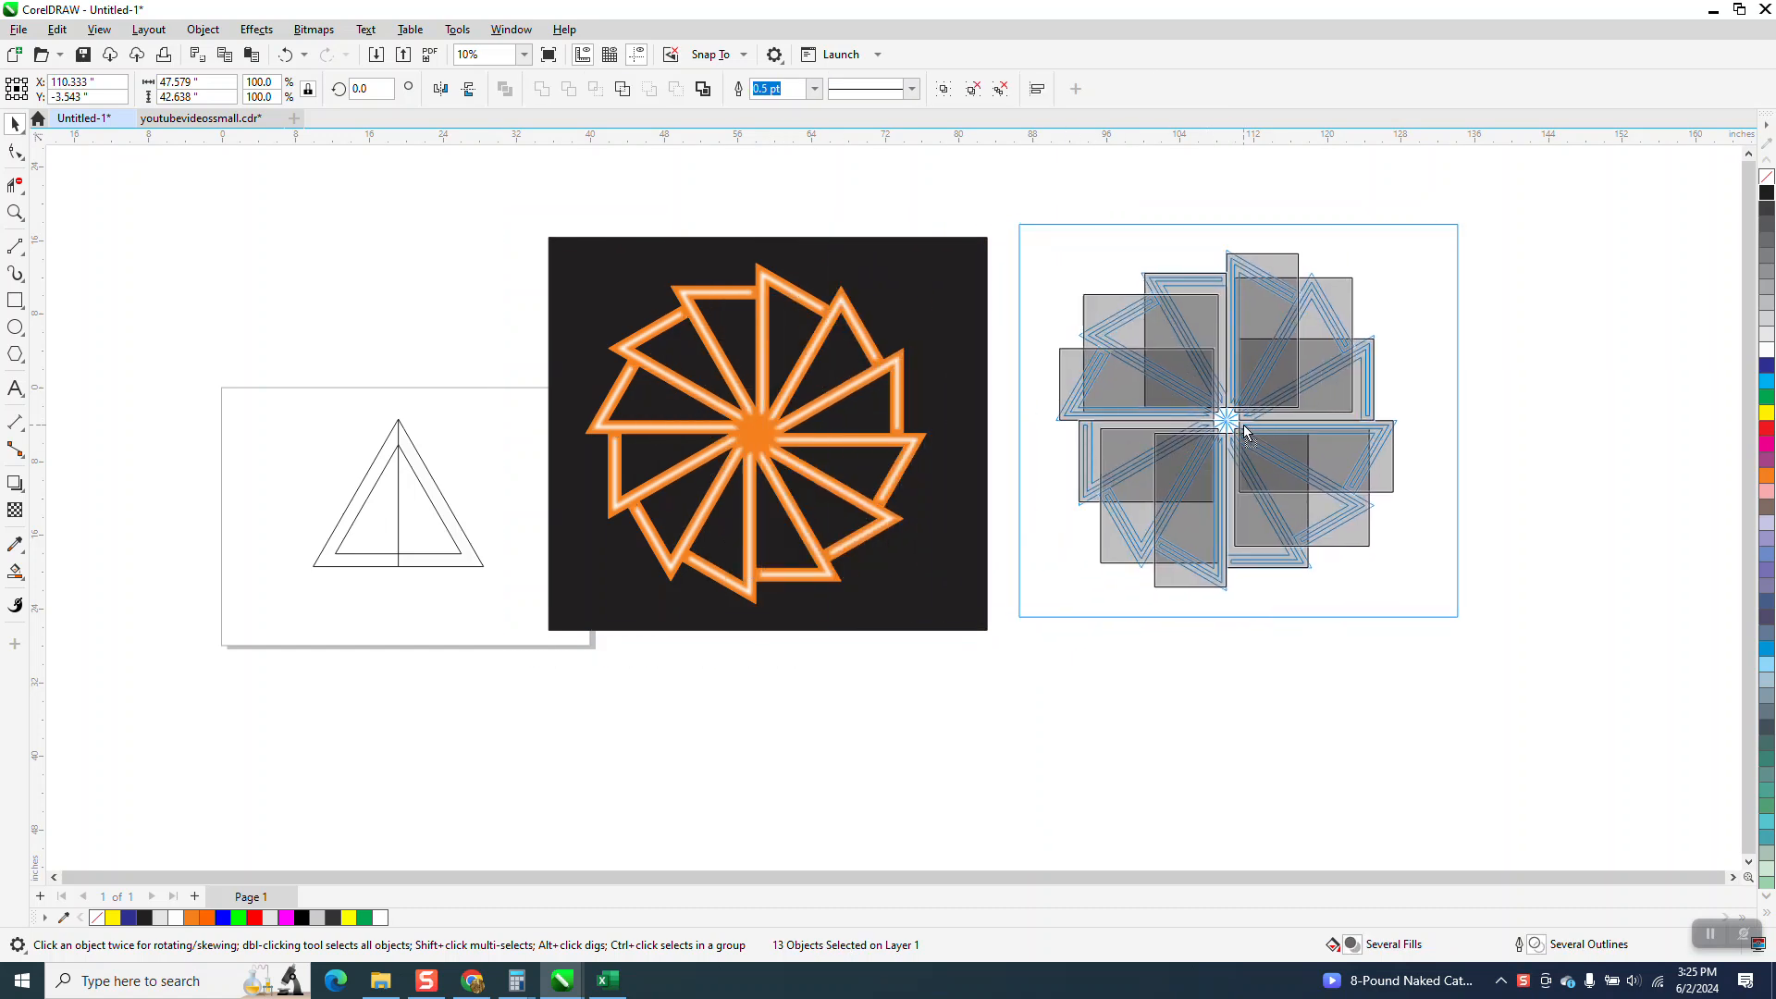
{"action": "left_click_drag", "start_coordinate": [1244, 432], "coordinate": [1245, 423]}
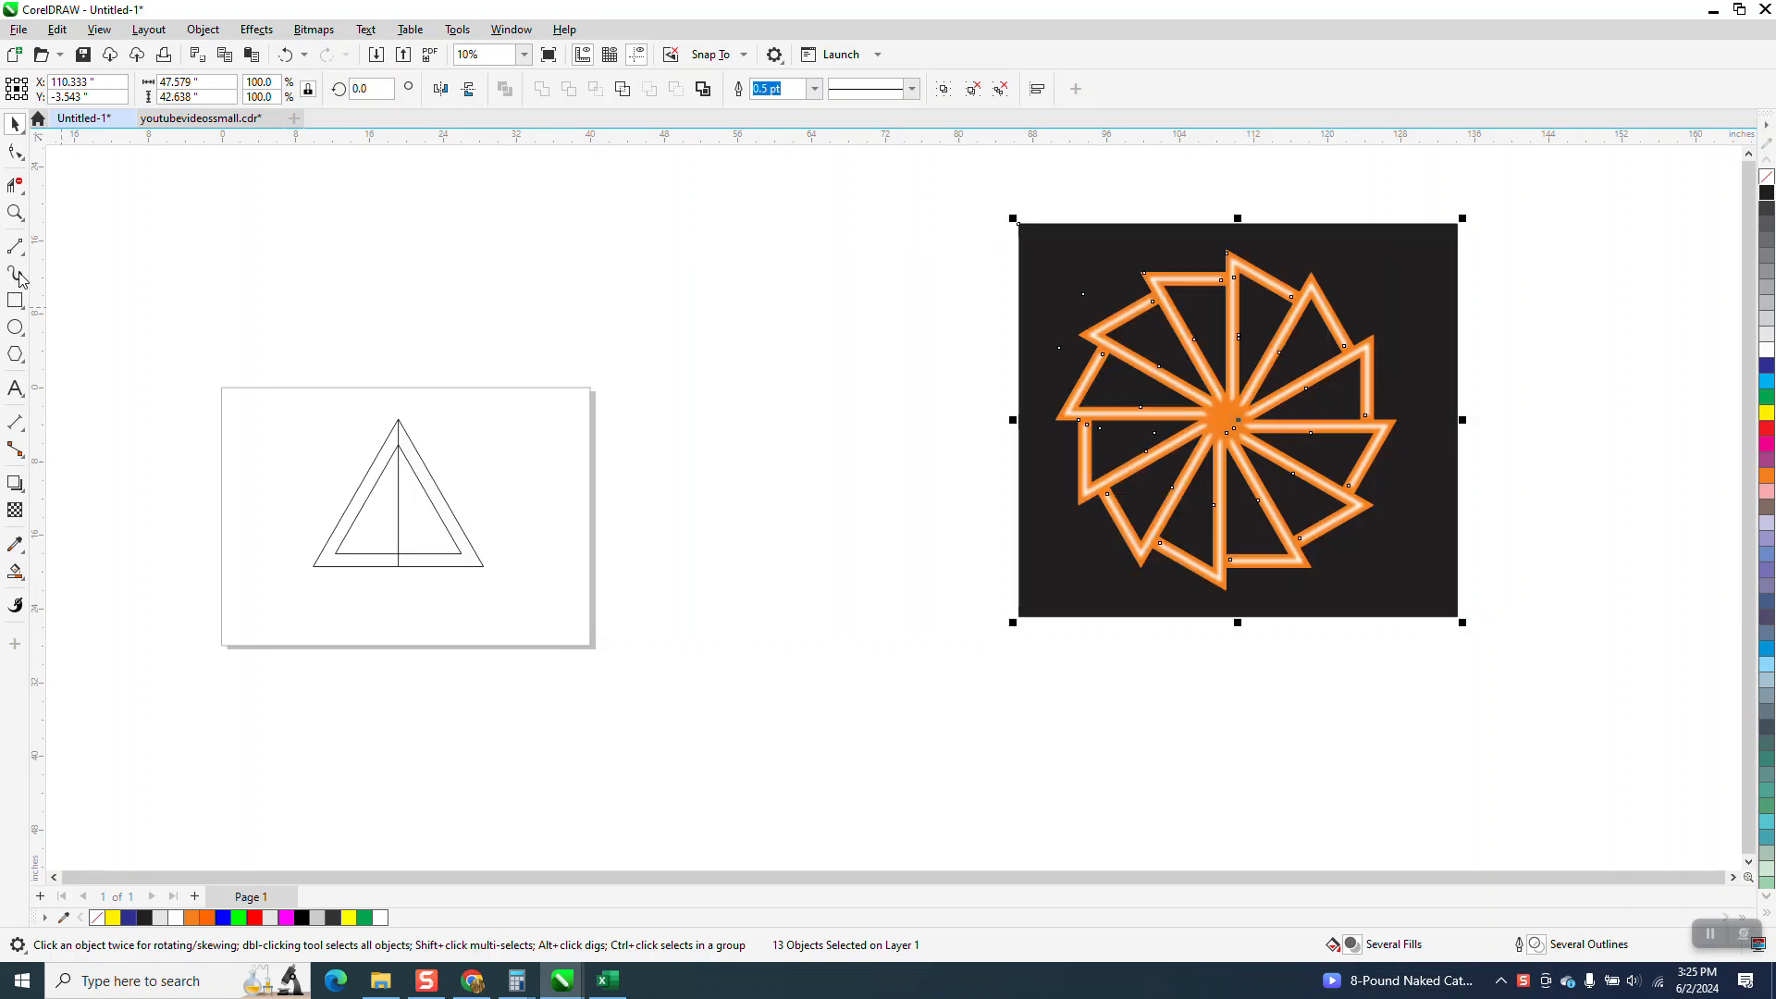
- Try to Smart Fill the right half of the band between the two triangles with orange, and undo the fill
{"action": "left_click", "coordinate": [15, 212]}
{"action": "left_click_drag", "start_coordinate": [267, 395], "coordinate": [602, 626]}
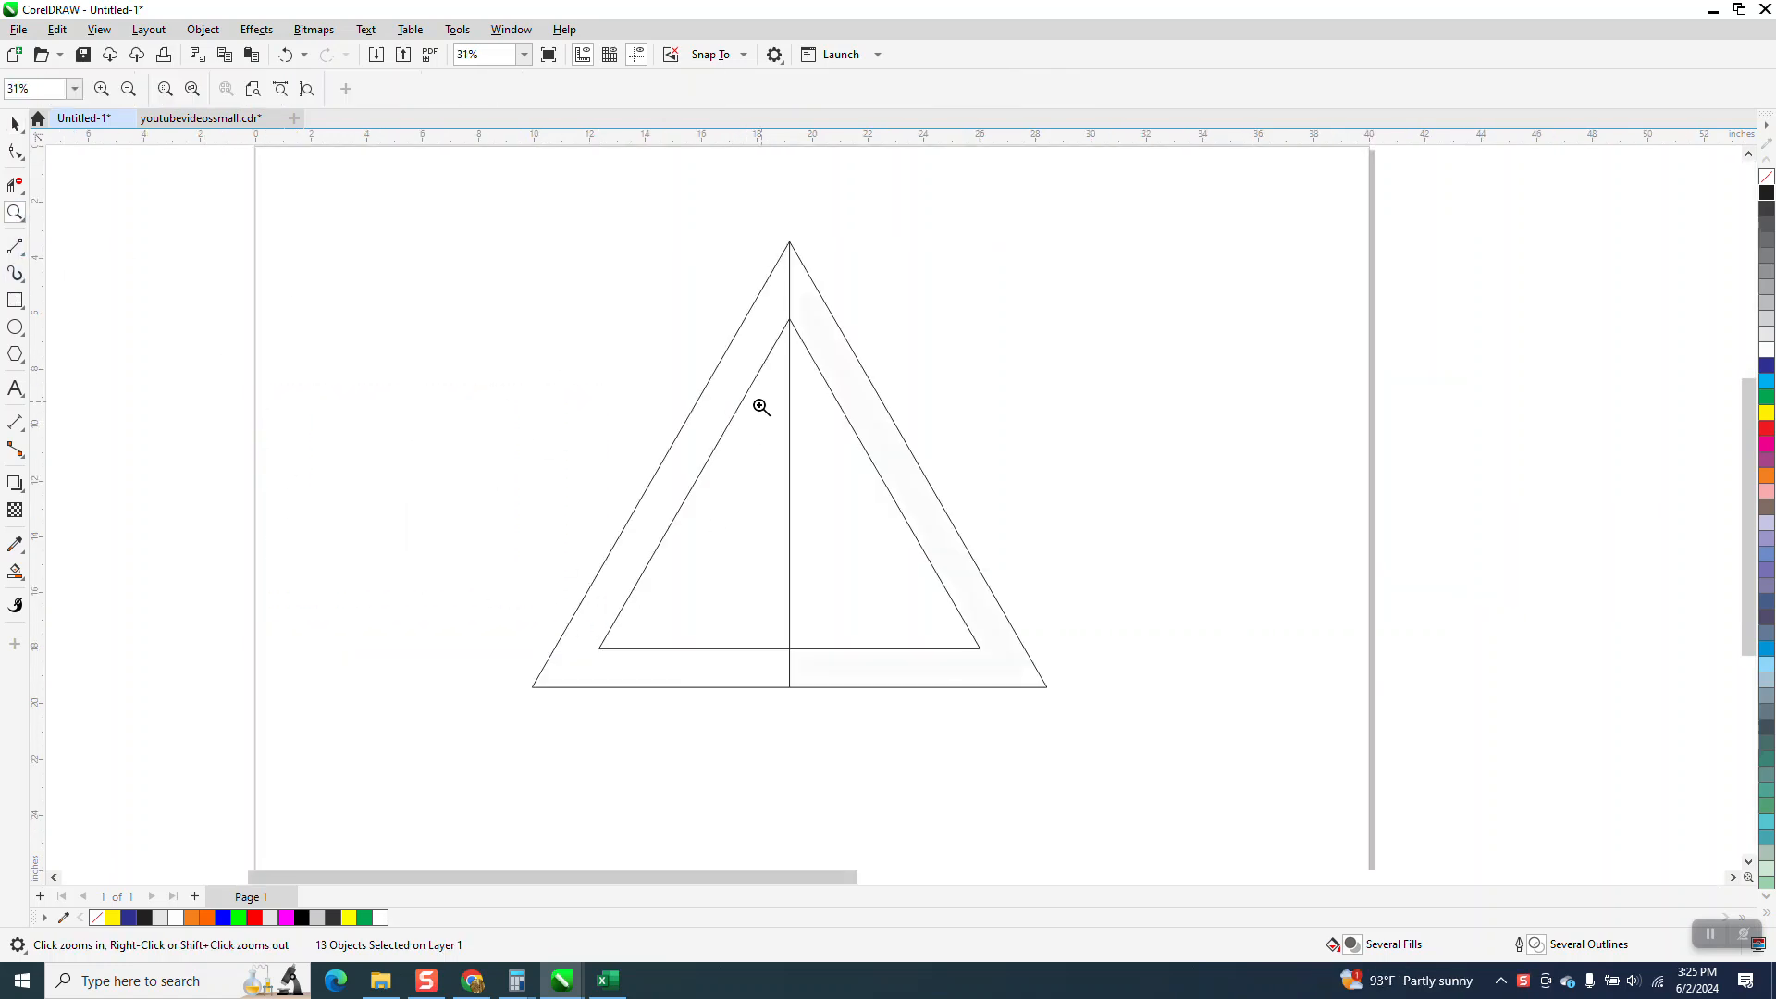
{"action": "left_click", "coordinate": [15, 571]}
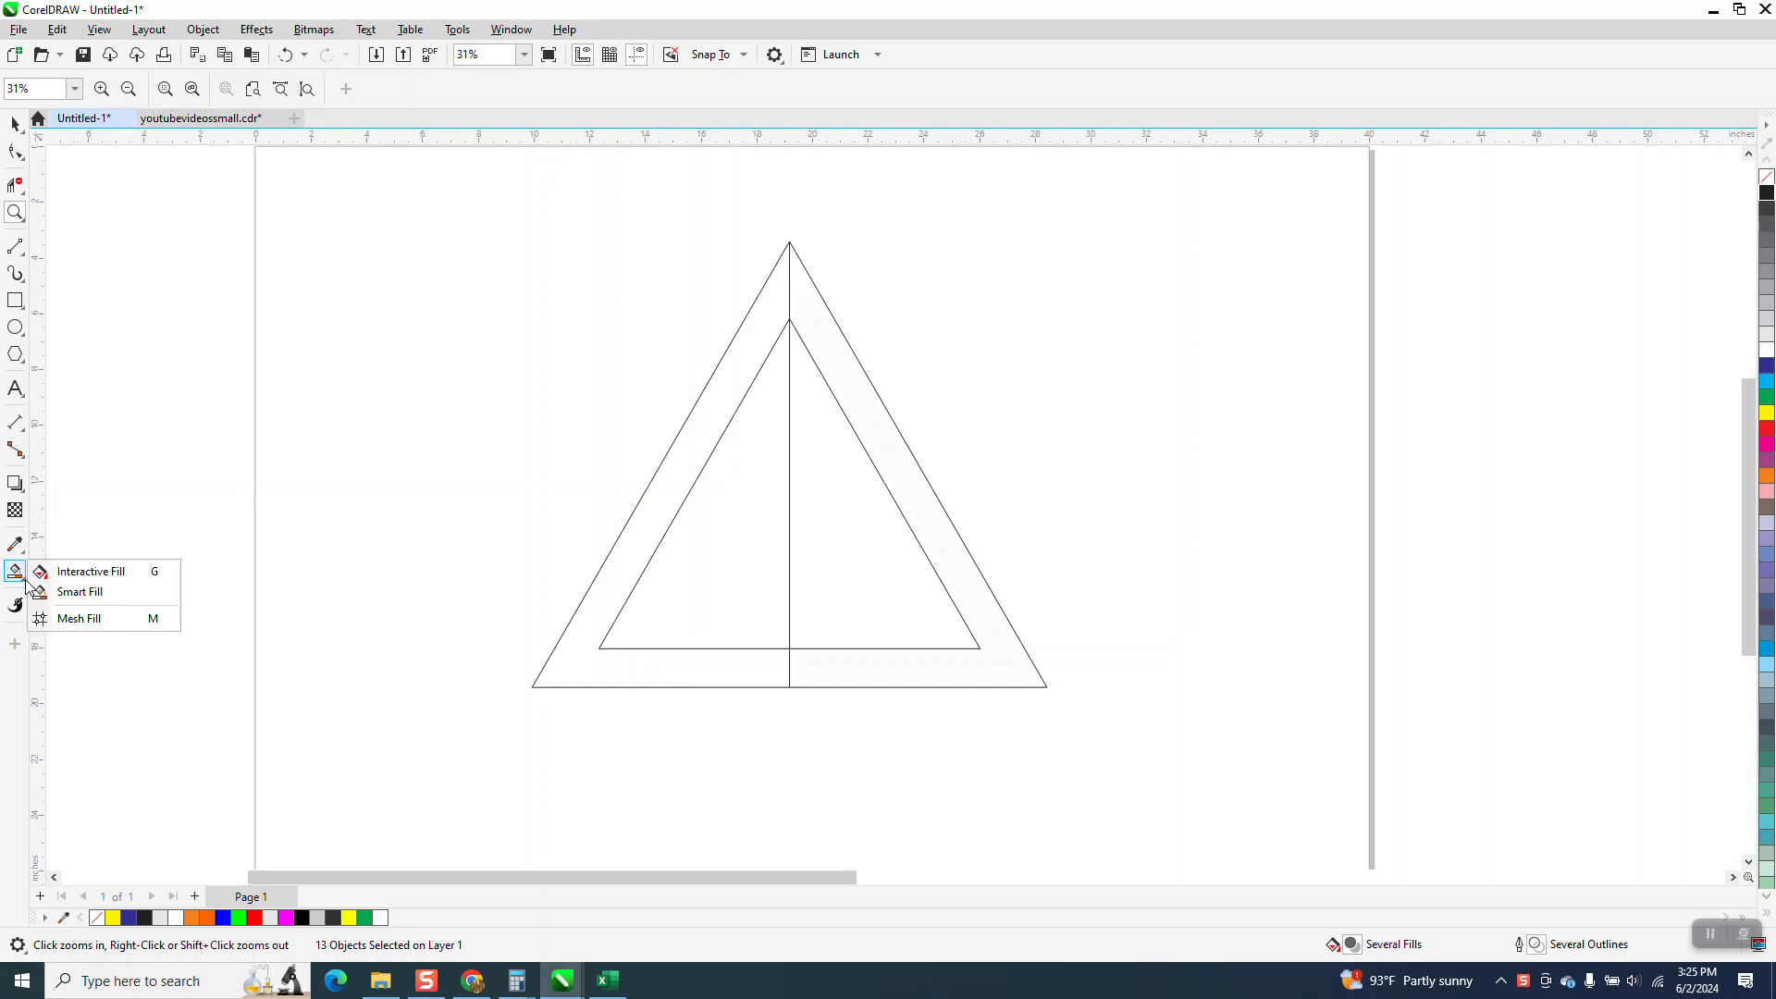
{"action": "left_click", "coordinate": [106, 592]}
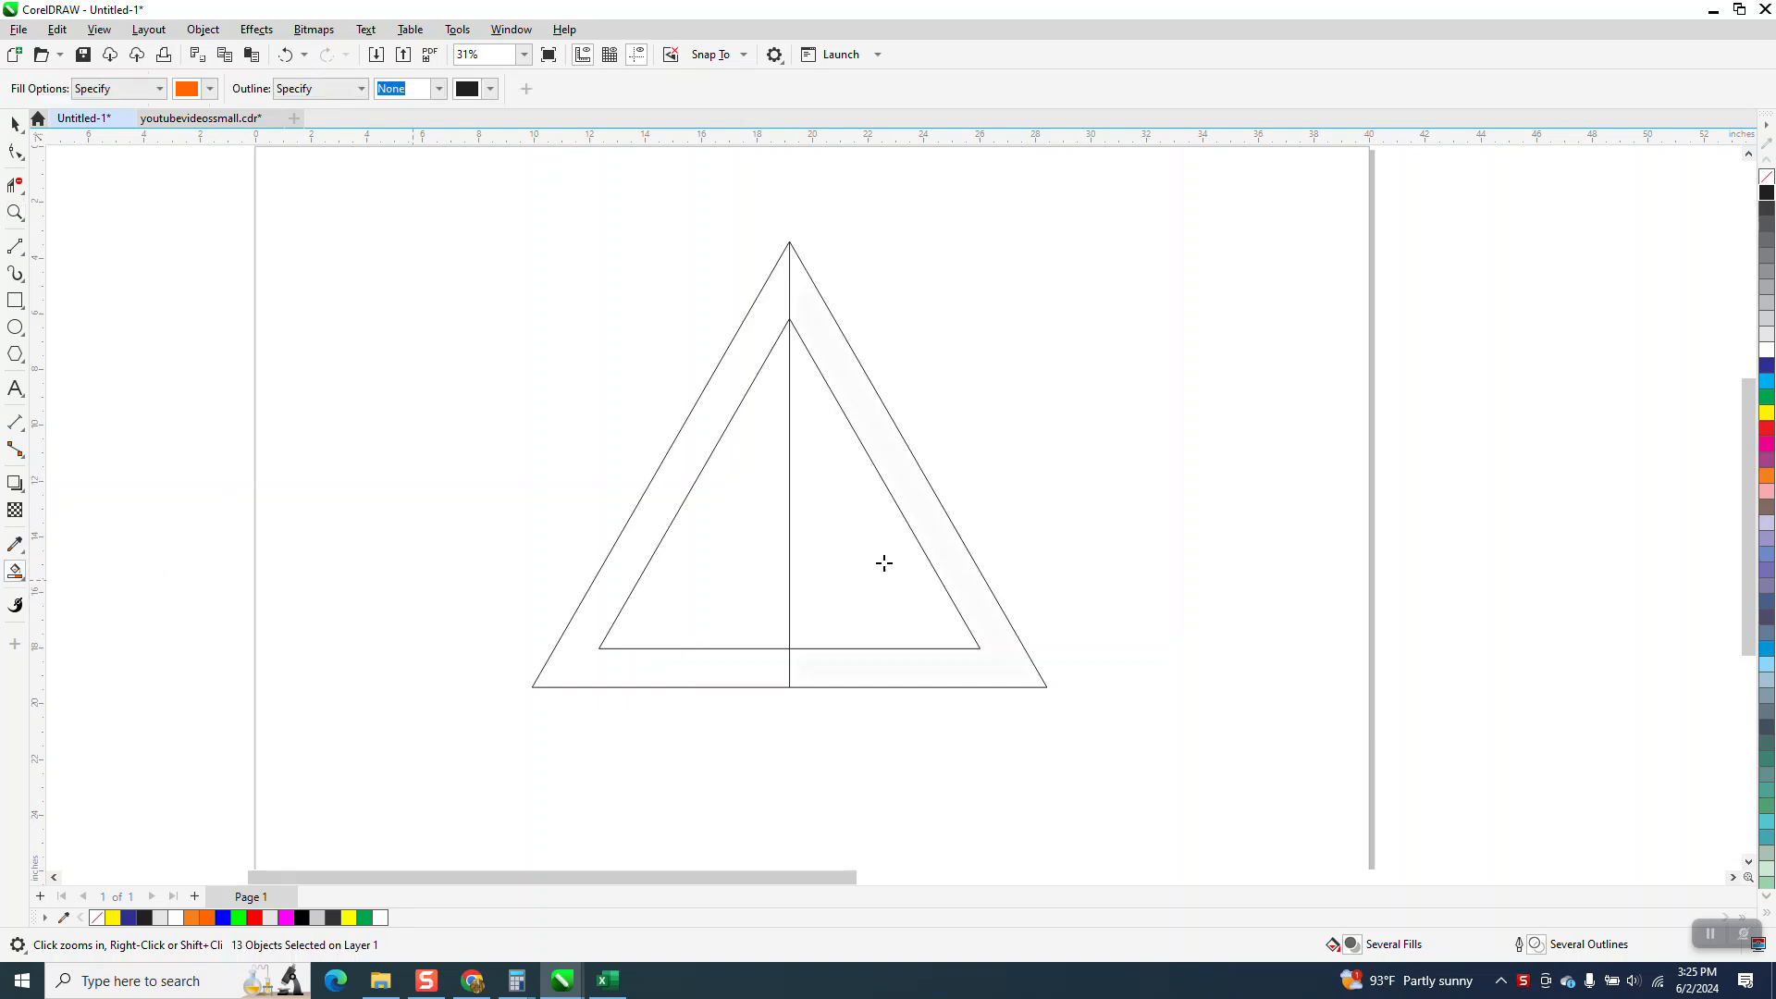
{"action": "left_click", "coordinate": [953, 540]}
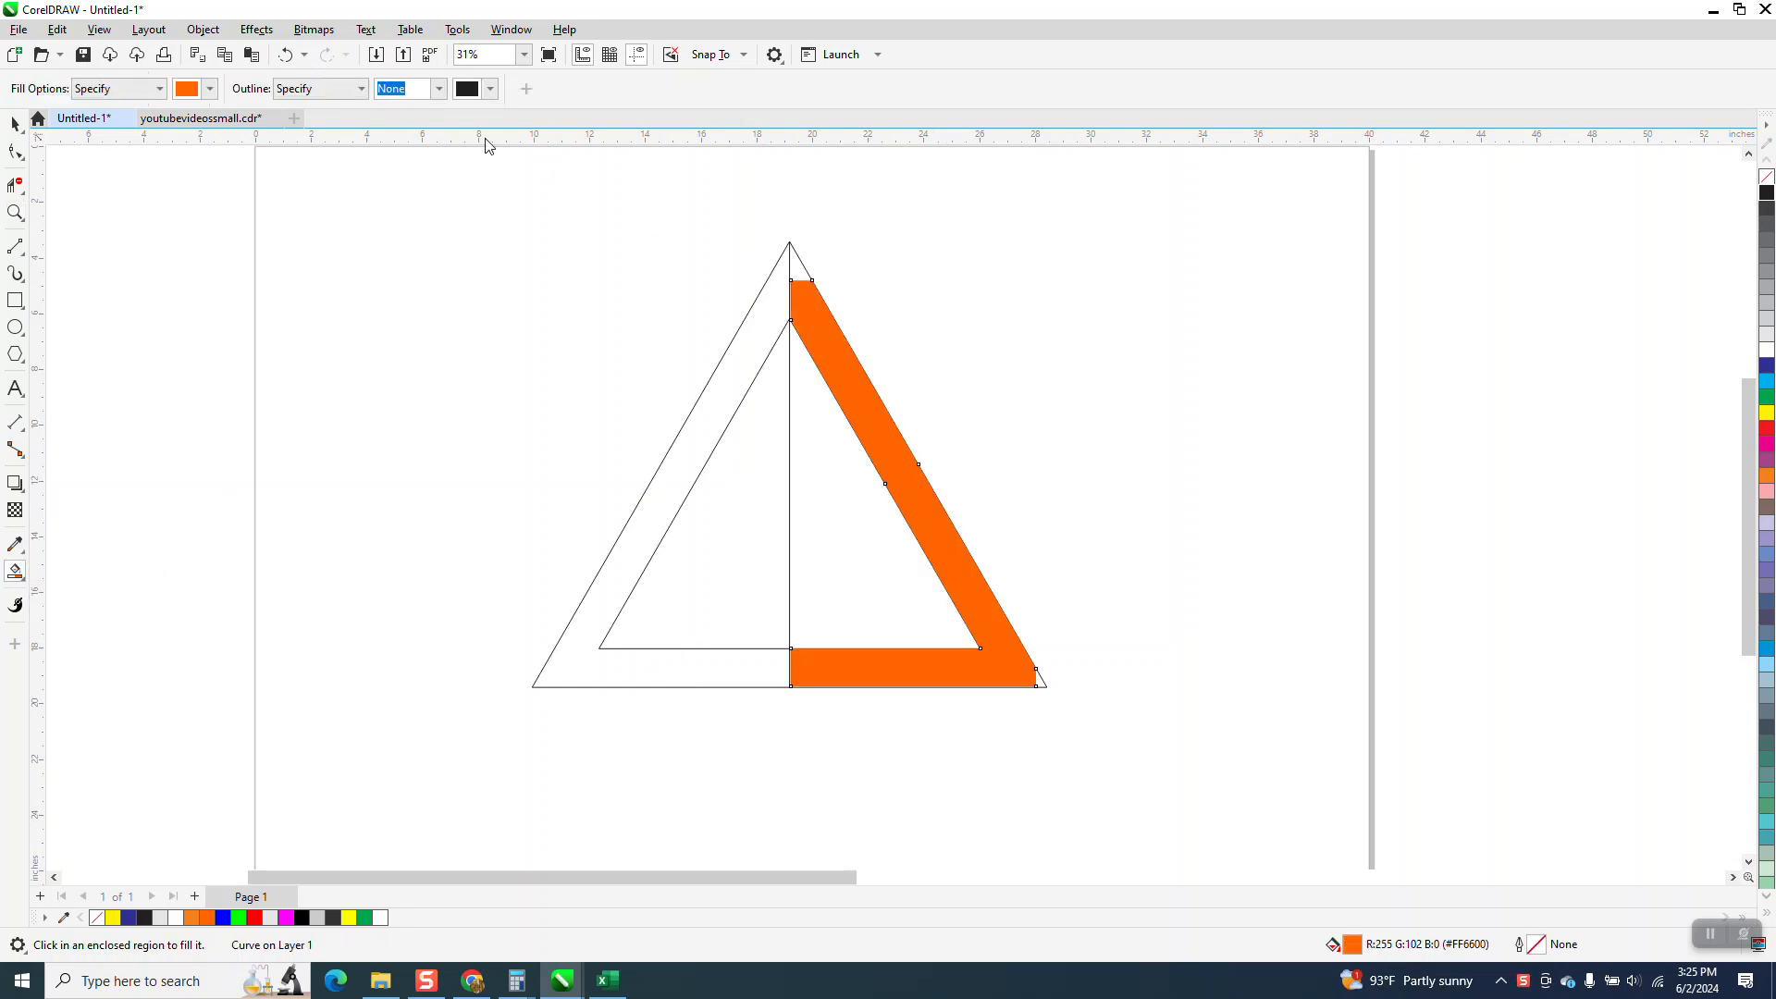
{"action": "left_click", "coordinate": [285, 55]}
- Delete the hidden stray rectangle overlapping the triangles using Wireframe view, and return to Enhanced view
{"action": "scroll", "coordinate": [900, 654], "scroll_direction": "down", "scroll_amount": 1}
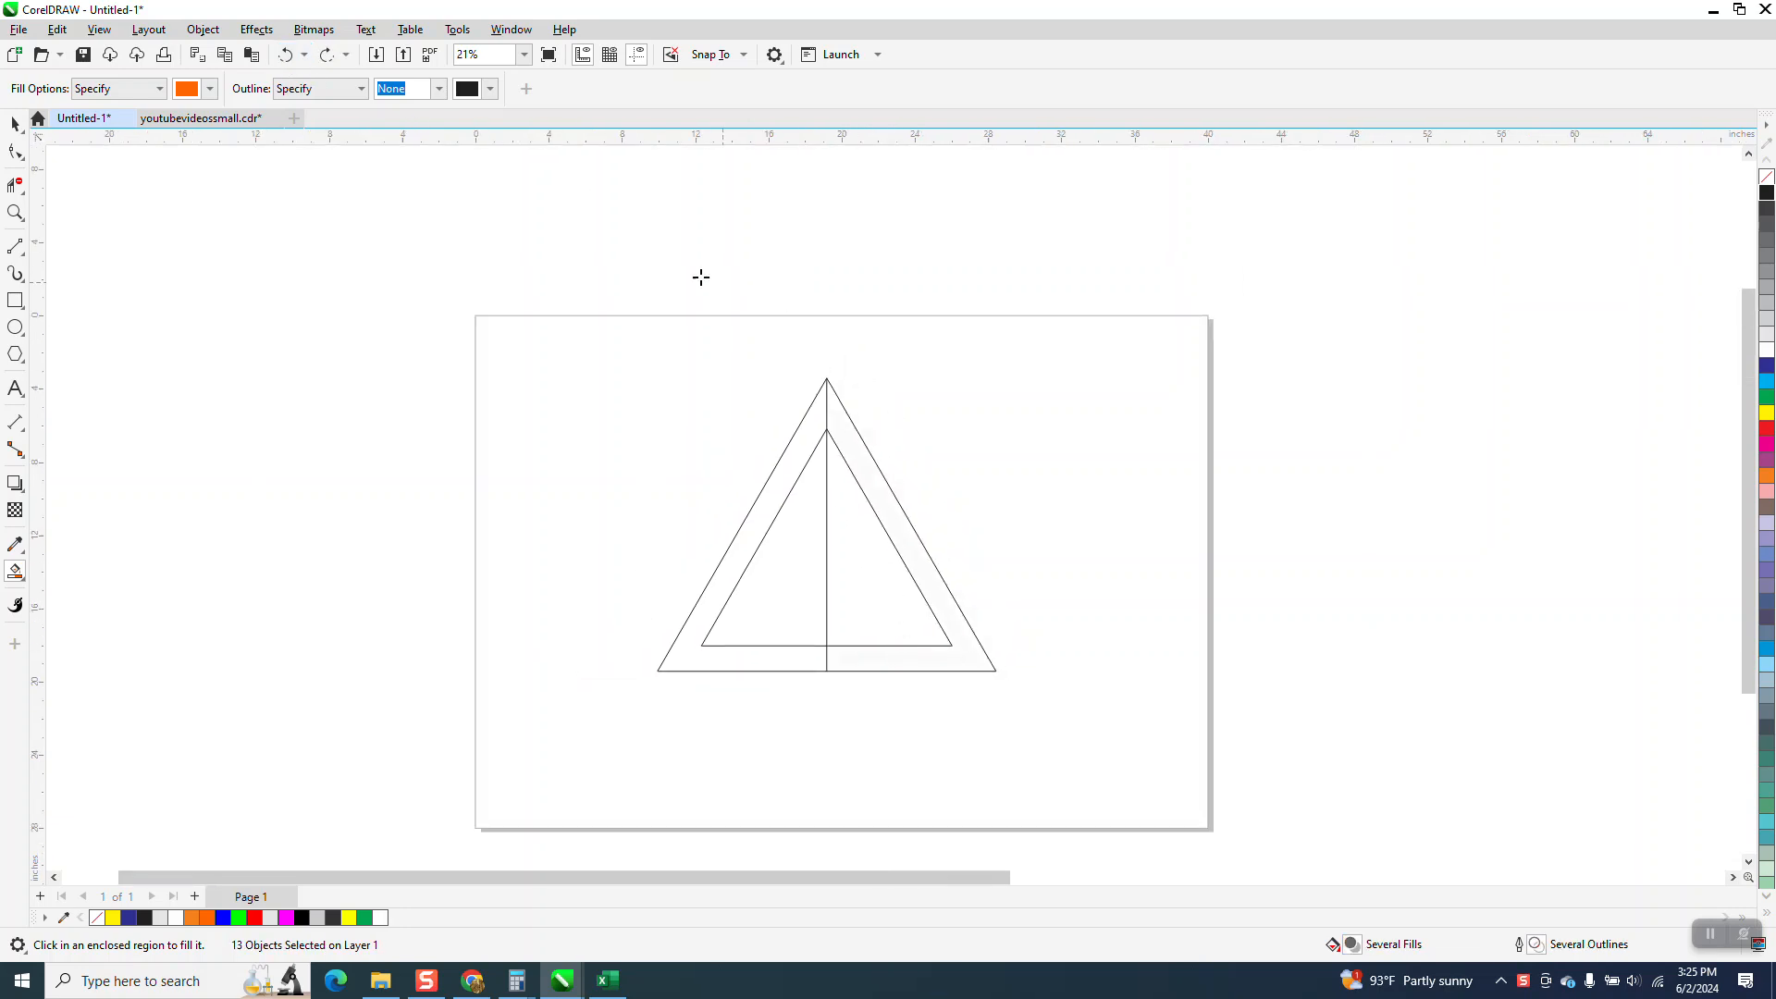
{"action": "left_click", "coordinate": [15, 124]}
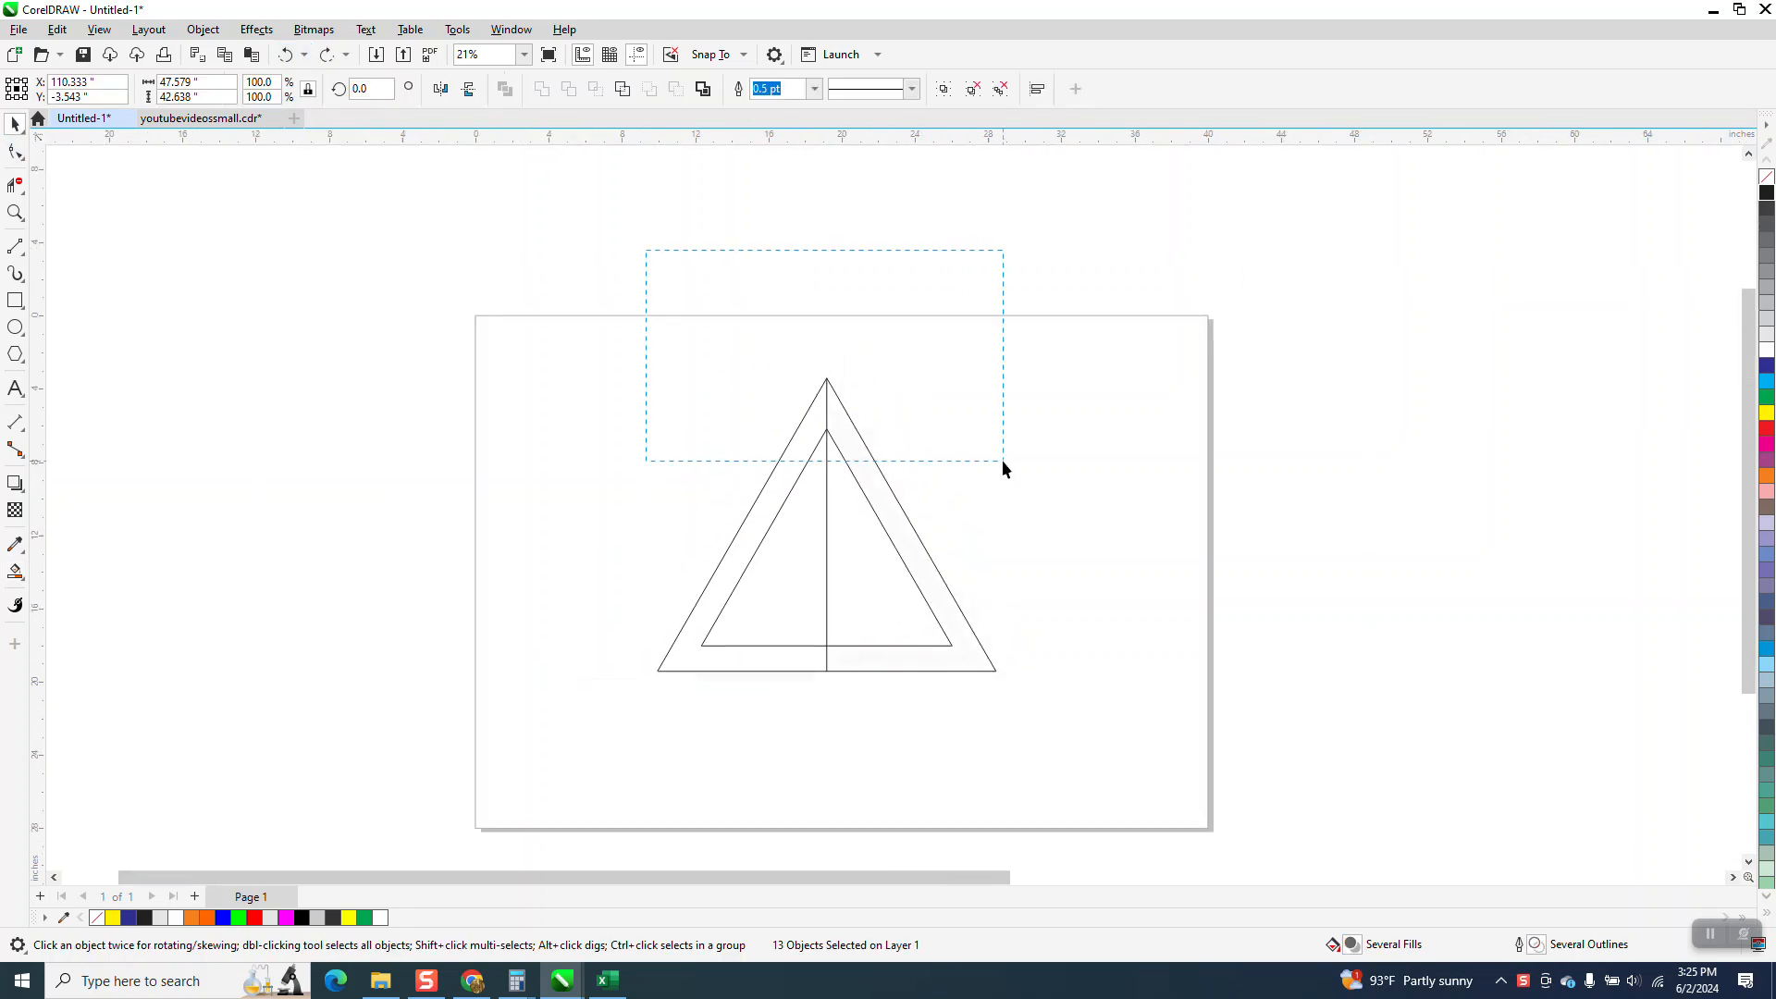
{"action": "left_click_drag", "start_coordinate": [1002, 459], "coordinate": [991, 455]}
{"action": "left_click", "coordinate": [99, 29]}
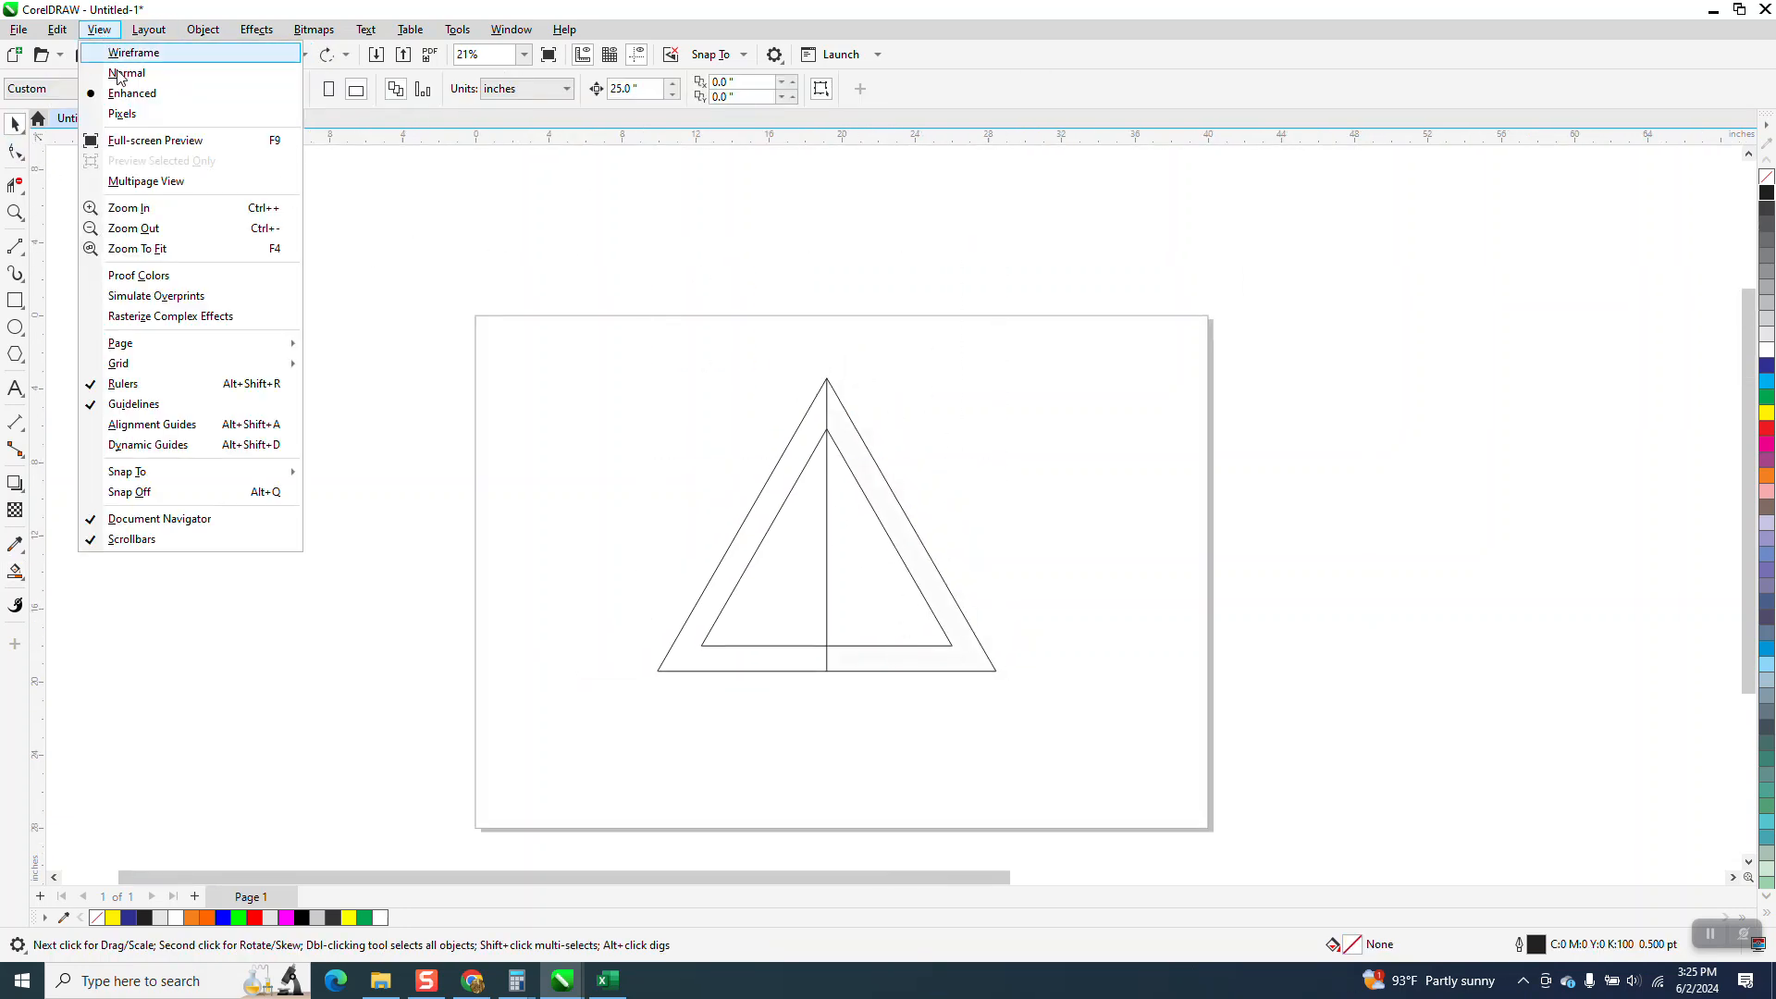
{"action": "left_click", "coordinate": [113, 57]}
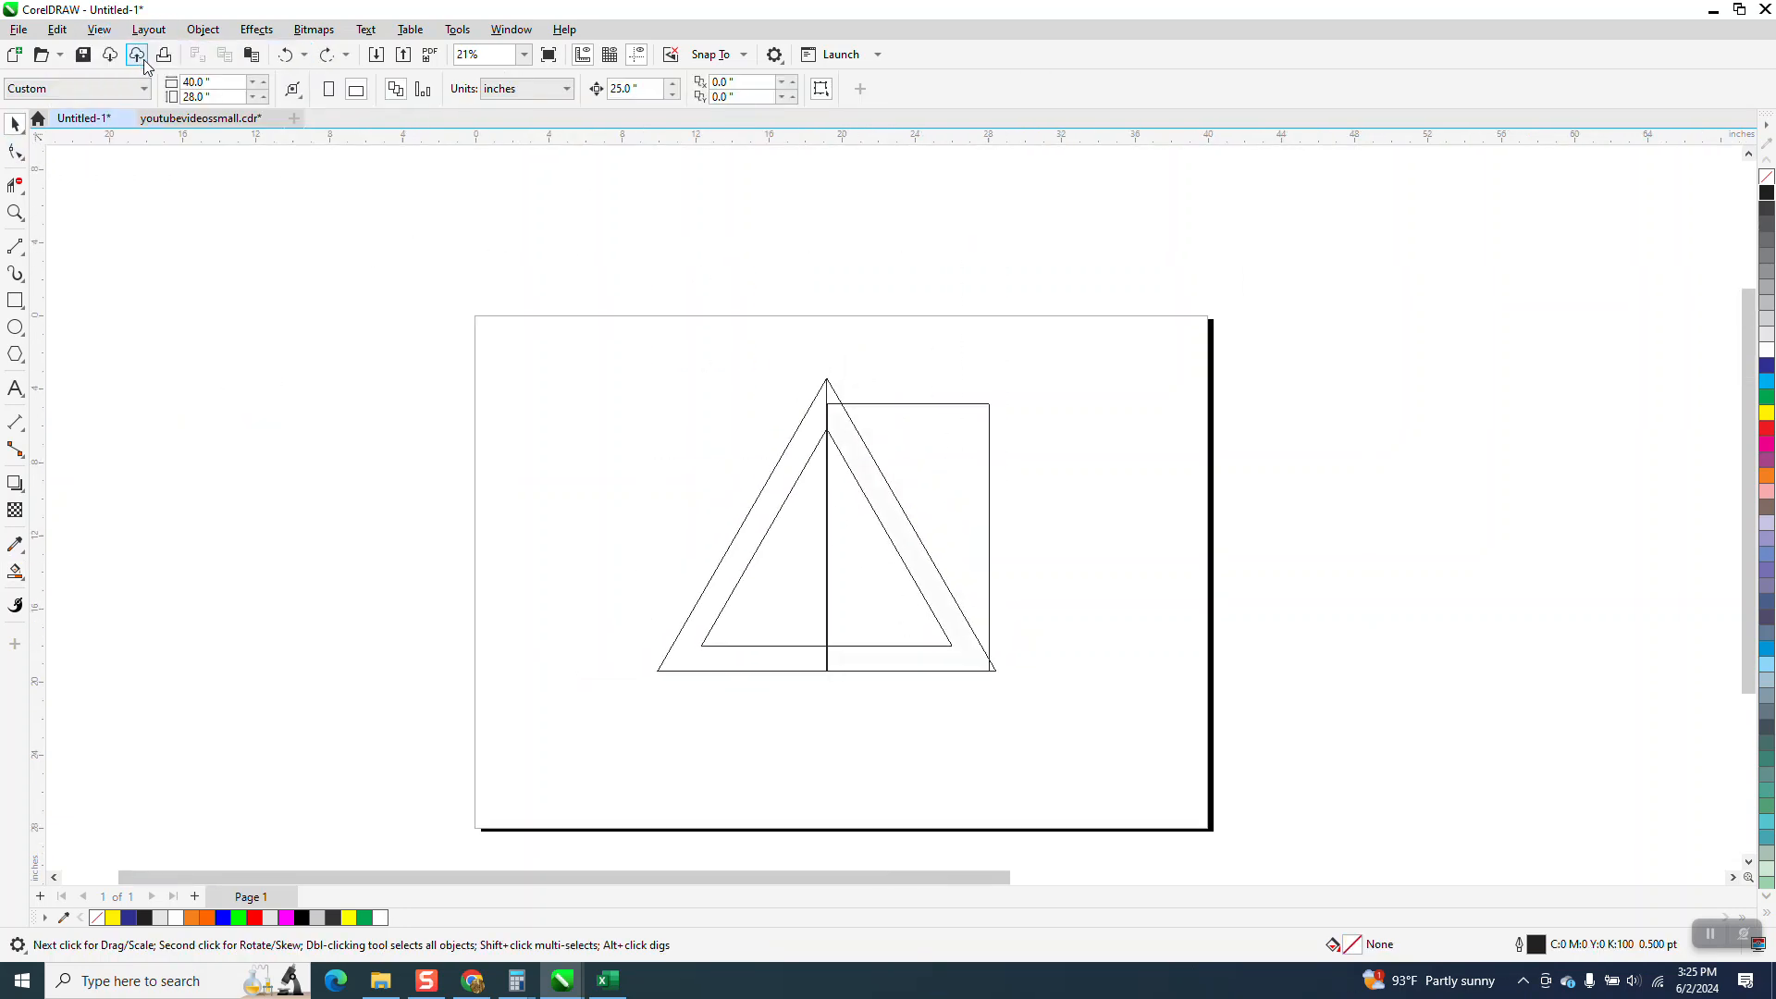
{"action": "left_click", "coordinate": [913, 405]}
{"action": "key", "text": "Delete"}
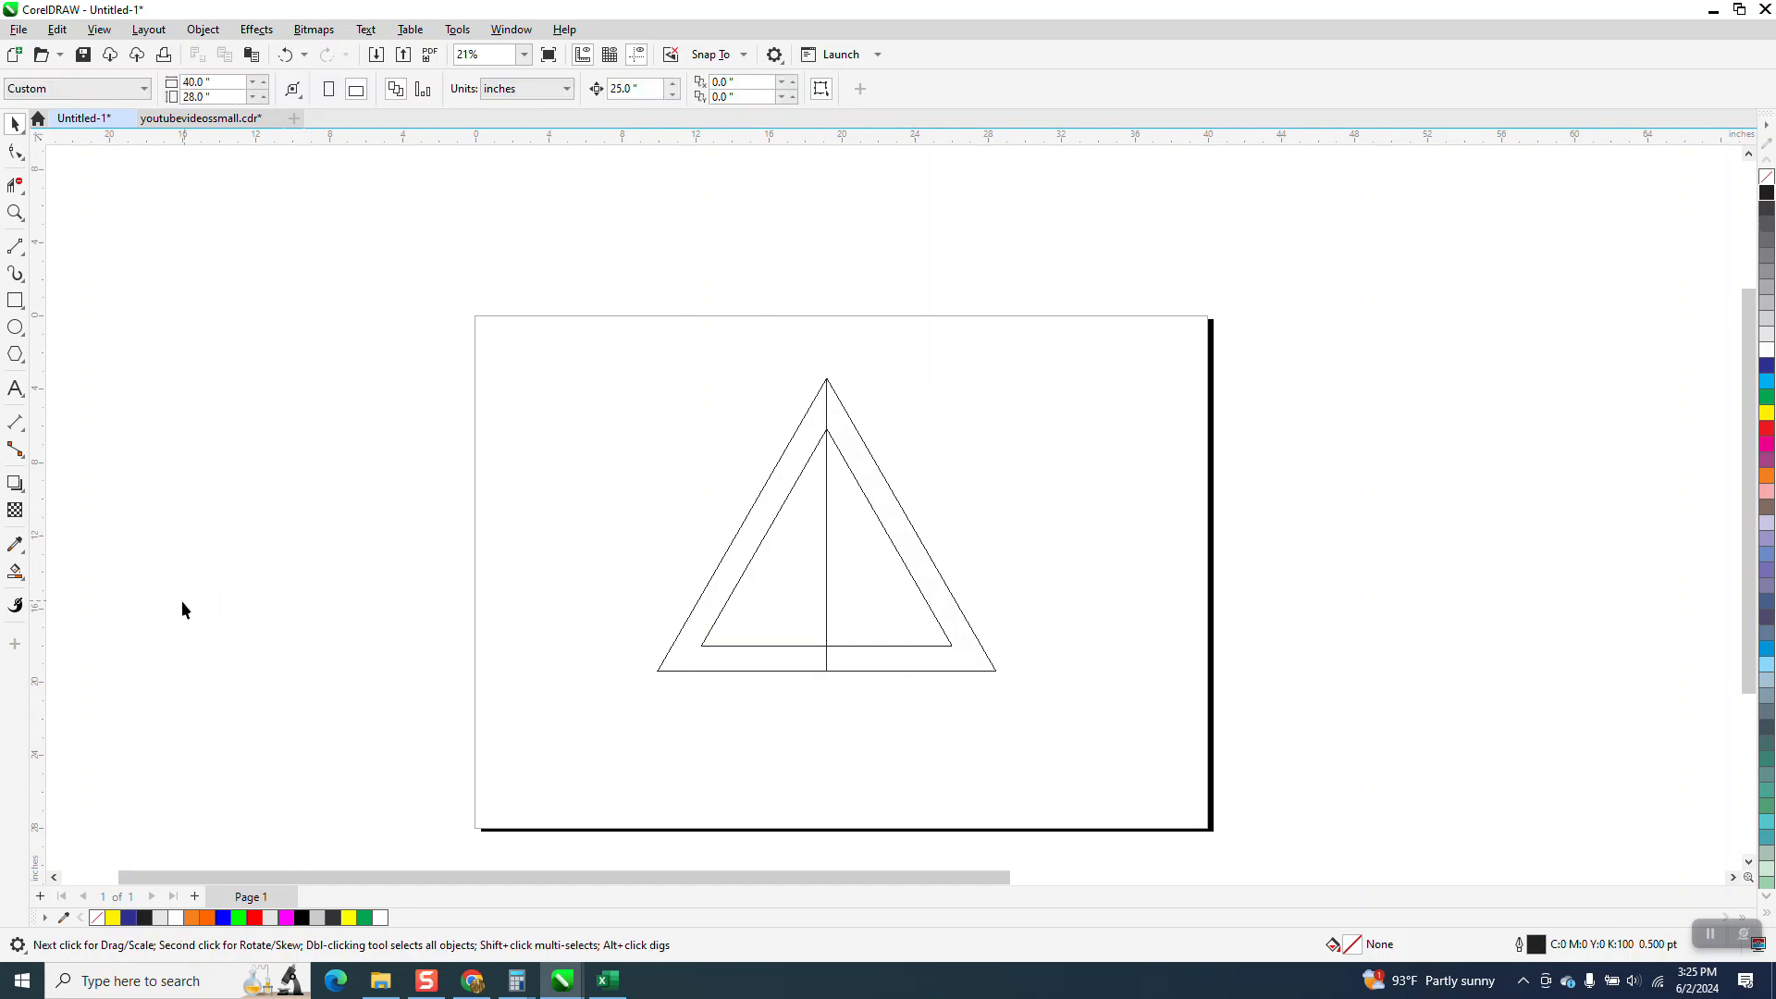
{"action": "left_click", "coordinate": [101, 29]}
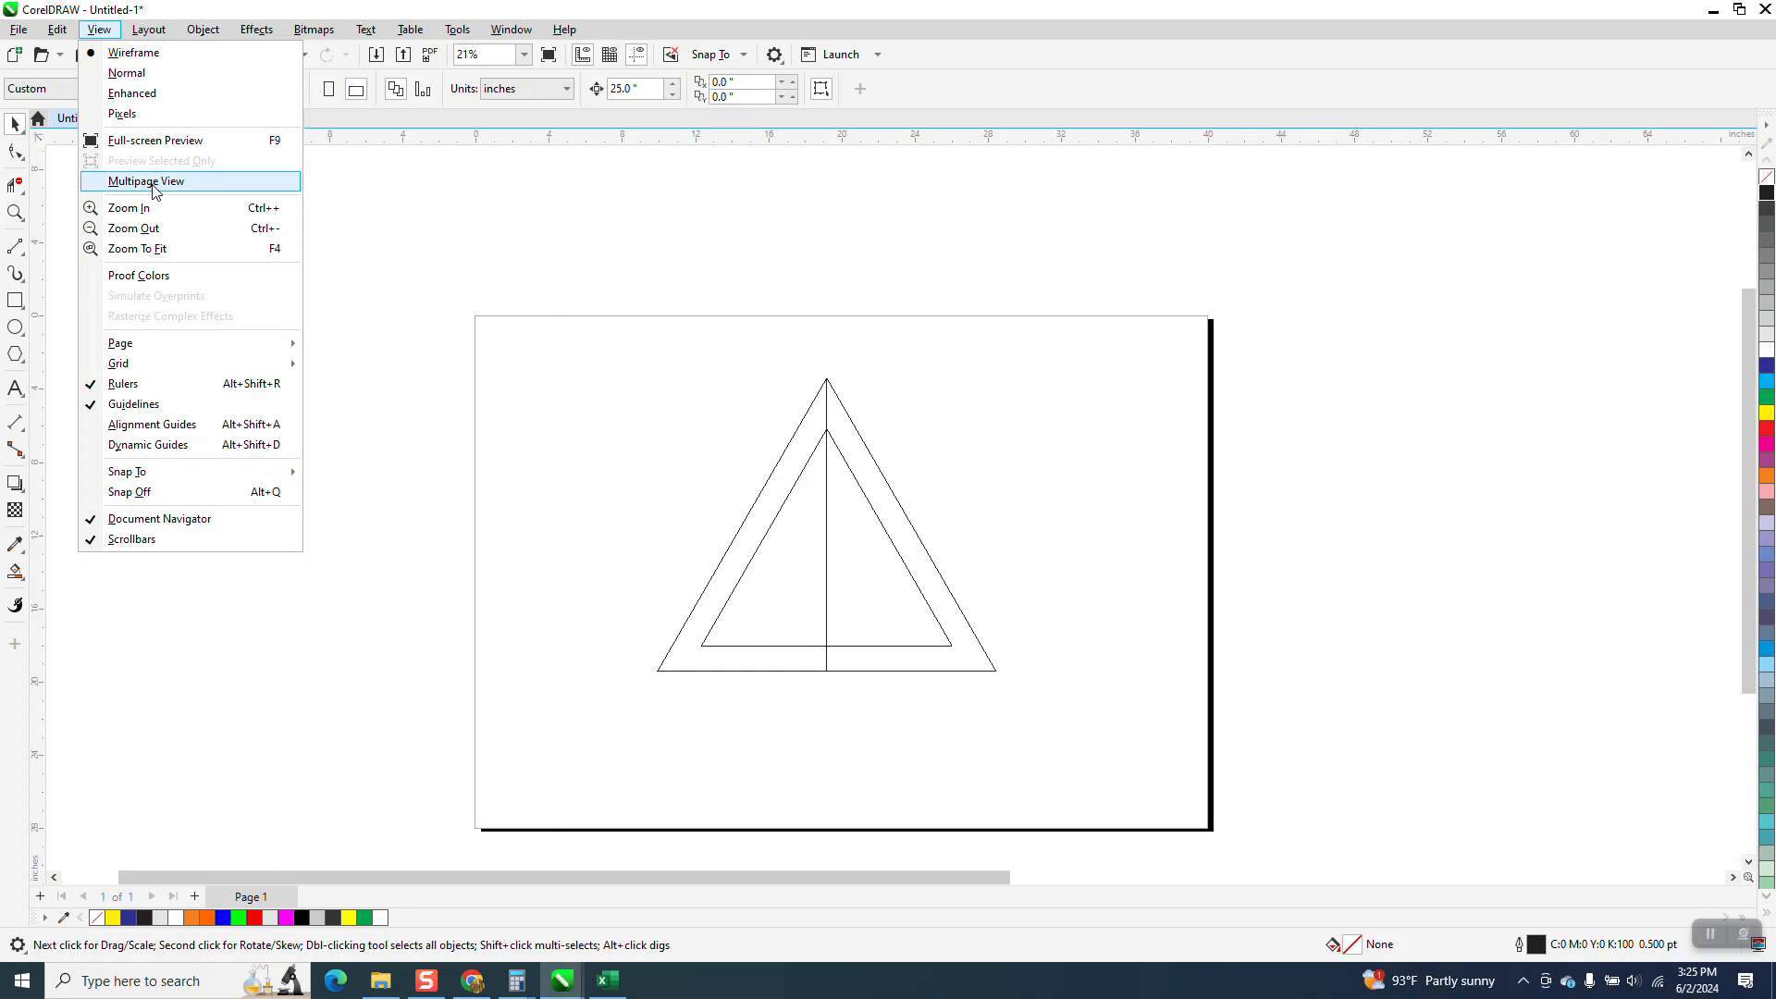
{"action": "left_click", "coordinate": [136, 97]}
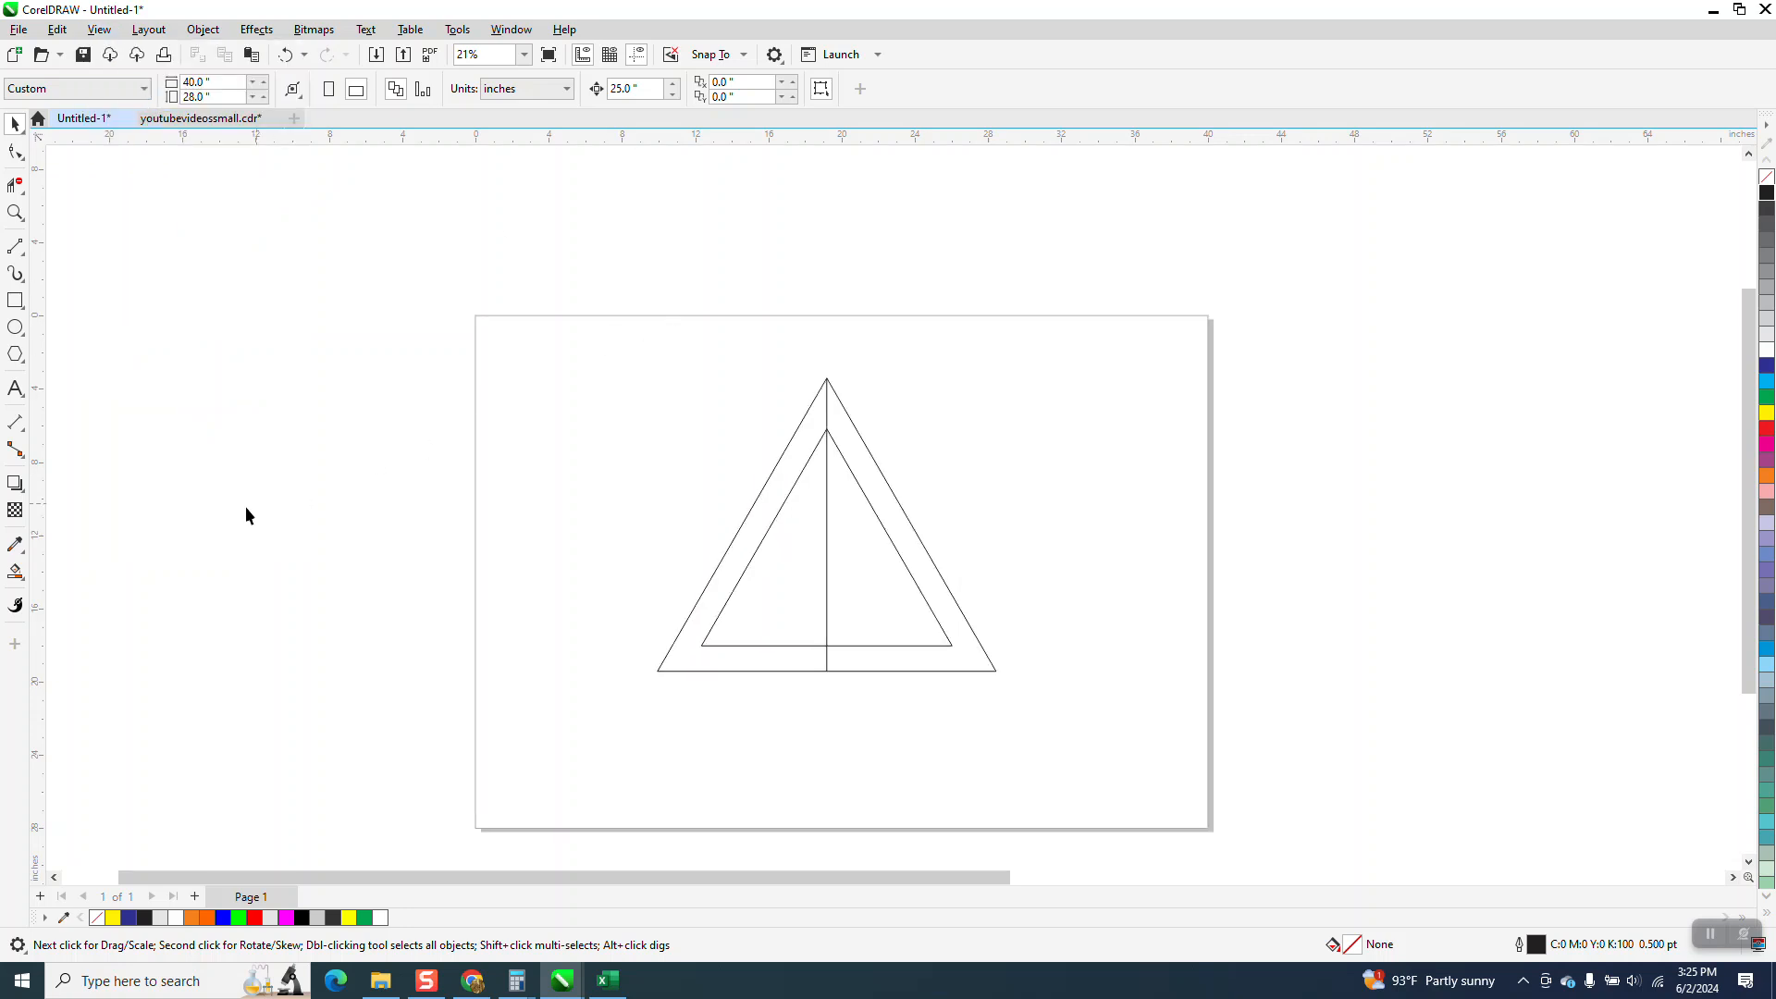
- Smart Fill the right half of the band between the triangles with orange and move the new shape about 9.7 inches right
{"action": "left_click", "coordinate": [15, 571]}
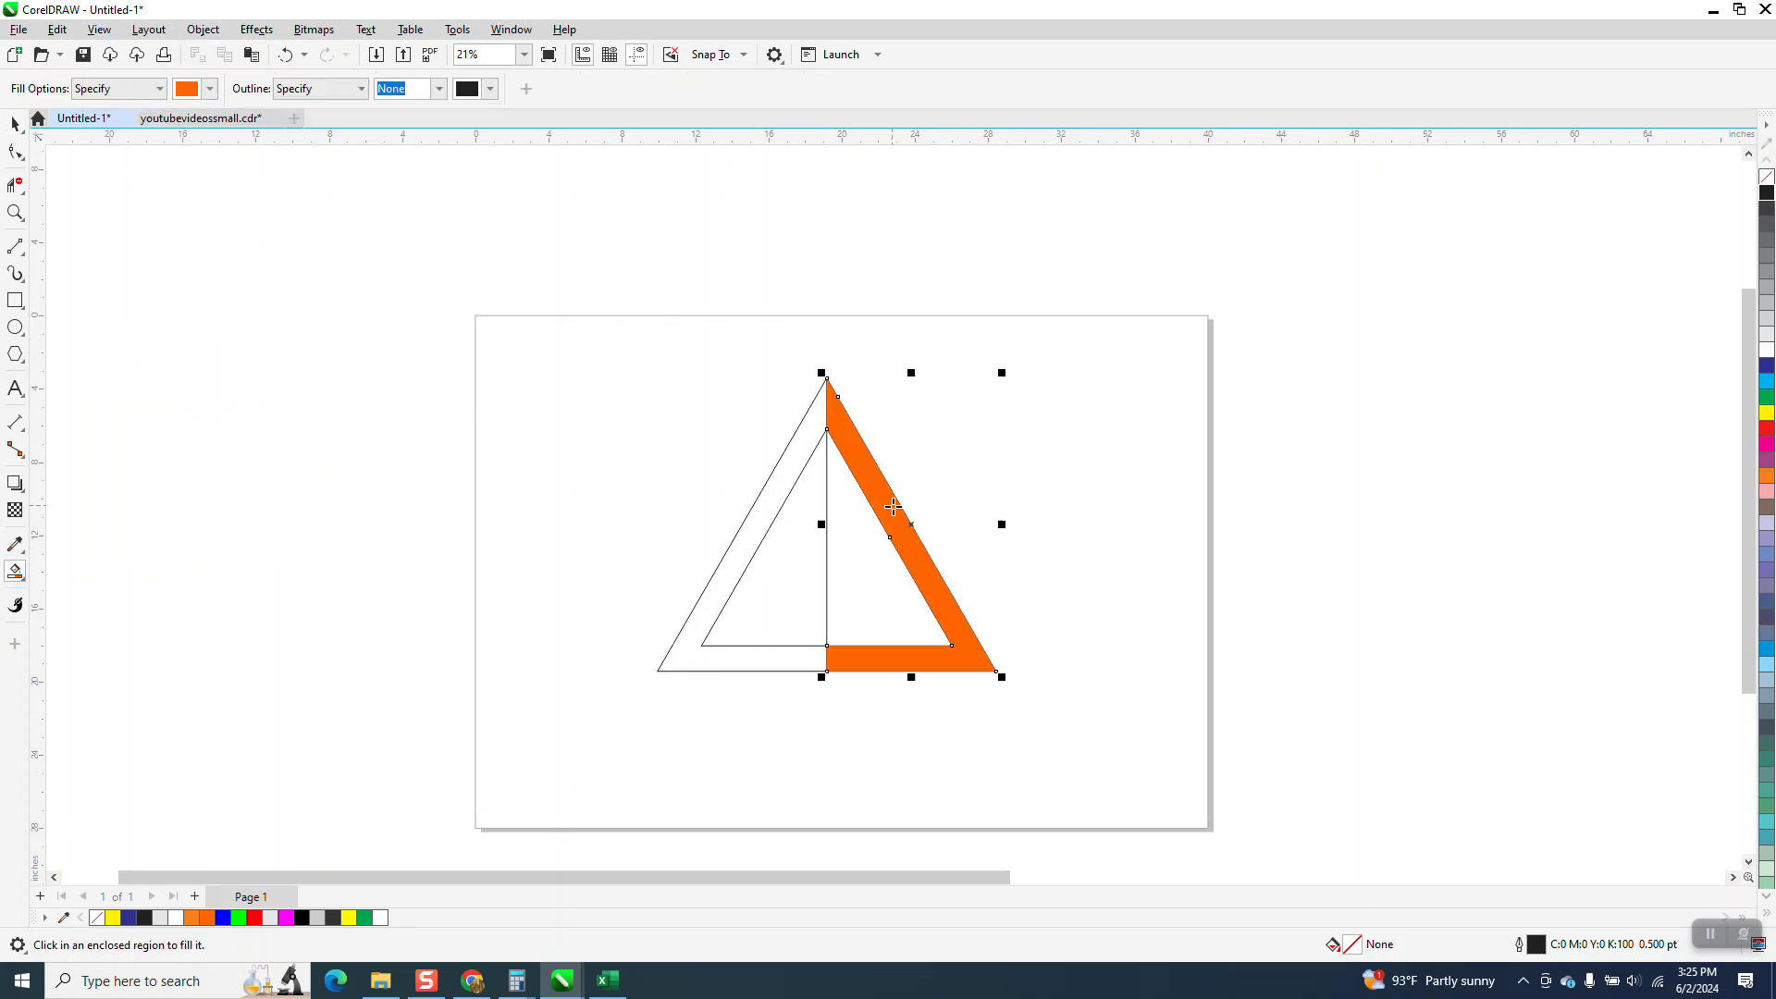
{"action": "left_click", "coordinate": [894, 507]}
{"action": "left_click", "coordinate": [15, 123]}
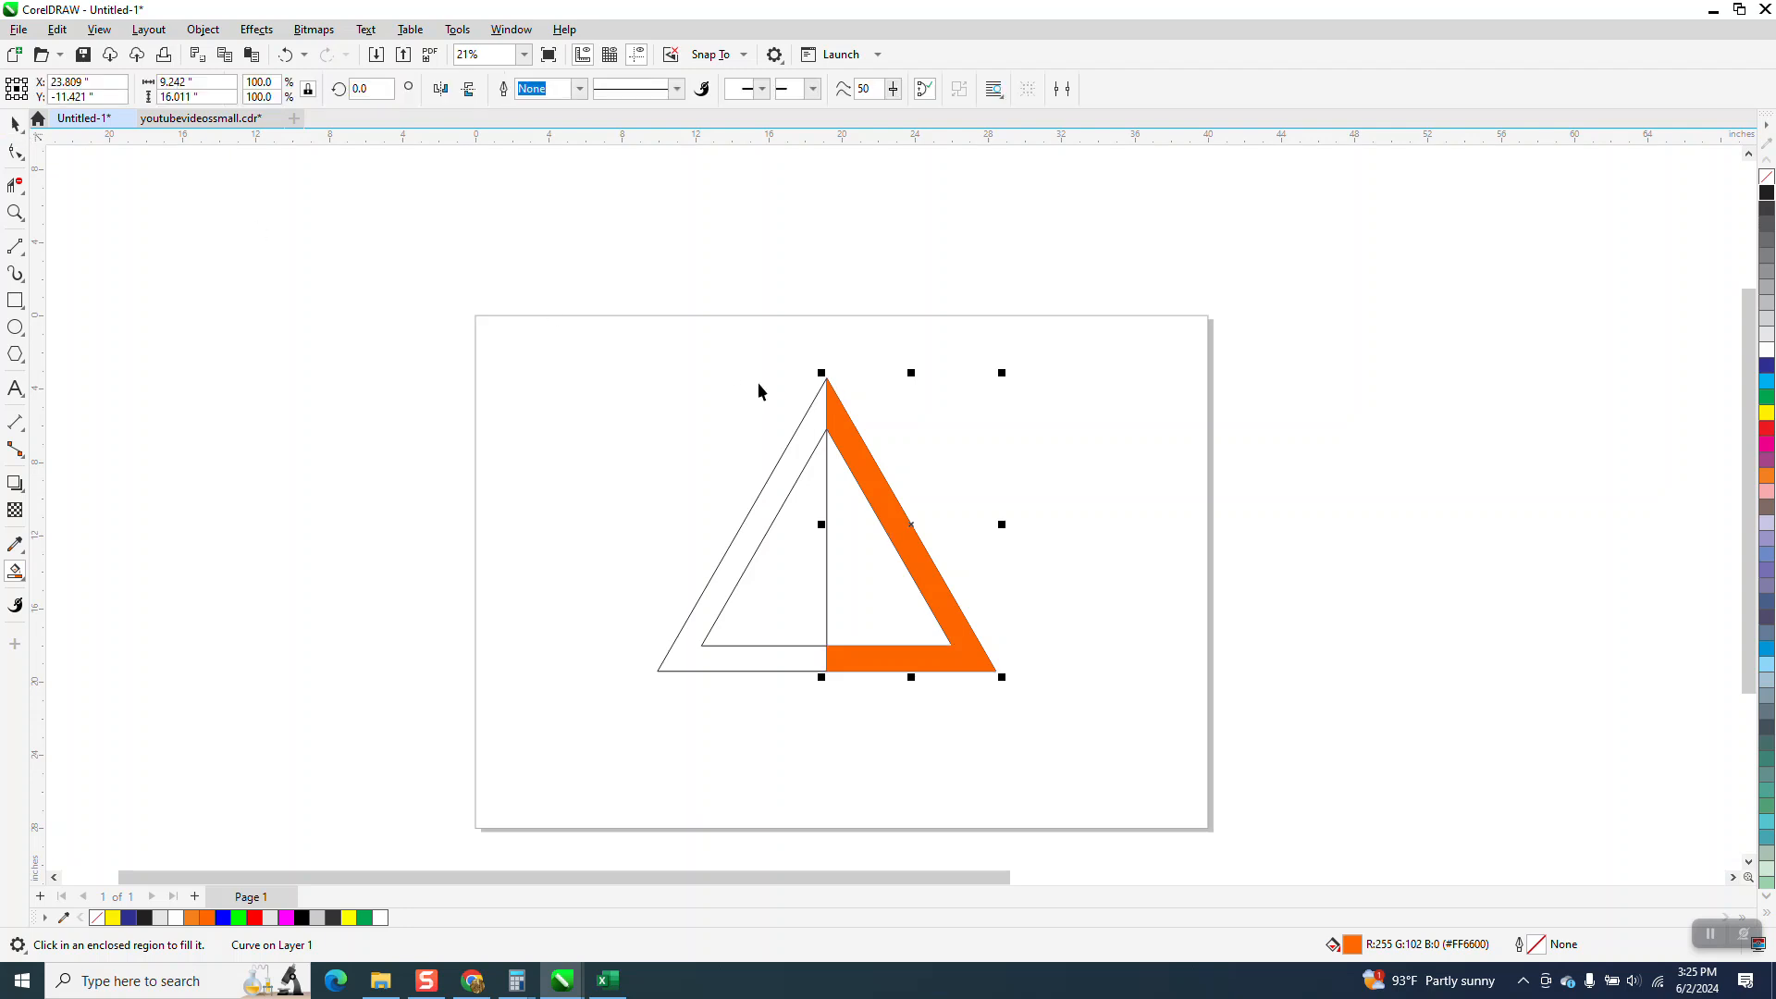
{"action": "left_click_drag", "start_coordinate": [878, 469], "coordinate": [1053, 469]}
- Nudge the construction triangles left off the page, and nudge the orange shape 25 inches left
{"action": "left_click_drag", "start_coordinate": [639, 351], "coordinate": [1023, 708]}
{"action": "key", "text": "shift+Left"}
{"action": "key", "text": "shift+Left"}
{"action": "left_click", "coordinate": [1109, 588]}
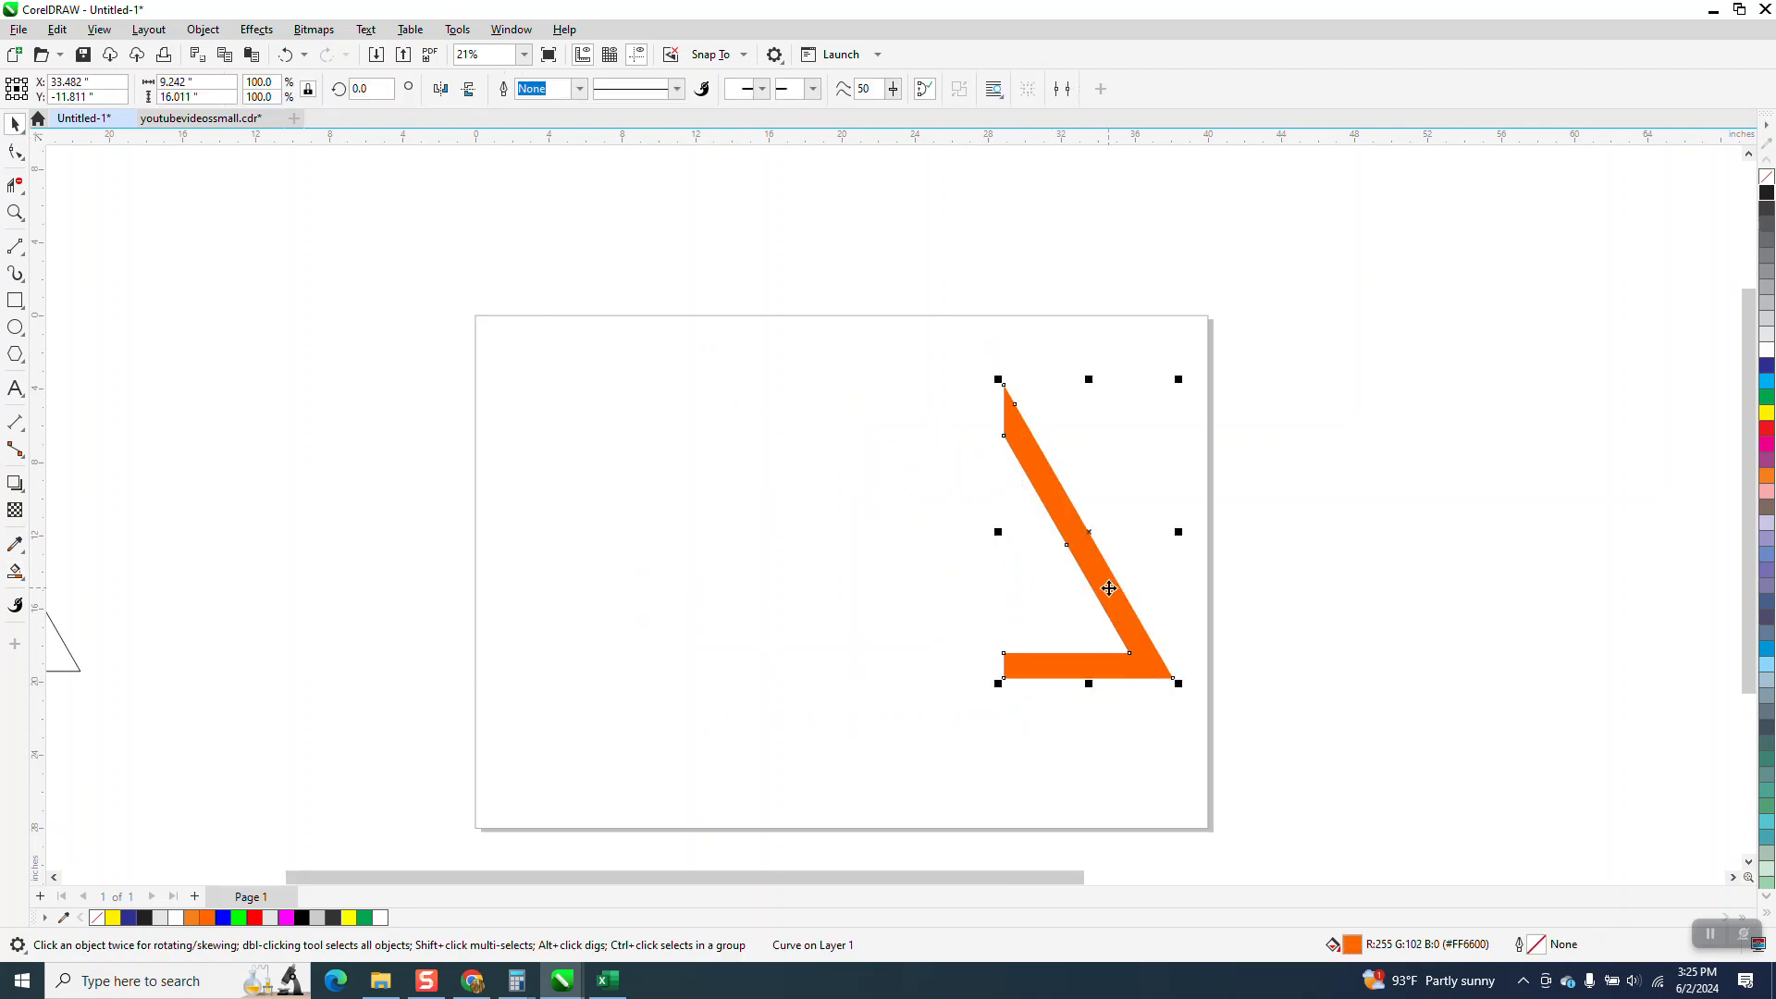
{"action": "key", "text": "shift+Left"}
{"action": "key", "text": "shift+Left"}
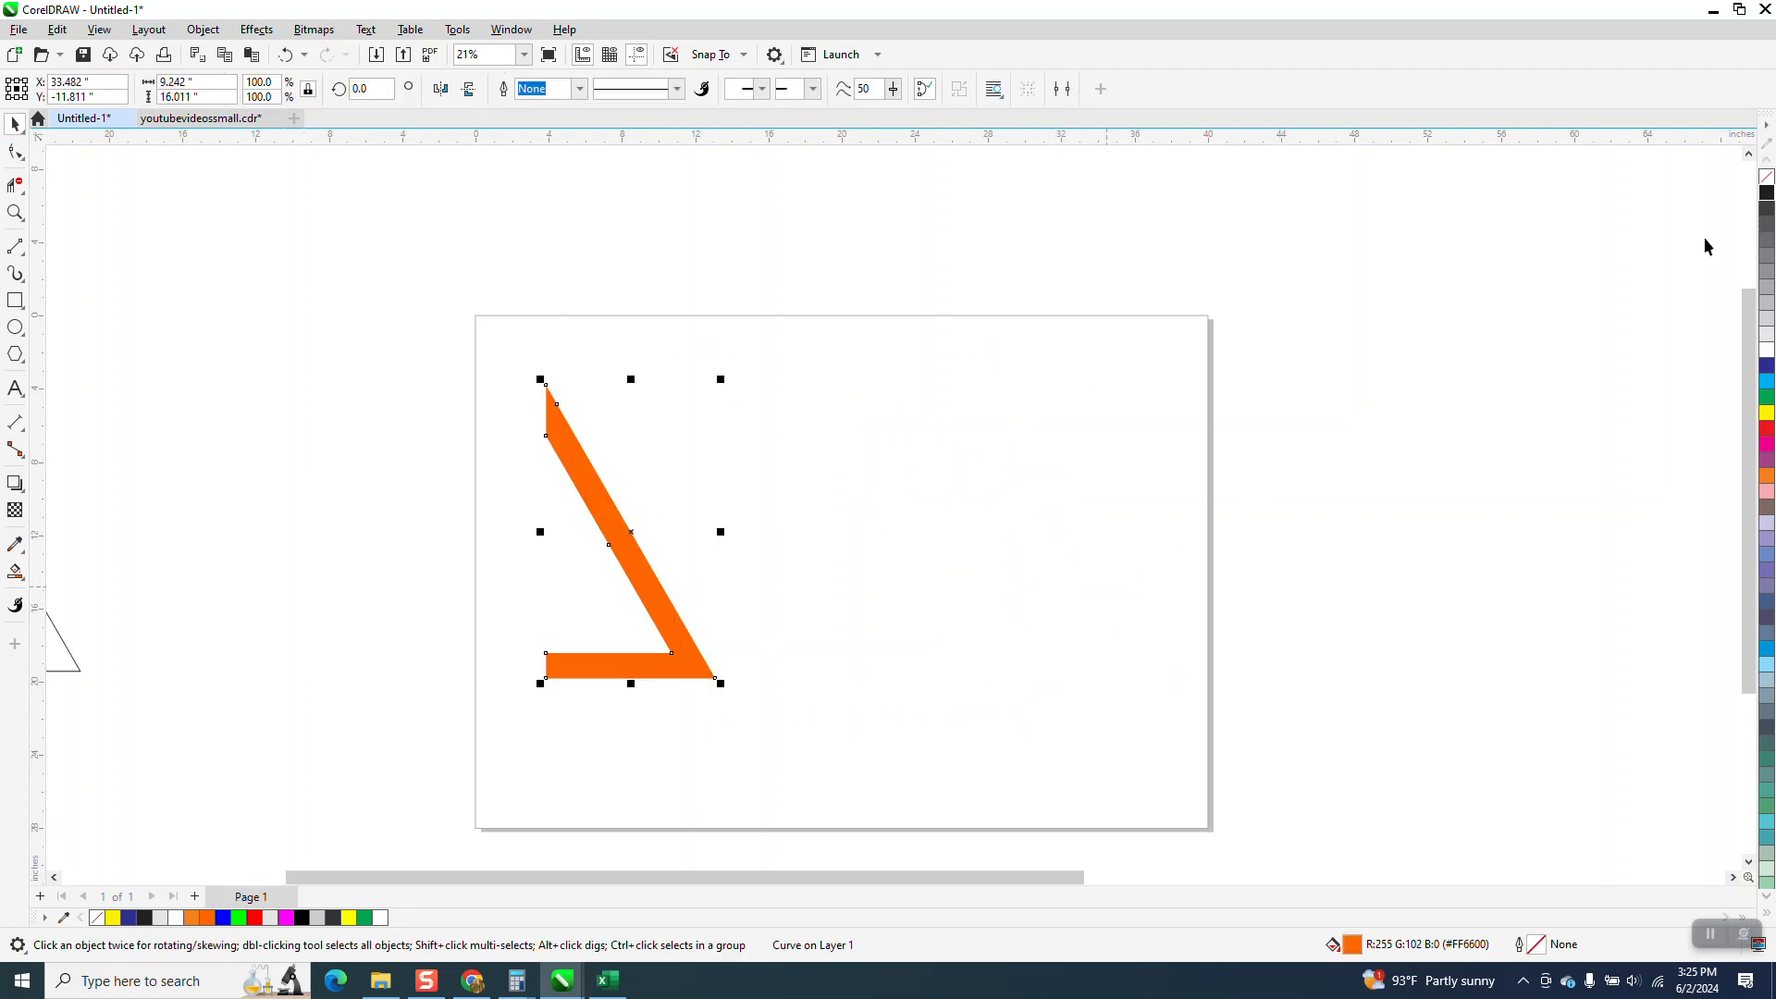
- Remove the band shape's orange fill, give it a black outline, and move it to the middle of the page
{"action": "left_click", "coordinate": [1767, 177]}
{"action": "right_click", "coordinate": [1767, 194]}
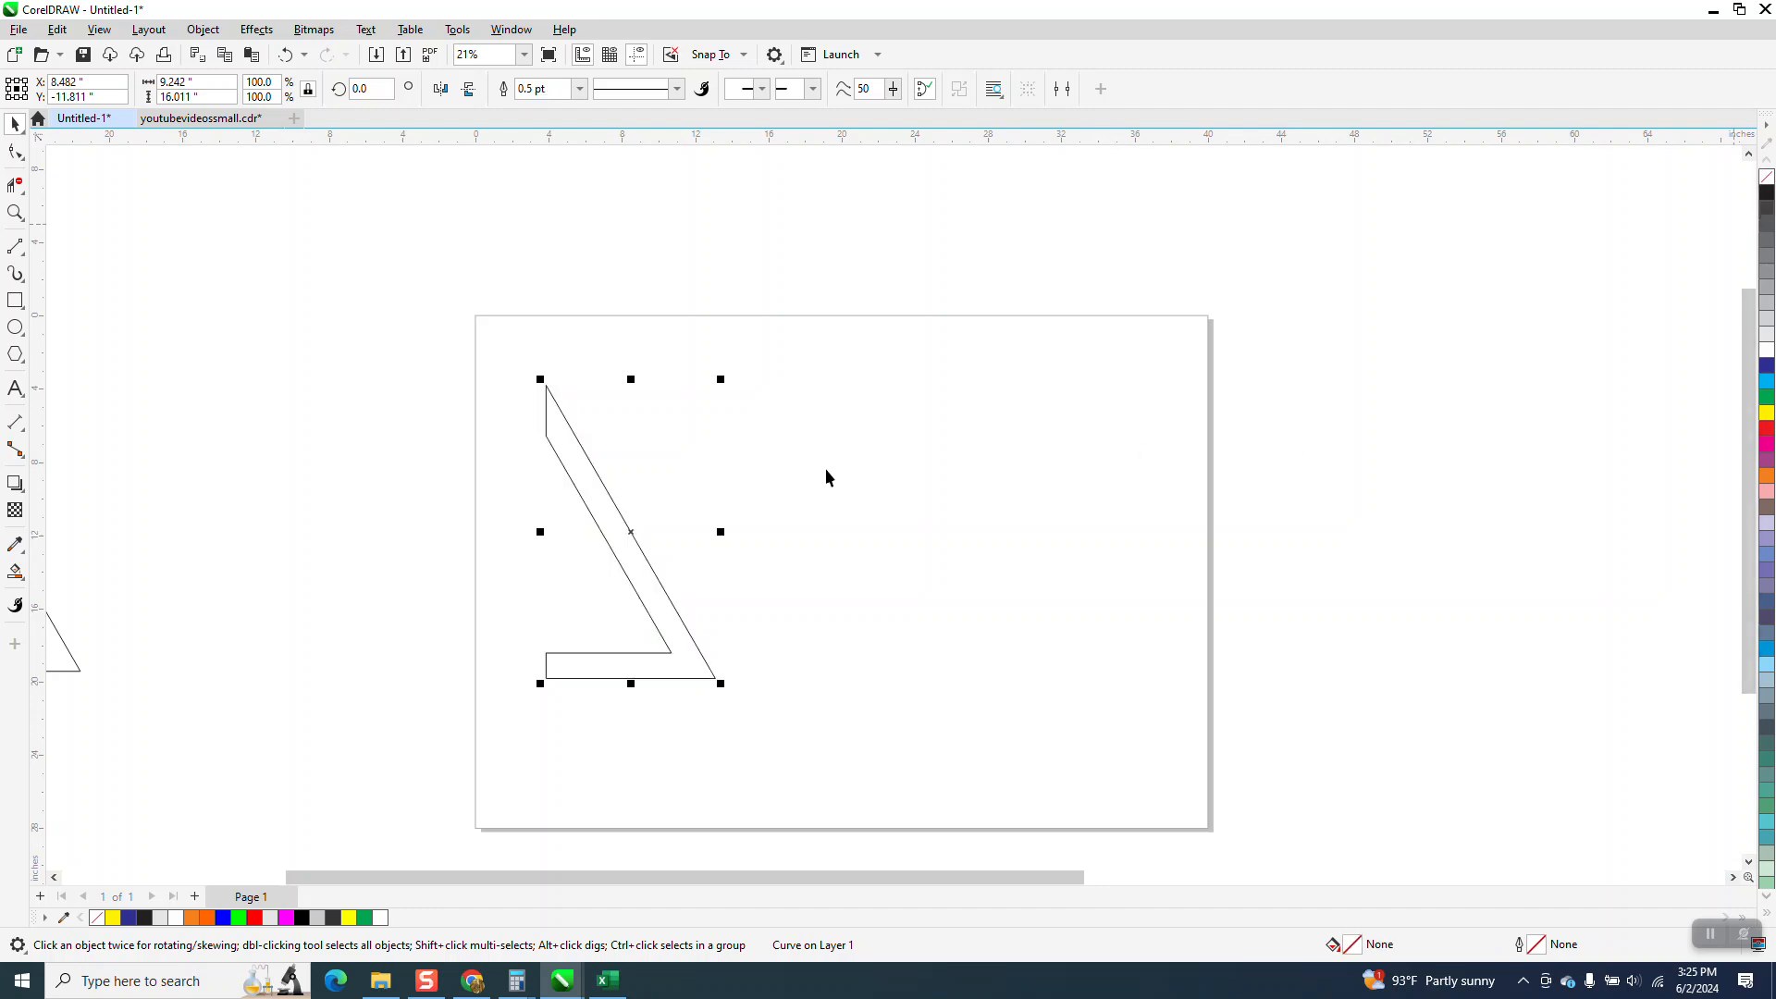
{"action": "left_click_drag", "start_coordinate": [633, 529], "coordinate": [858, 535]}
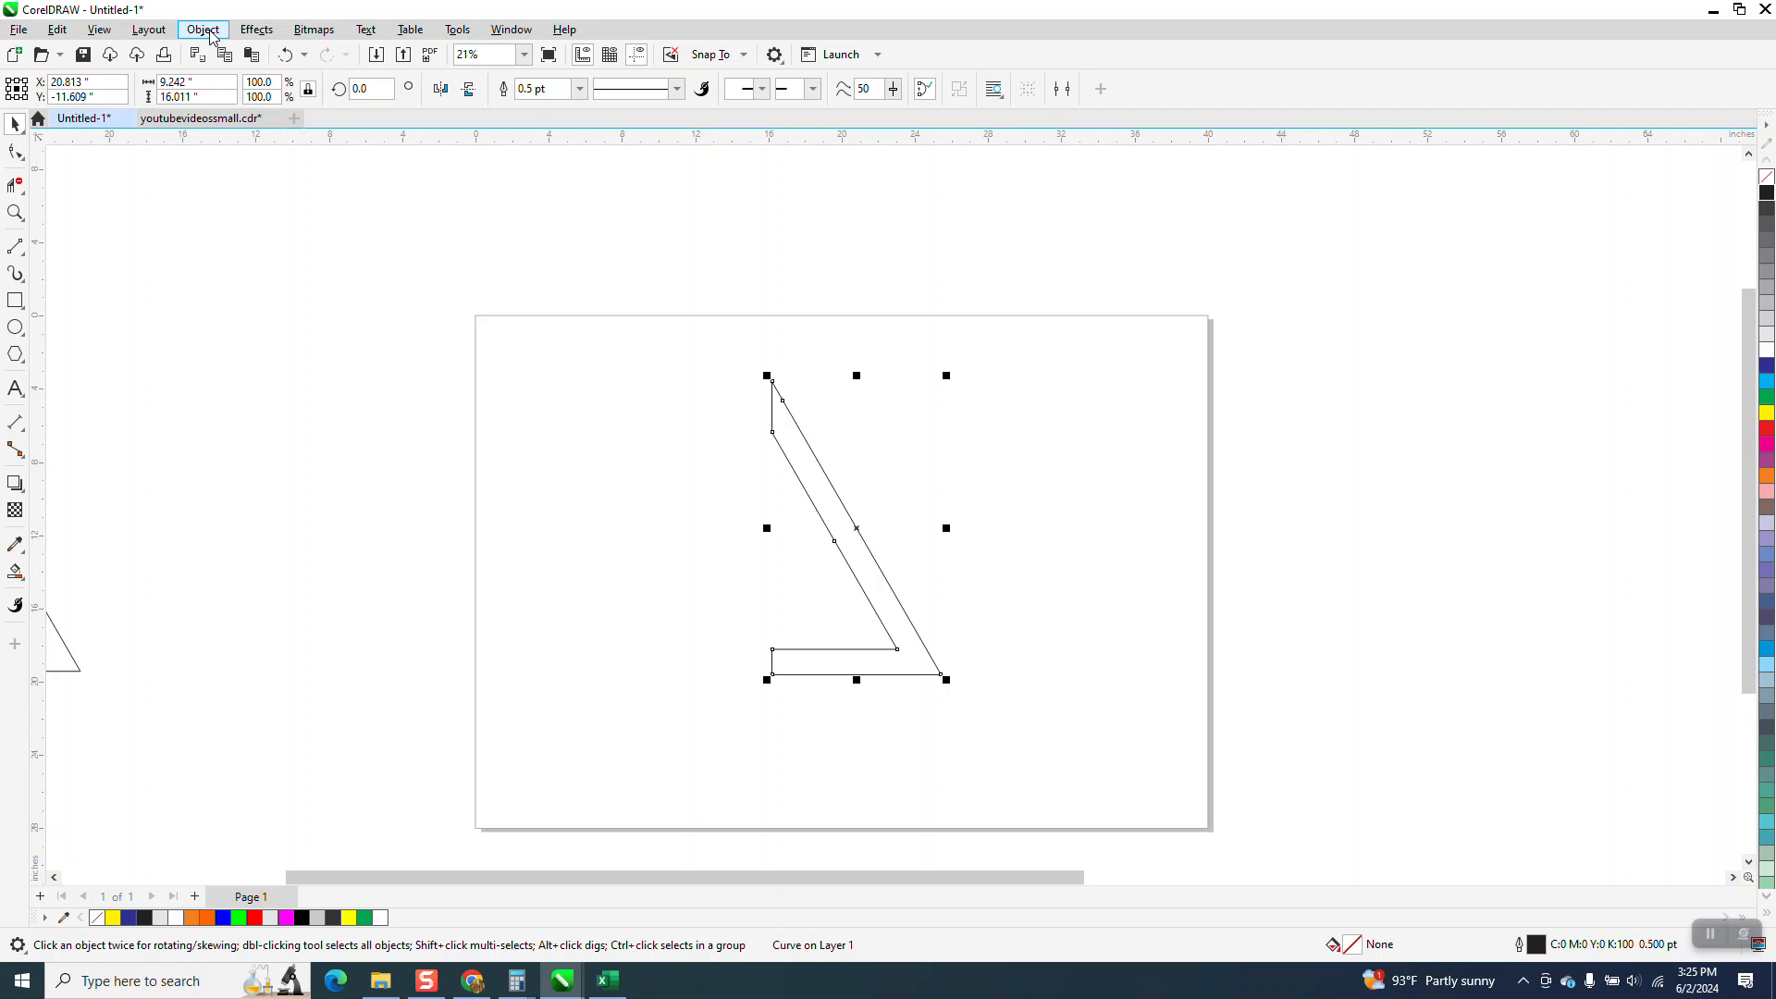
- Apply an inside contour to the band shape with 1 step and a 0.5 inch offset
{"action": "left_click", "coordinate": [258, 30]}
{"action": "left_click", "coordinate": [313, 456]}
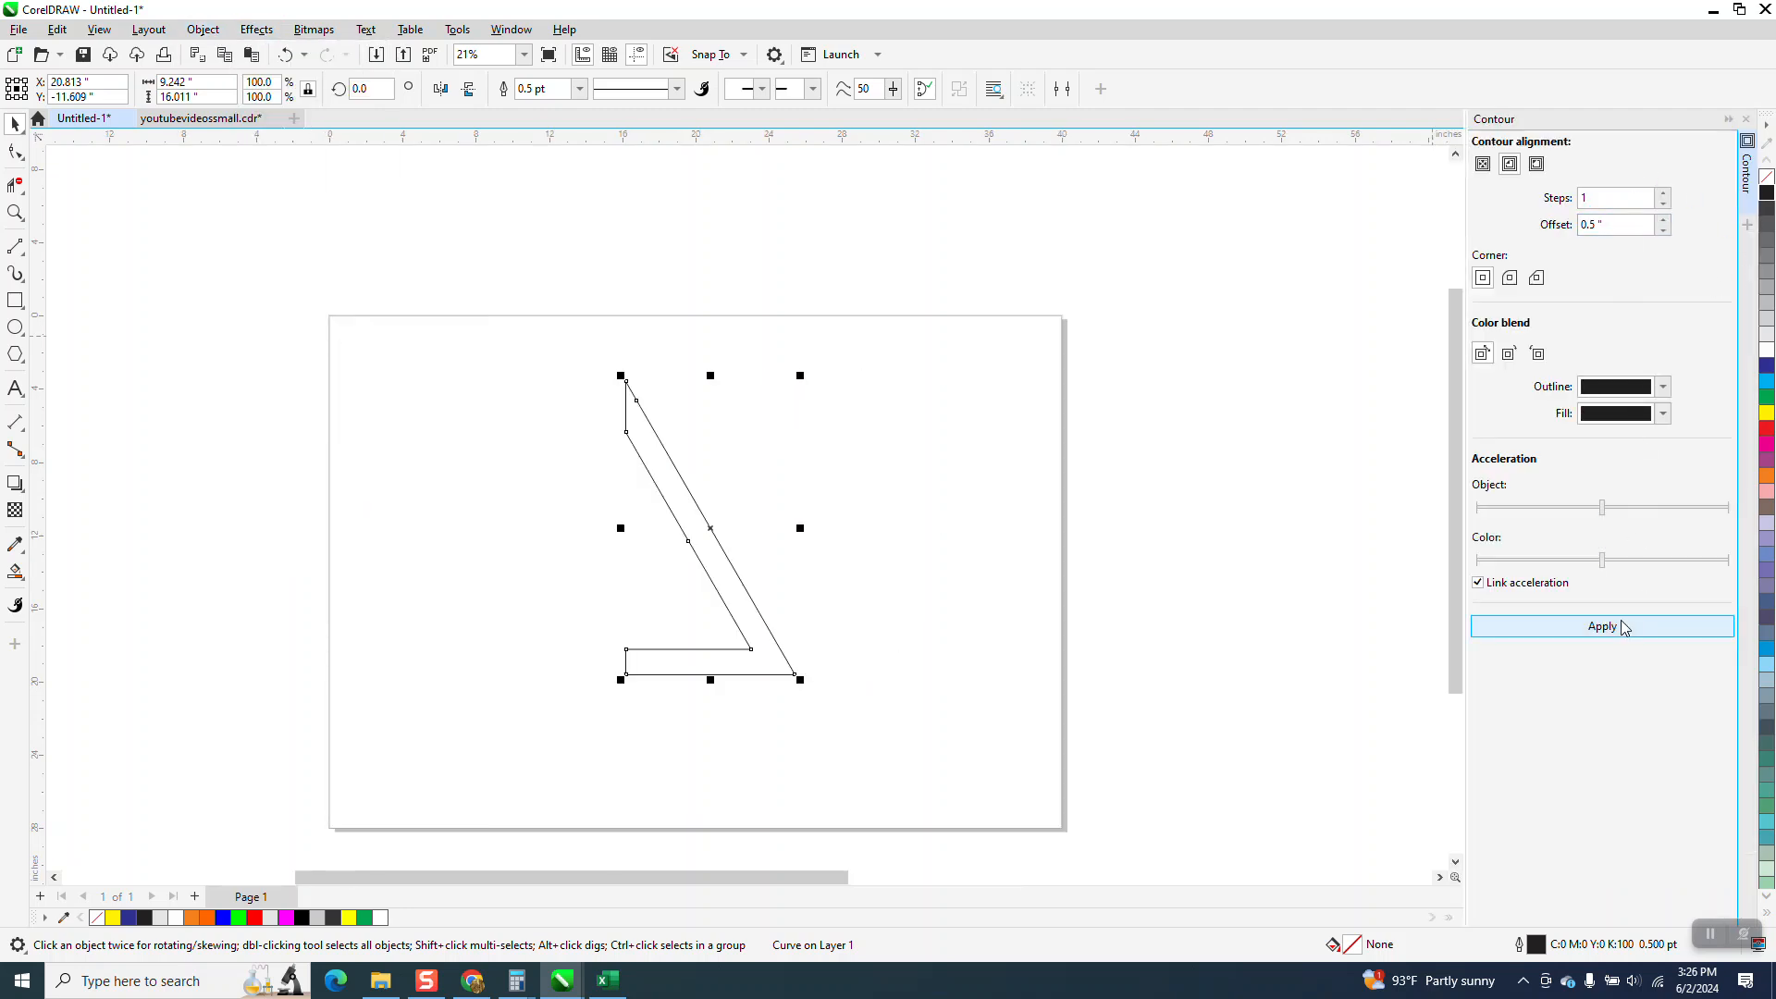
{"action": "left_click", "coordinate": [1625, 626]}
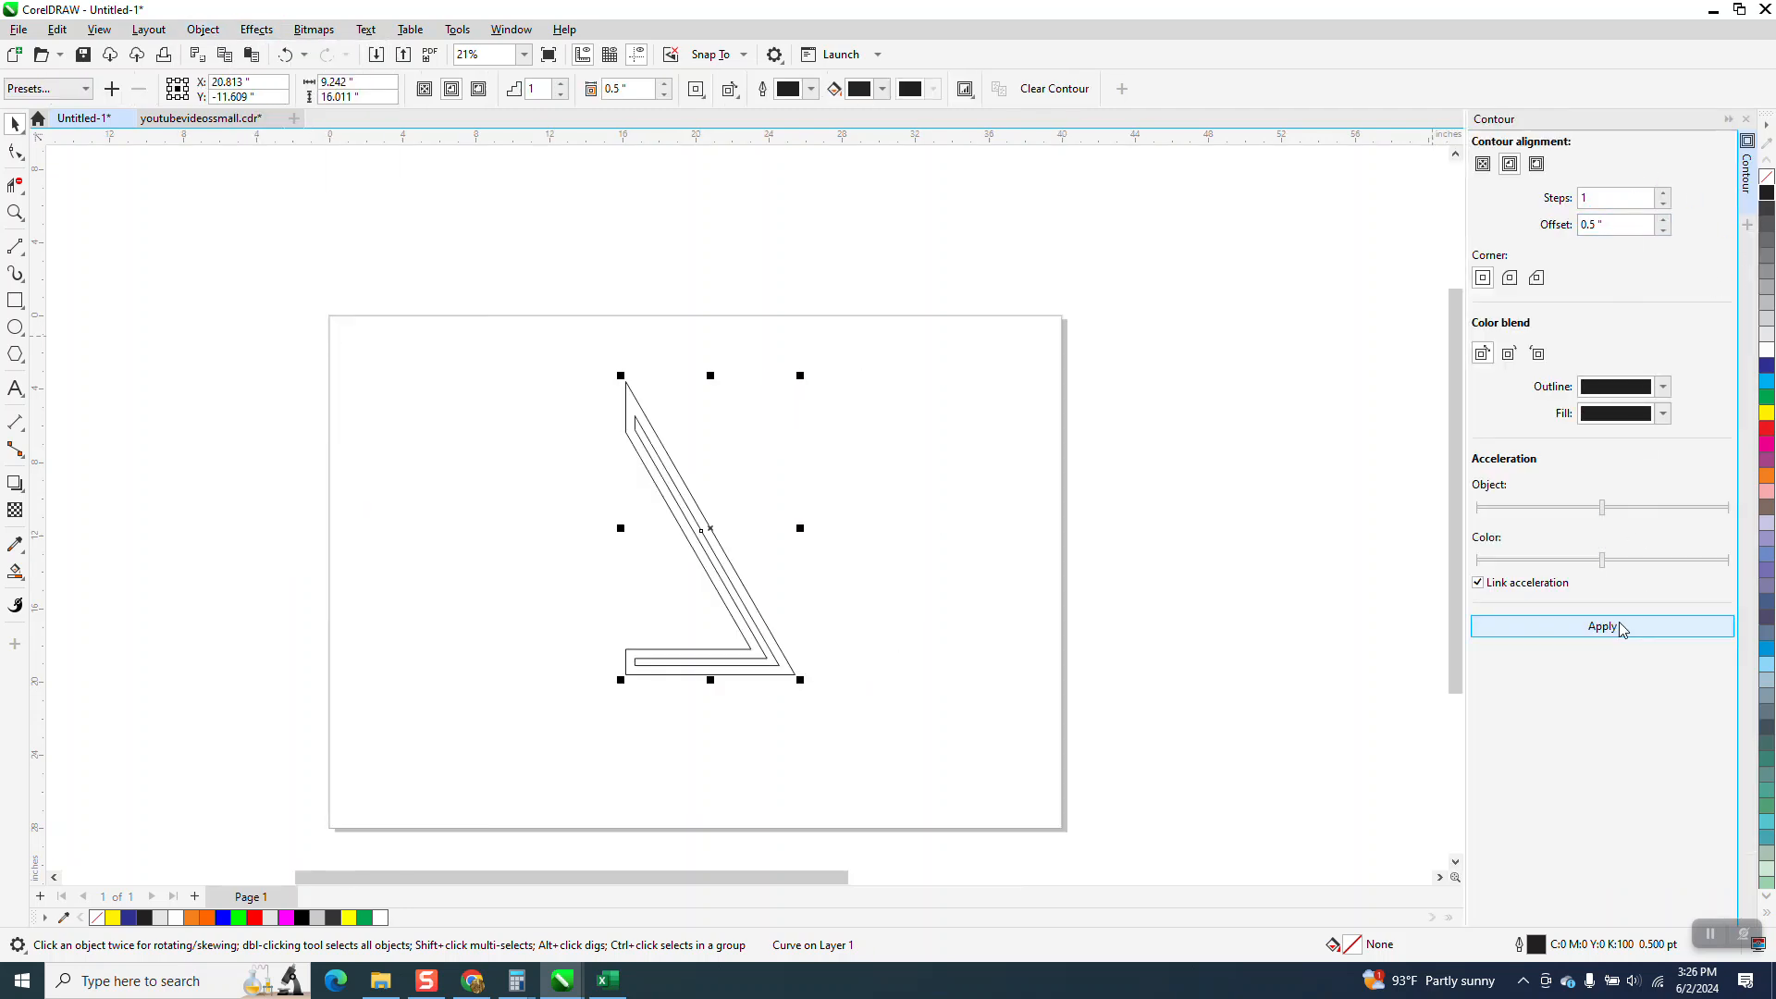
- Break the contour apart and nudge the inner shape 25 inches right, off the page
{"action": "left_click", "coordinate": [201, 29]}
{"action": "left_click", "coordinate": [278, 455]}
{"action": "left_click", "coordinate": [548, 362]}
{"action": "left_click", "coordinate": [647, 438]}
{"action": "key", "text": "Right"}
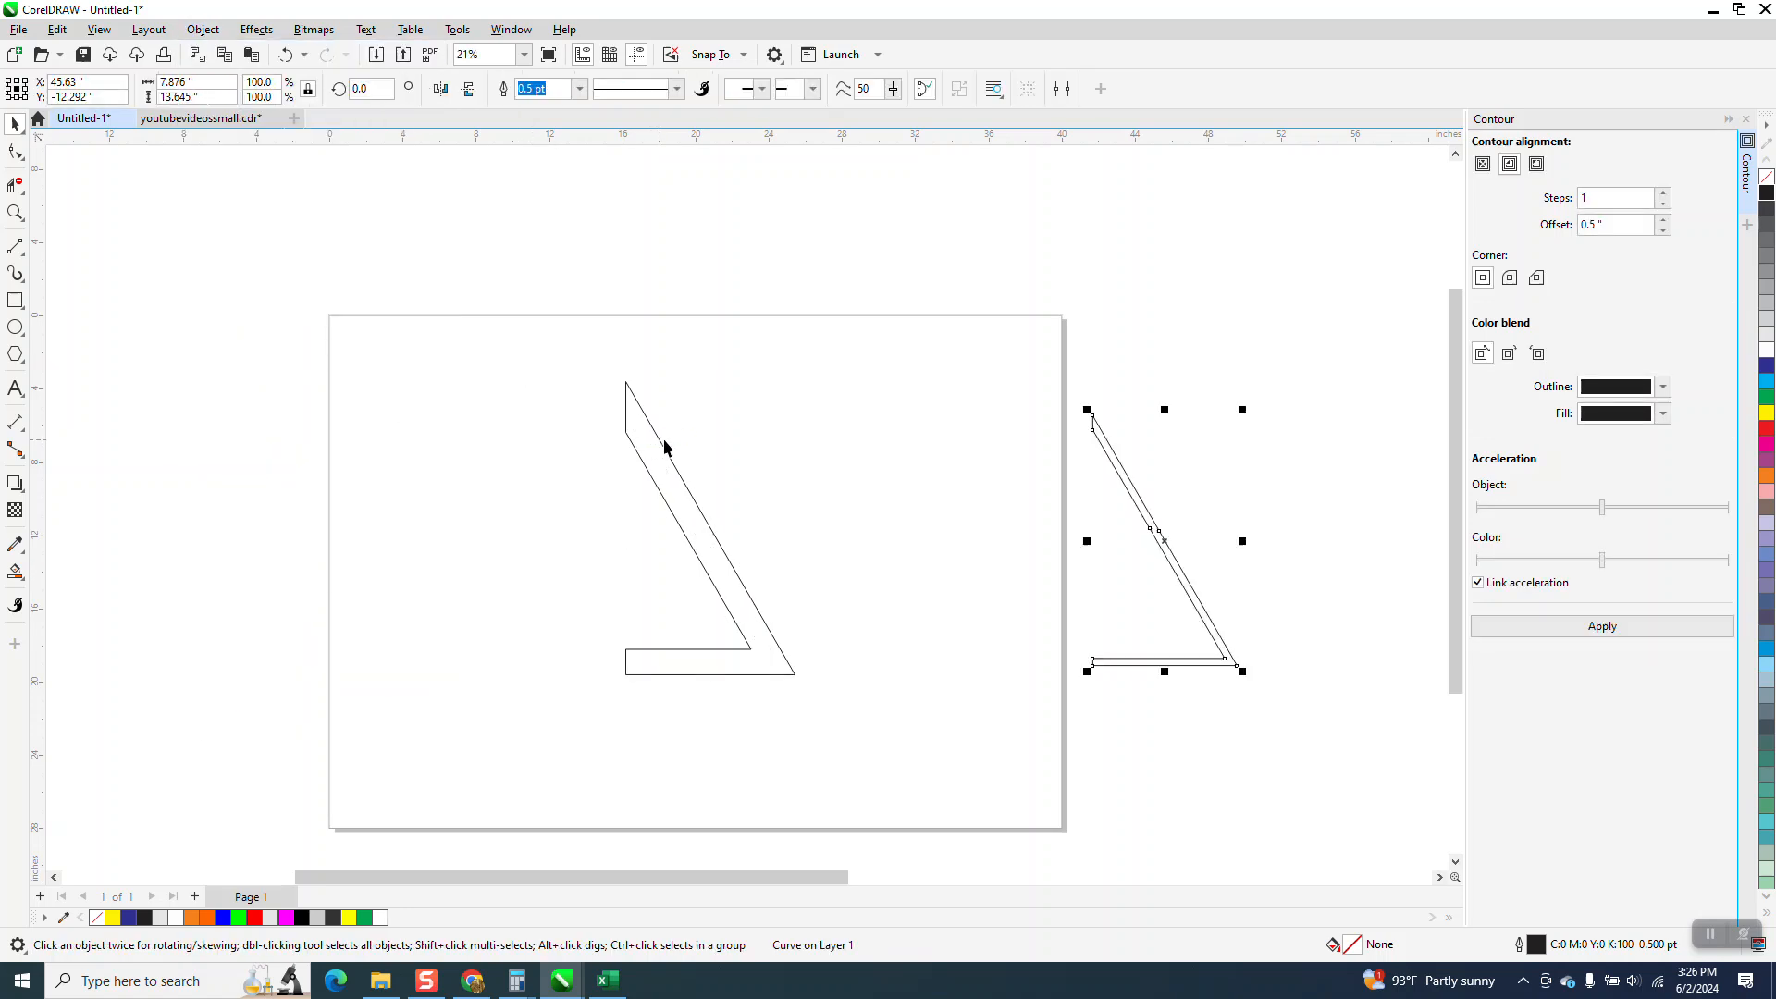
- Fill the inner contour shape white and the larger band shape orange, both with no outline
{"action": "left_click", "coordinate": [1767, 353]}
{"action": "right_click", "coordinate": [1767, 182]}
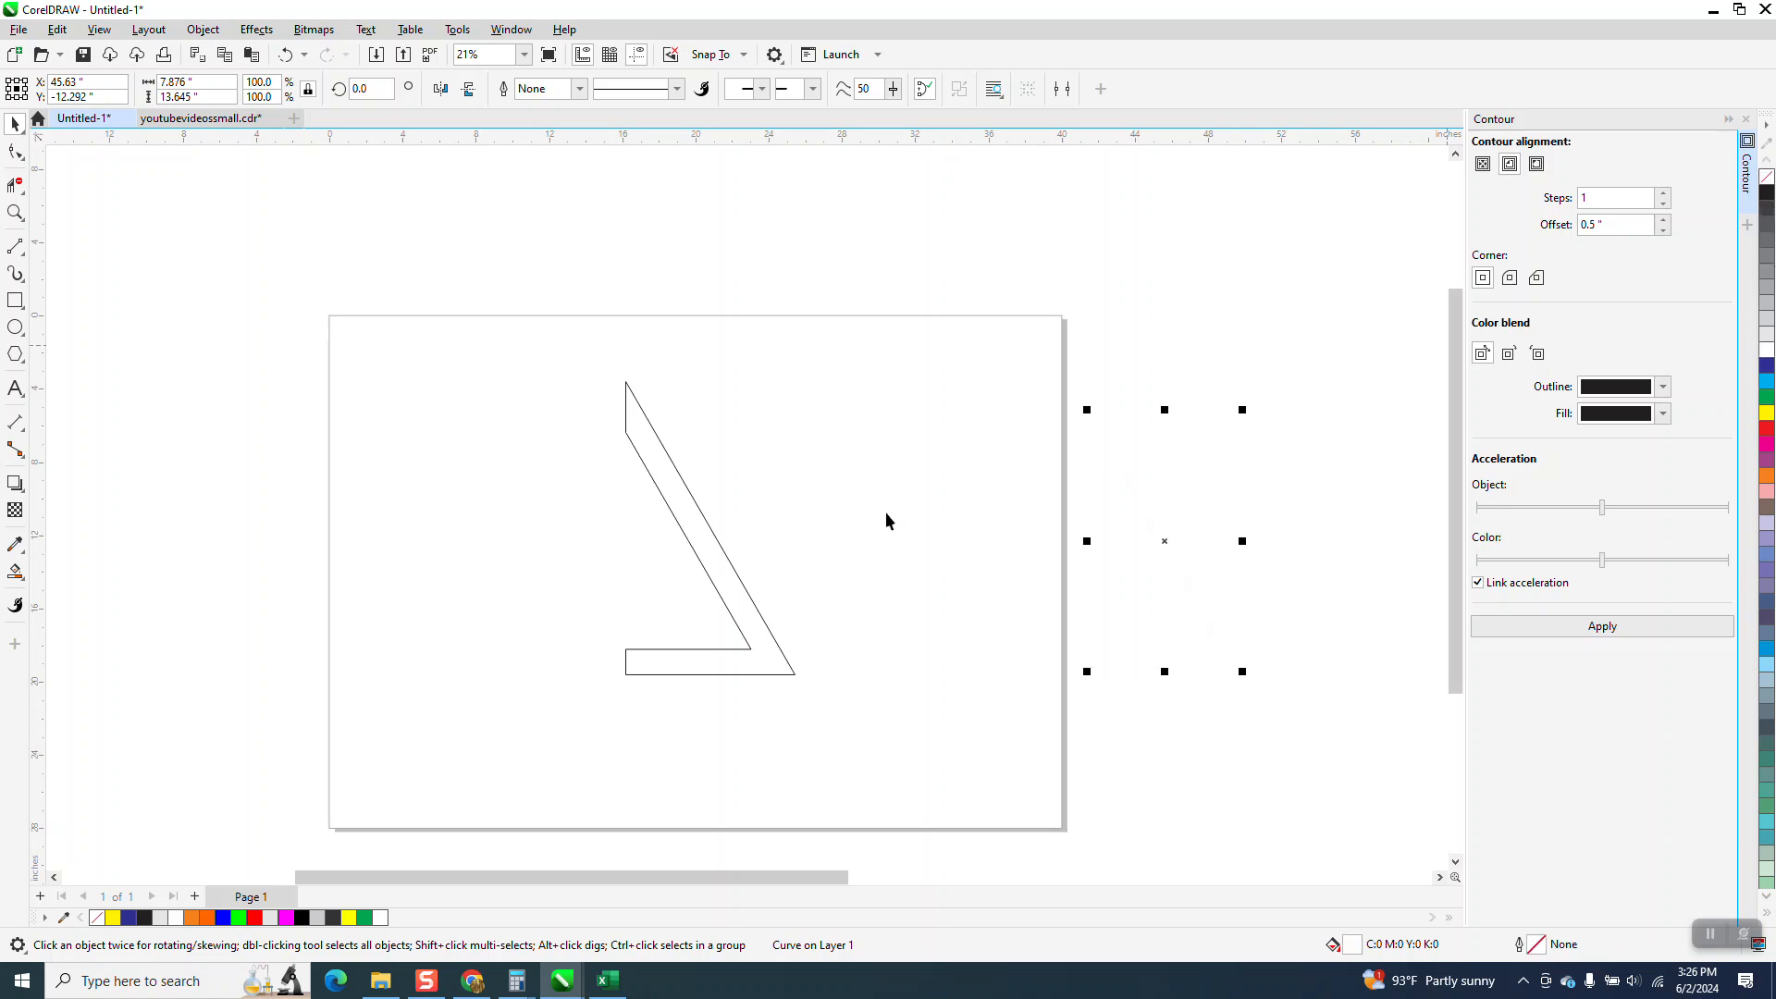
{"action": "left_click", "coordinate": [710, 559]}
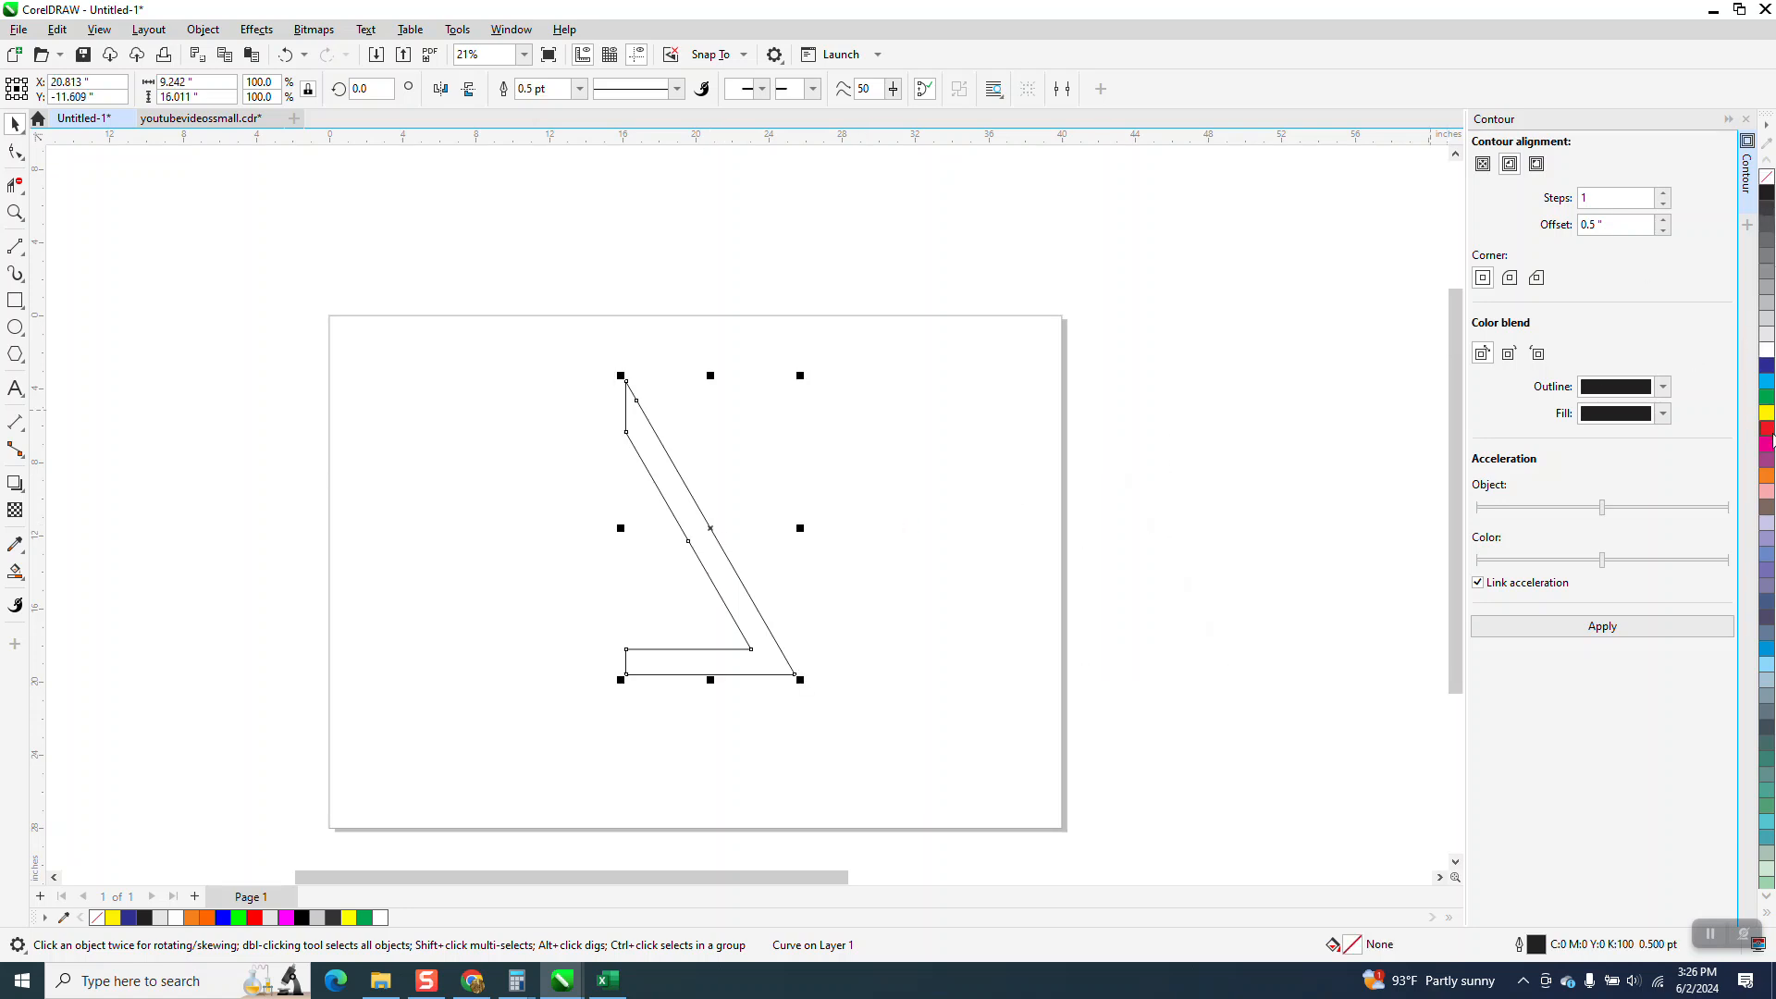
{"action": "left_click", "coordinate": [1768, 482]}
{"action": "right_click", "coordinate": [1766, 178]}
- Move the white inner shape 25 inches left, back onto the orange band
{"action": "left_click_drag", "start_coordinate": [841, 282], "coordinate": [1336, 780]}
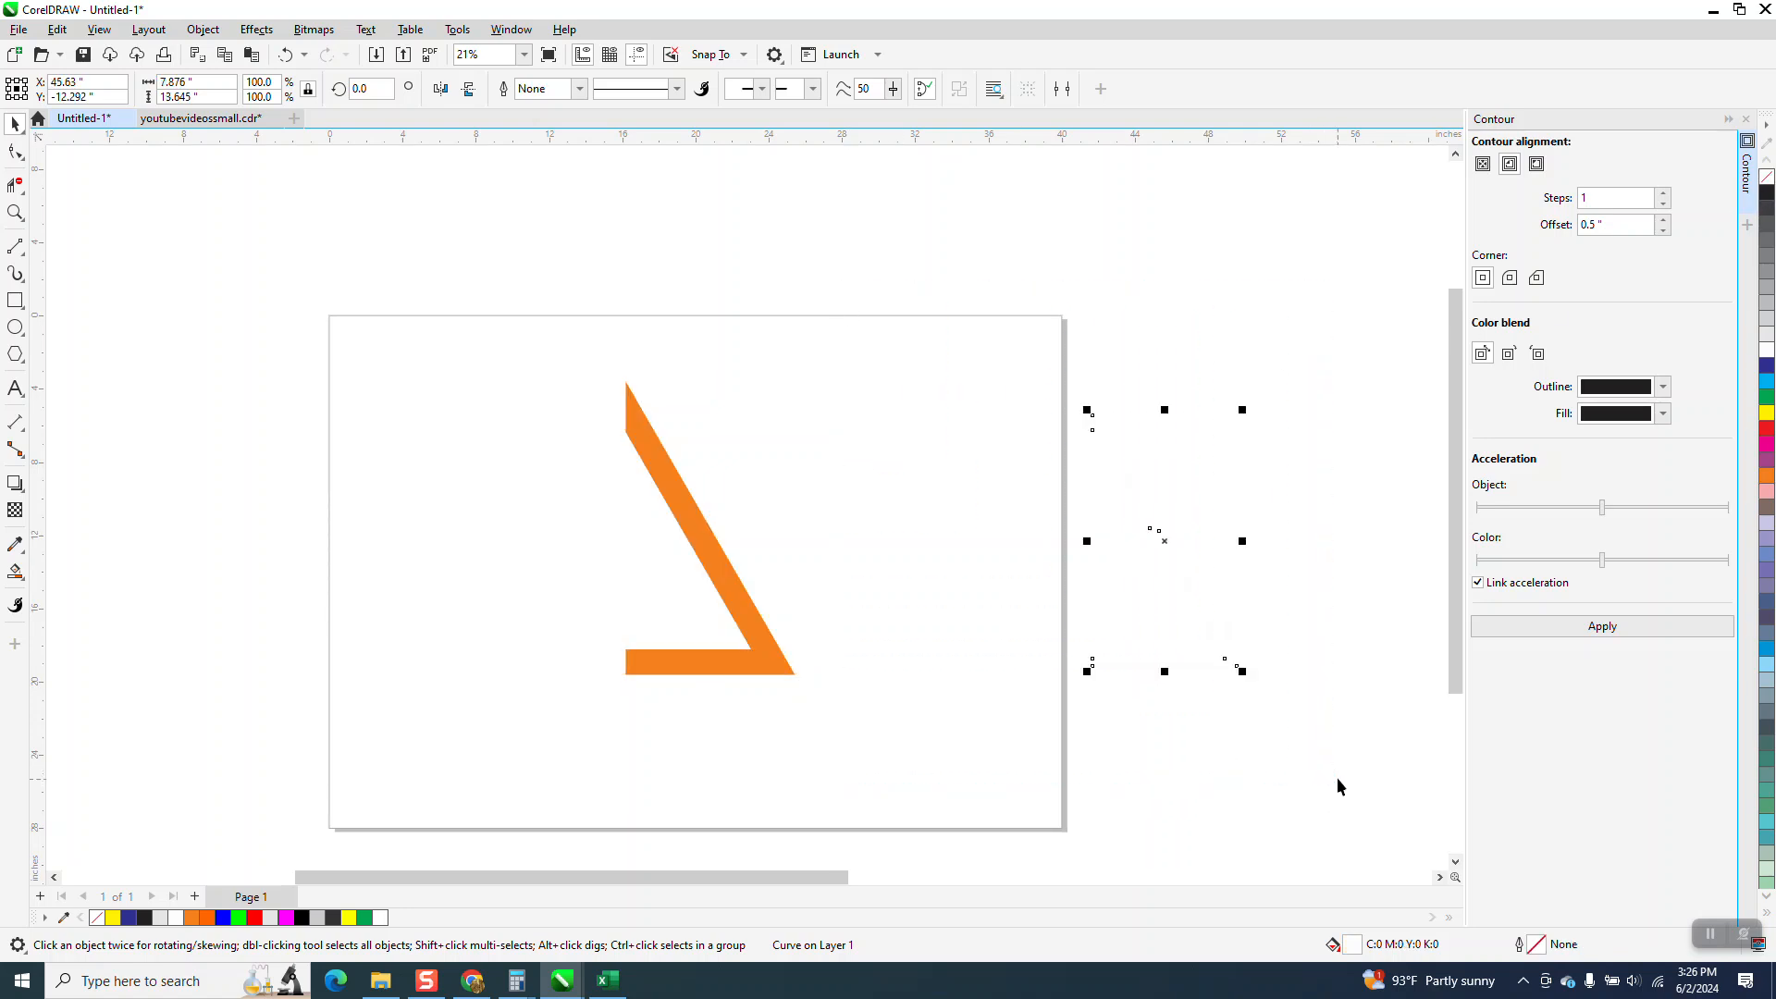
{"action": "key", "text": "Left"}
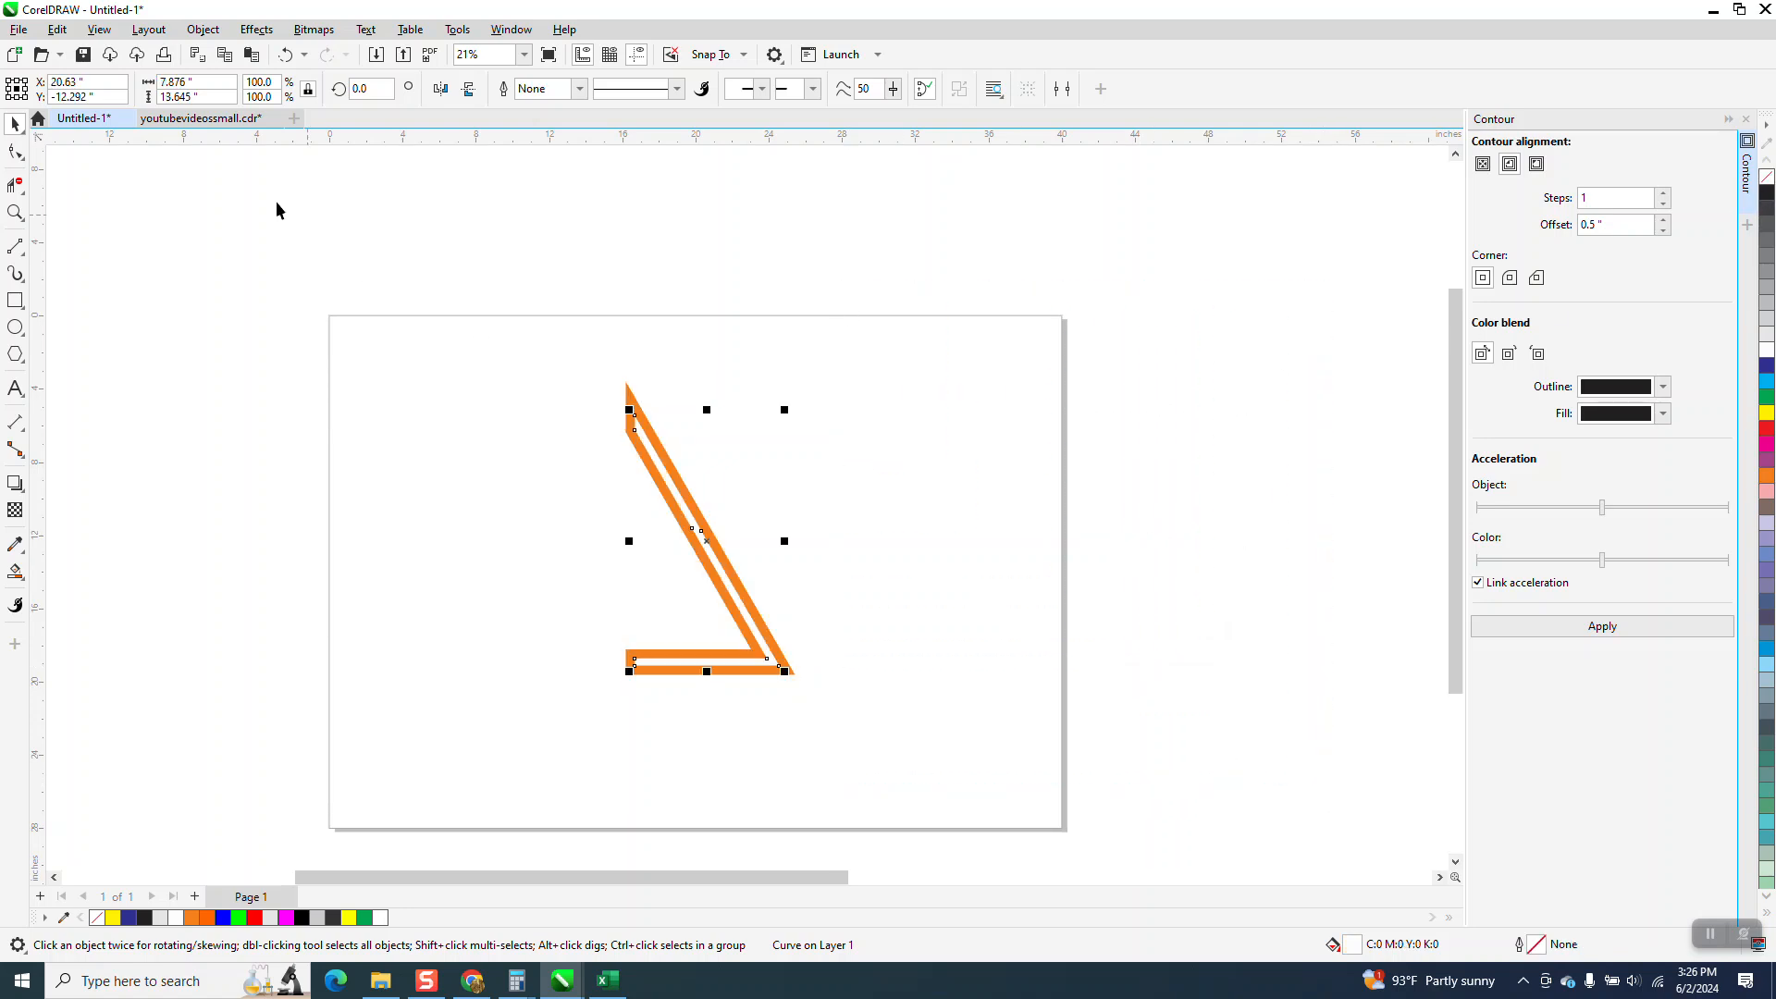
- Apply a Gaussian Blur with a 50.7 pixel radius to the white inner shape
{"action": "left_click", "coordinate": [15, 212]}
{"action": "left_click_drag", "start_coordinate": [552, 330], "coordinate": [987, 784]}
{"action": "key", "text": "space"}
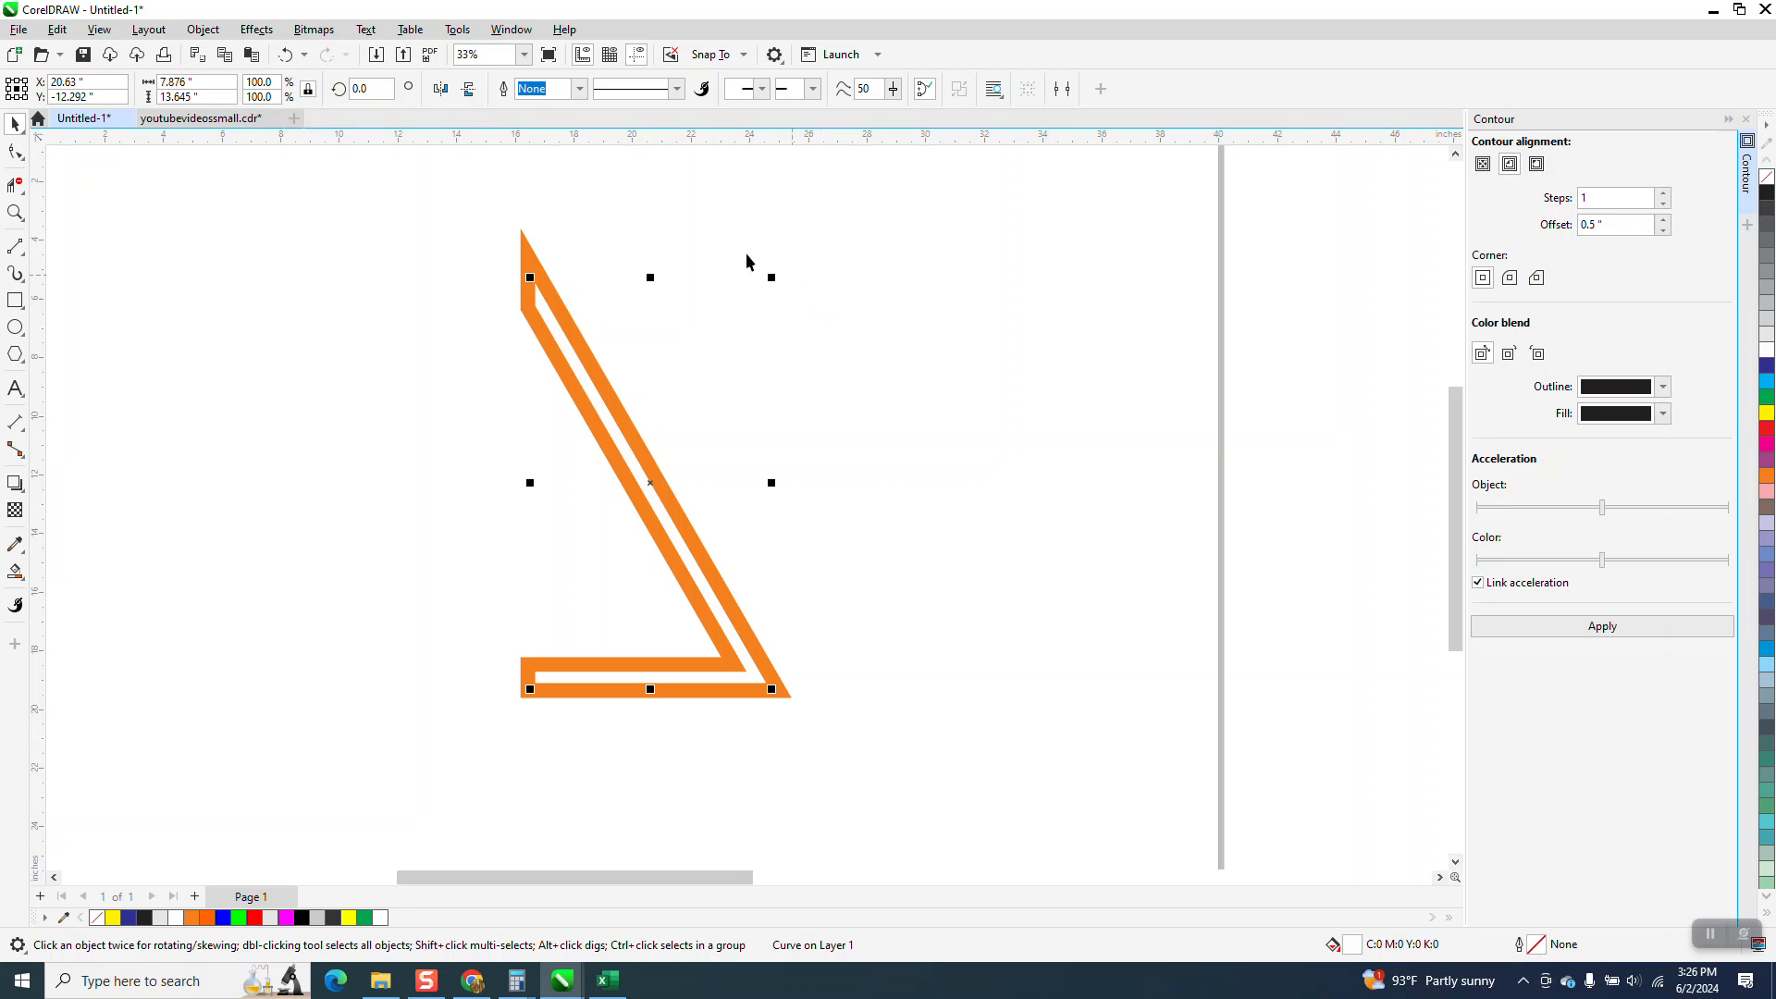
{"action": "left_click", "coordinate": [265, 32]}
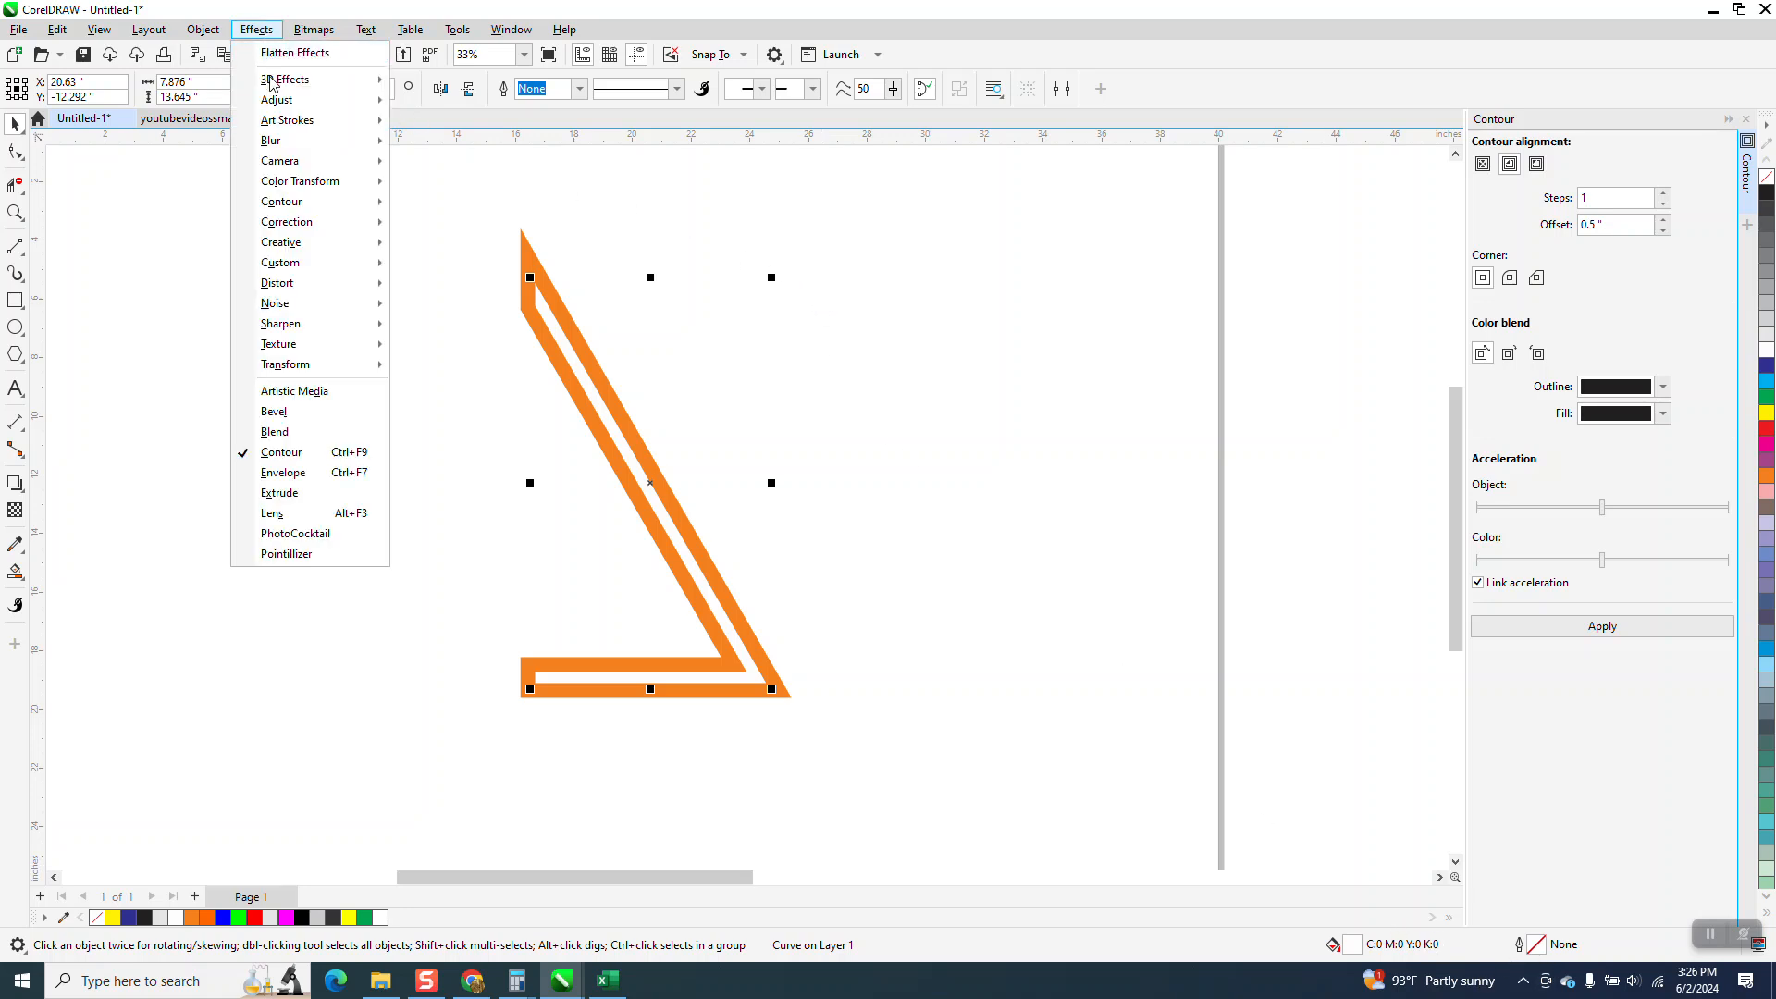
{"action": "mouse_move", "coordinate": [283, 147]}
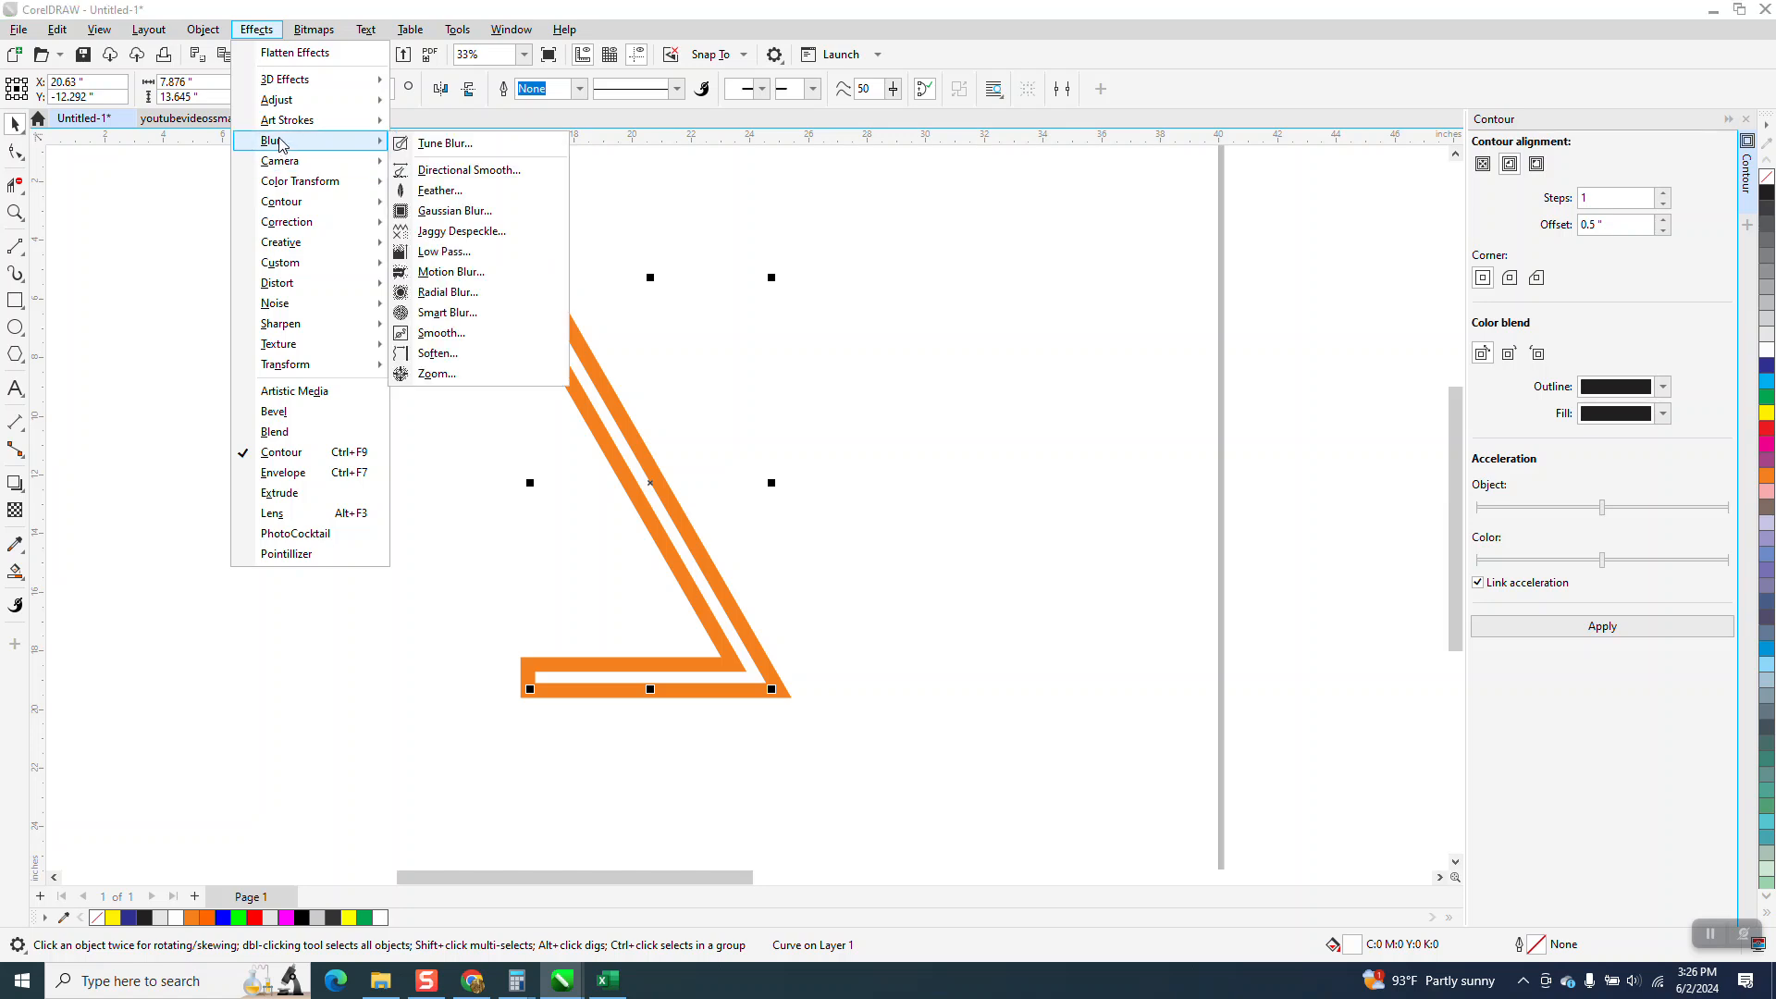
{"action": "left_click", "coordinate": [453, 211]}
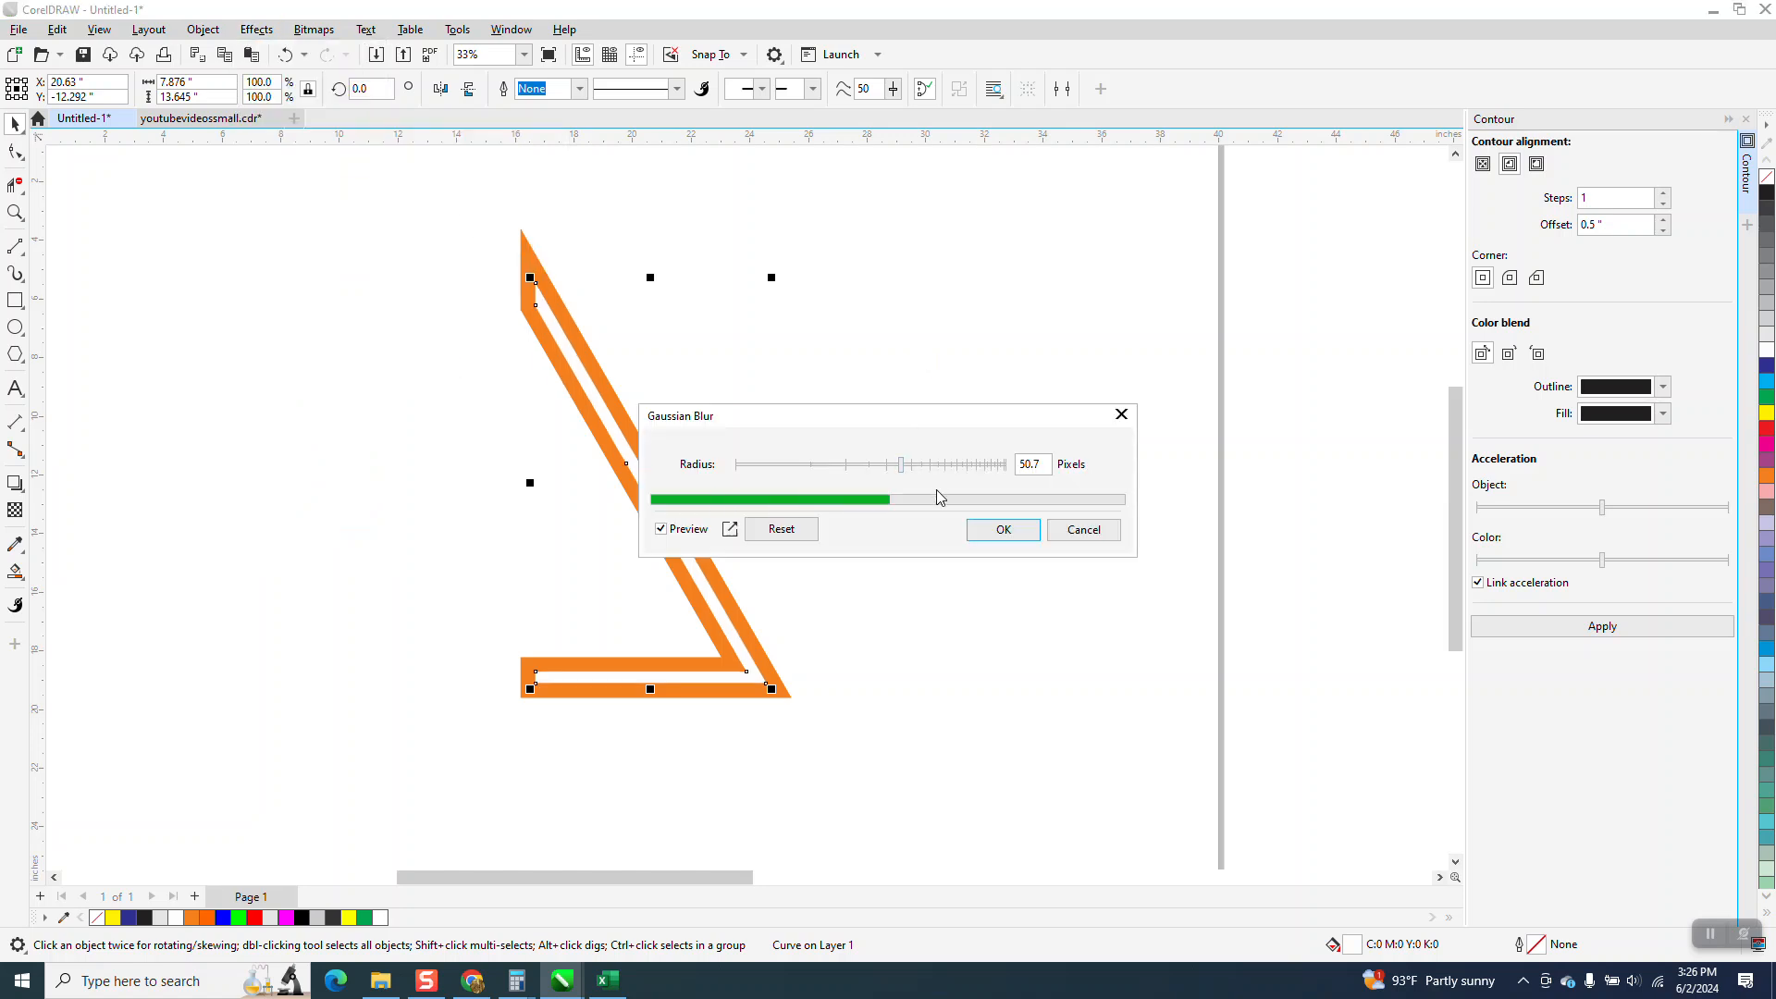
{"action": "left_click", "coordinate": [1003, 529]}
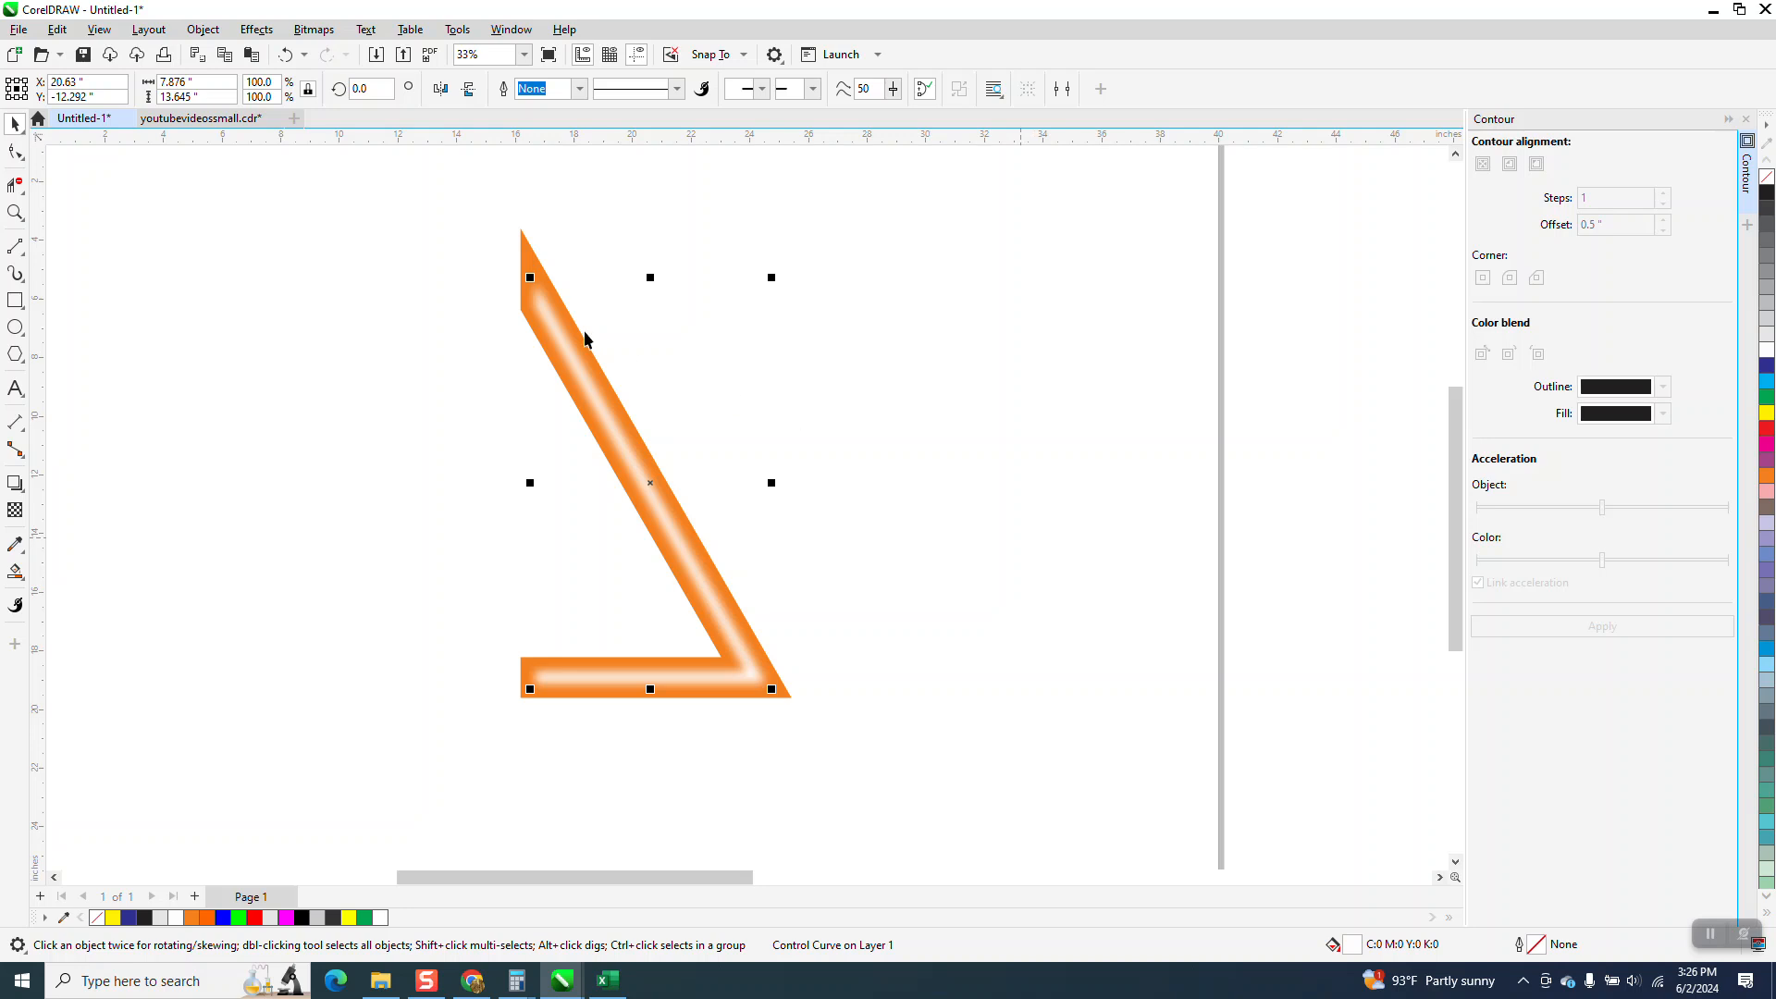
- Group the orange band with its blurred white inner shape
{"action": "scroll", "coordinate": [595, 337], "scroll_direction": "down", "scroll_amount": 1}
{"action": "left_click", "coordinate": [477, 313]}
{"action": "left_click_drag", "start_coordinate": [478, 313], "coordinate": [1065, 730]}
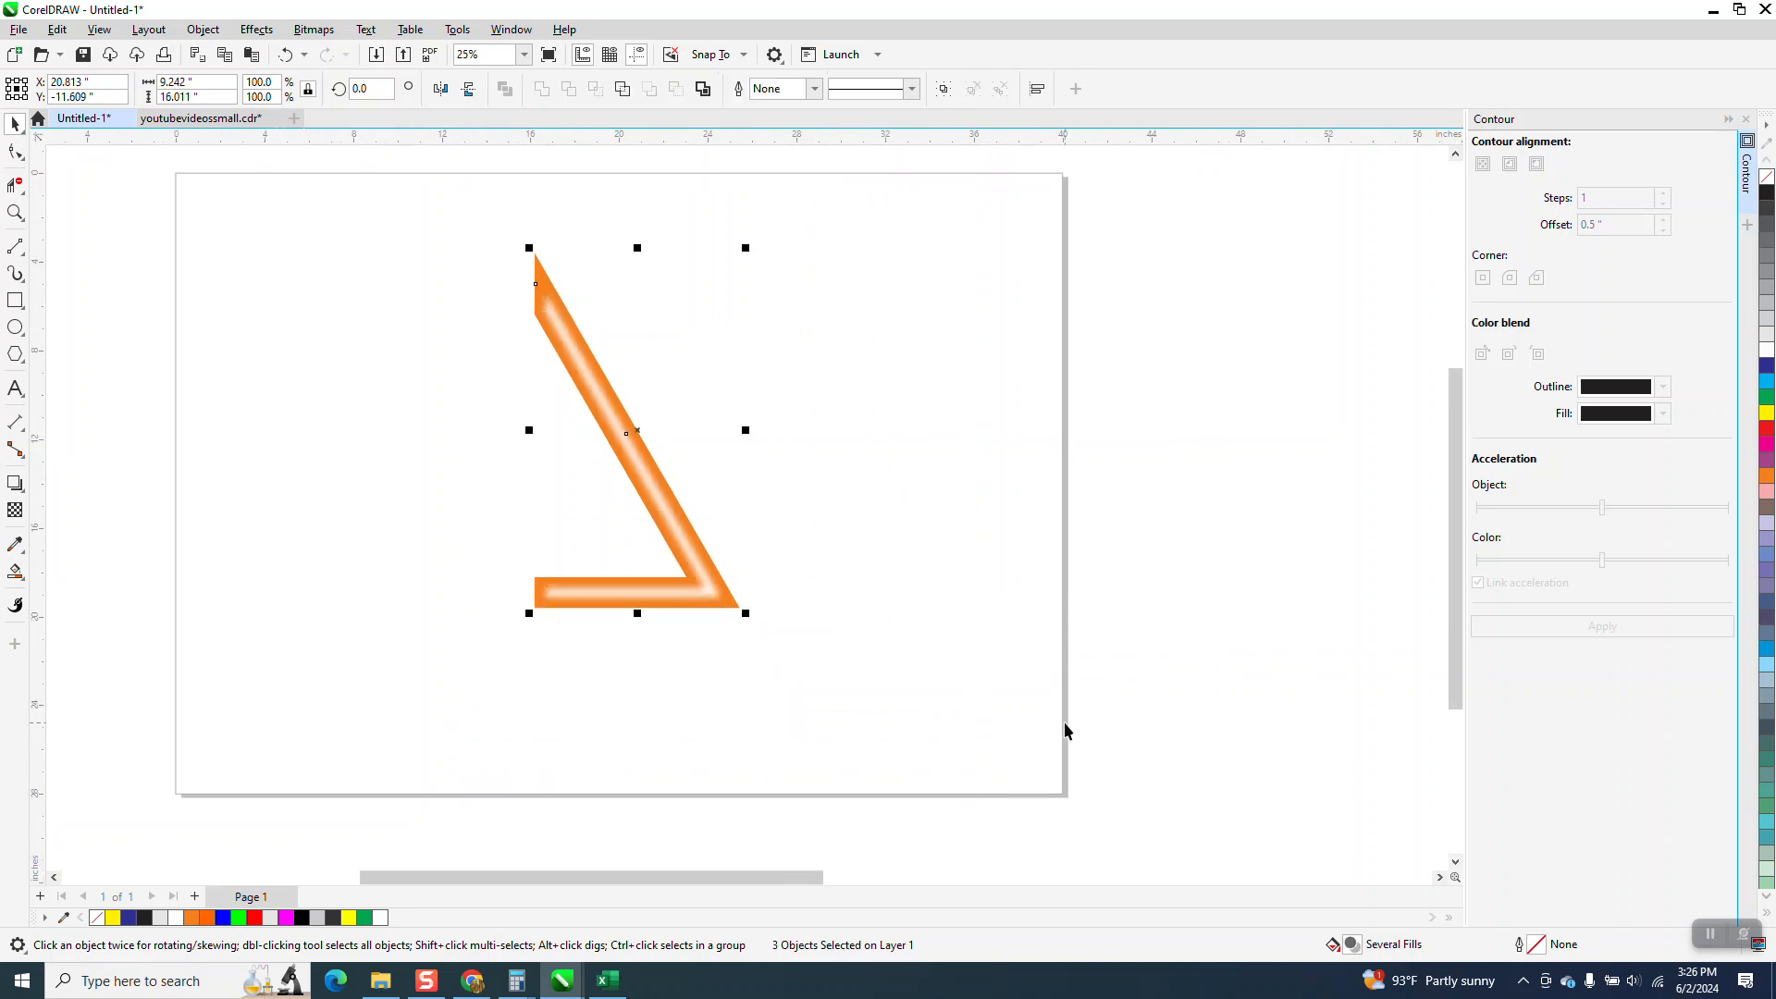
{"action": "key", "text": "ctrl+g"}
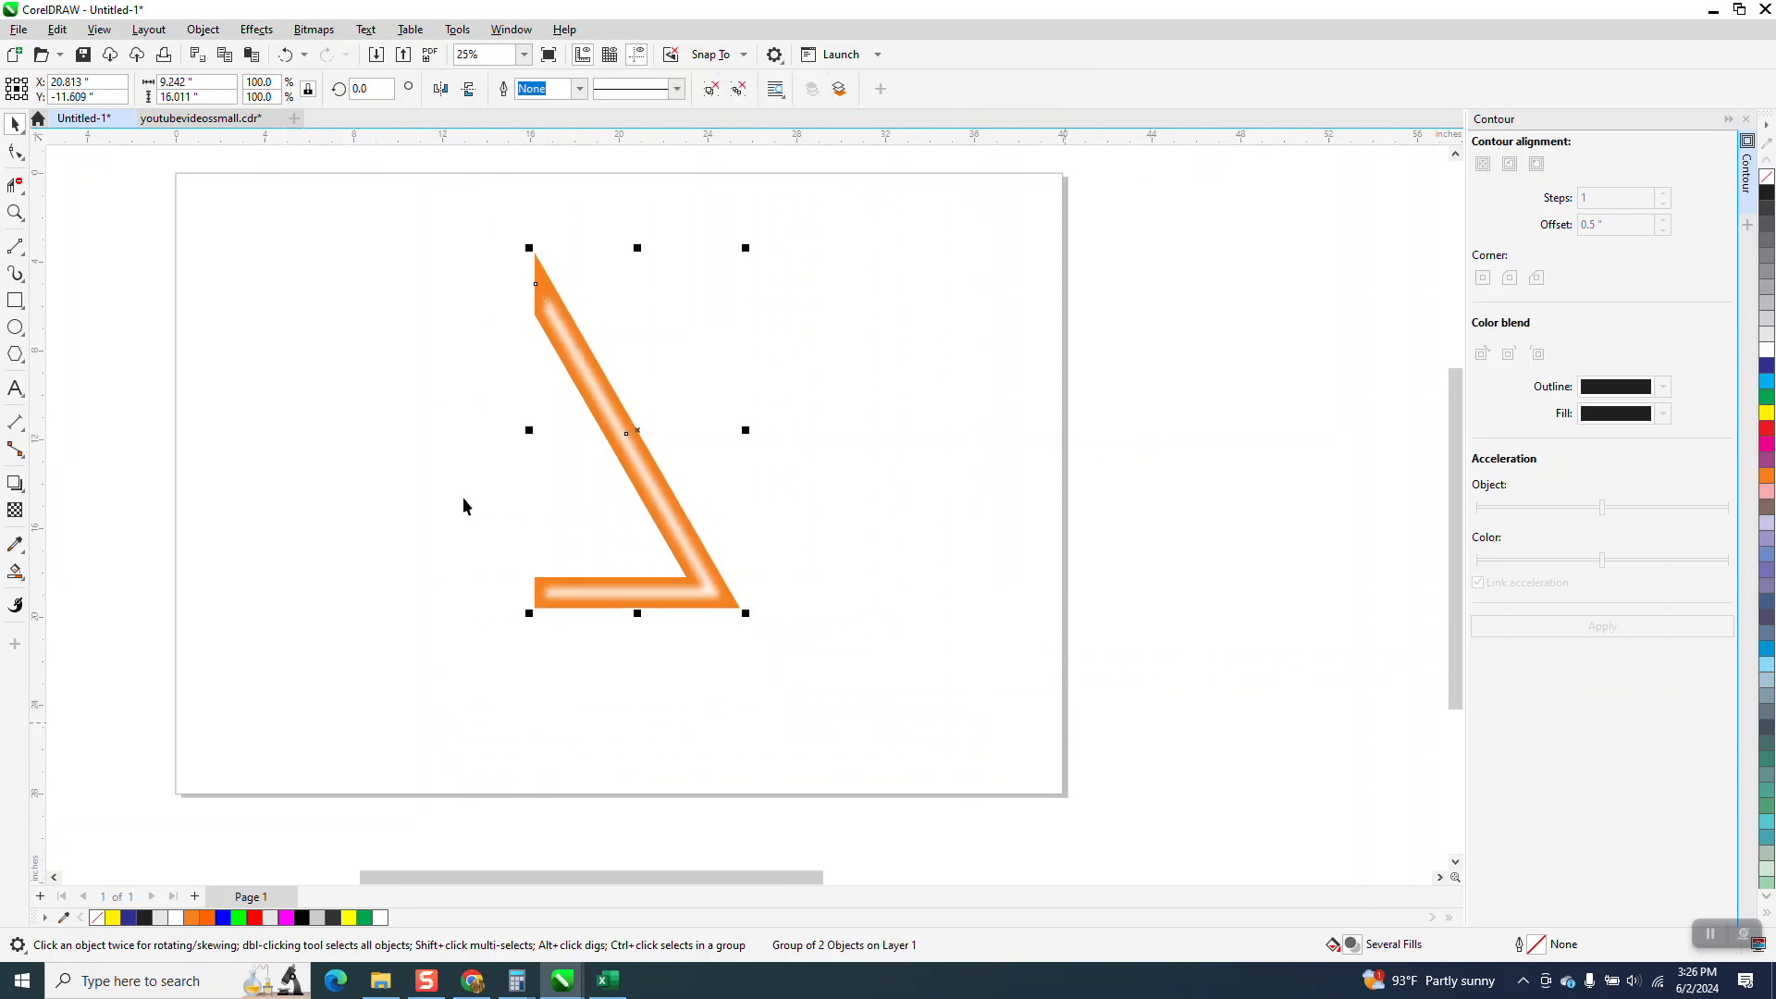
- Create a copy of the orange band group rotated by -30 degrees about its top tip
{"action": "left_click", "coordinate": [636, 433]}
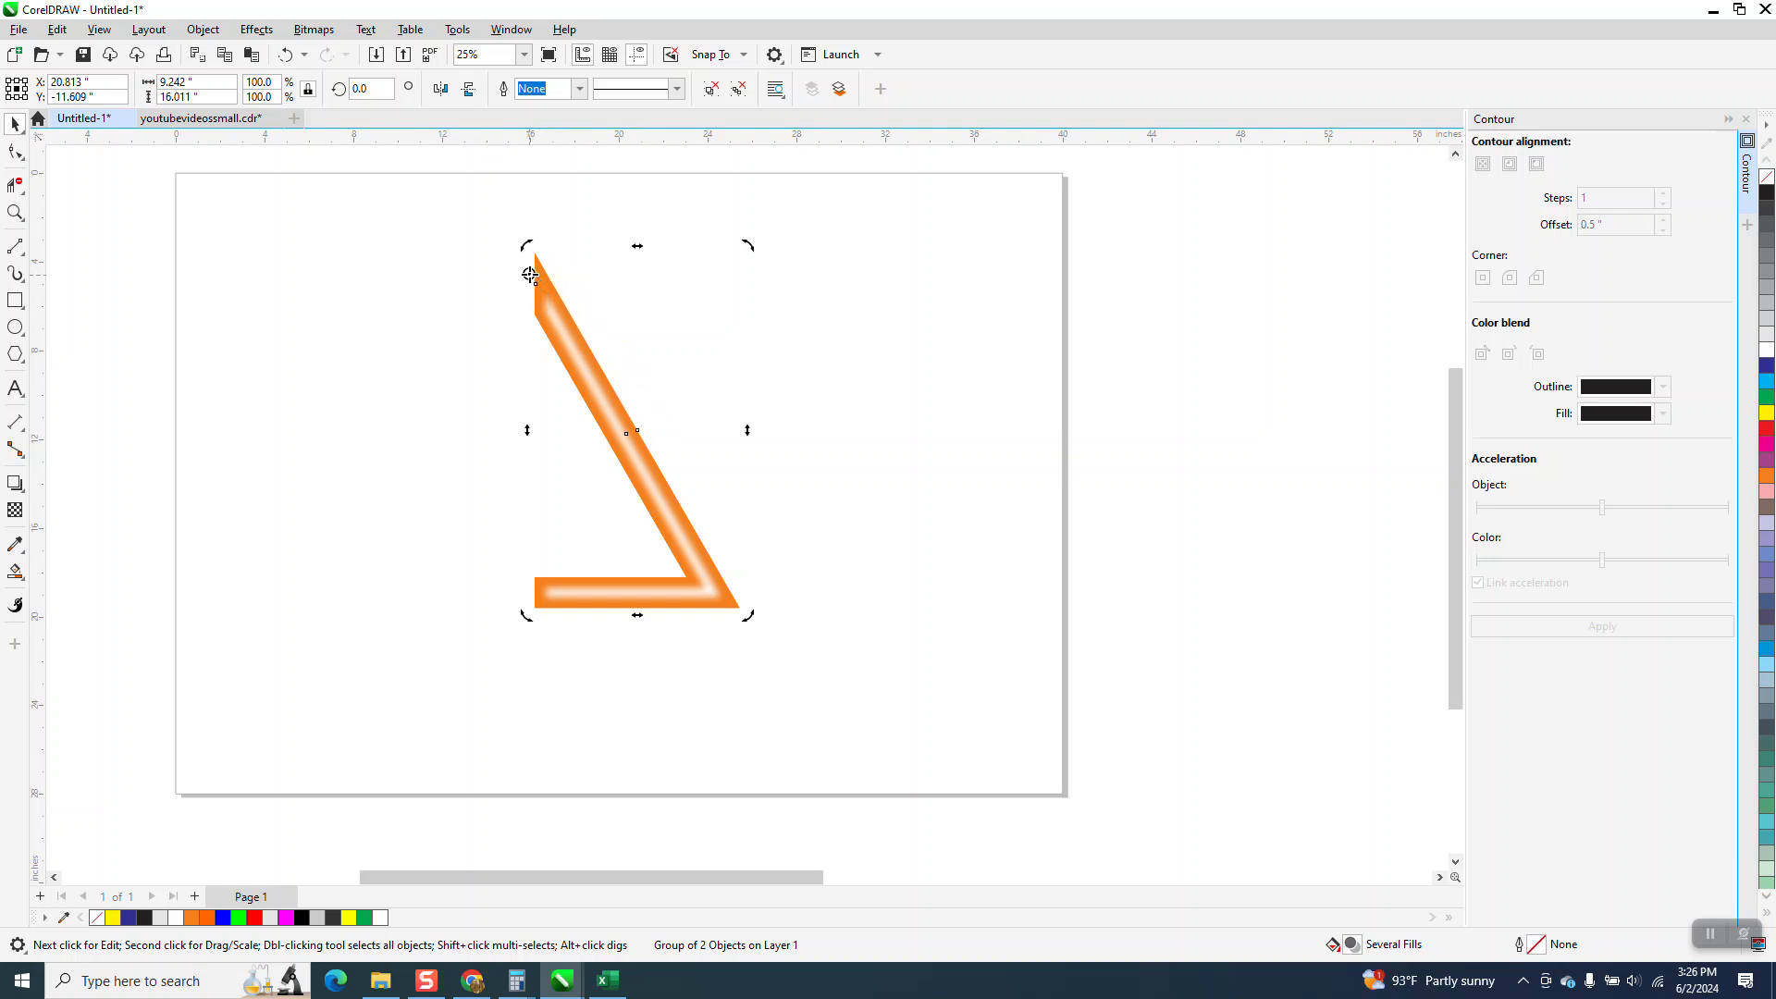
{"action": "left_click", "coordinate": [378, 88]}
{"action": "type", "text": "-"}
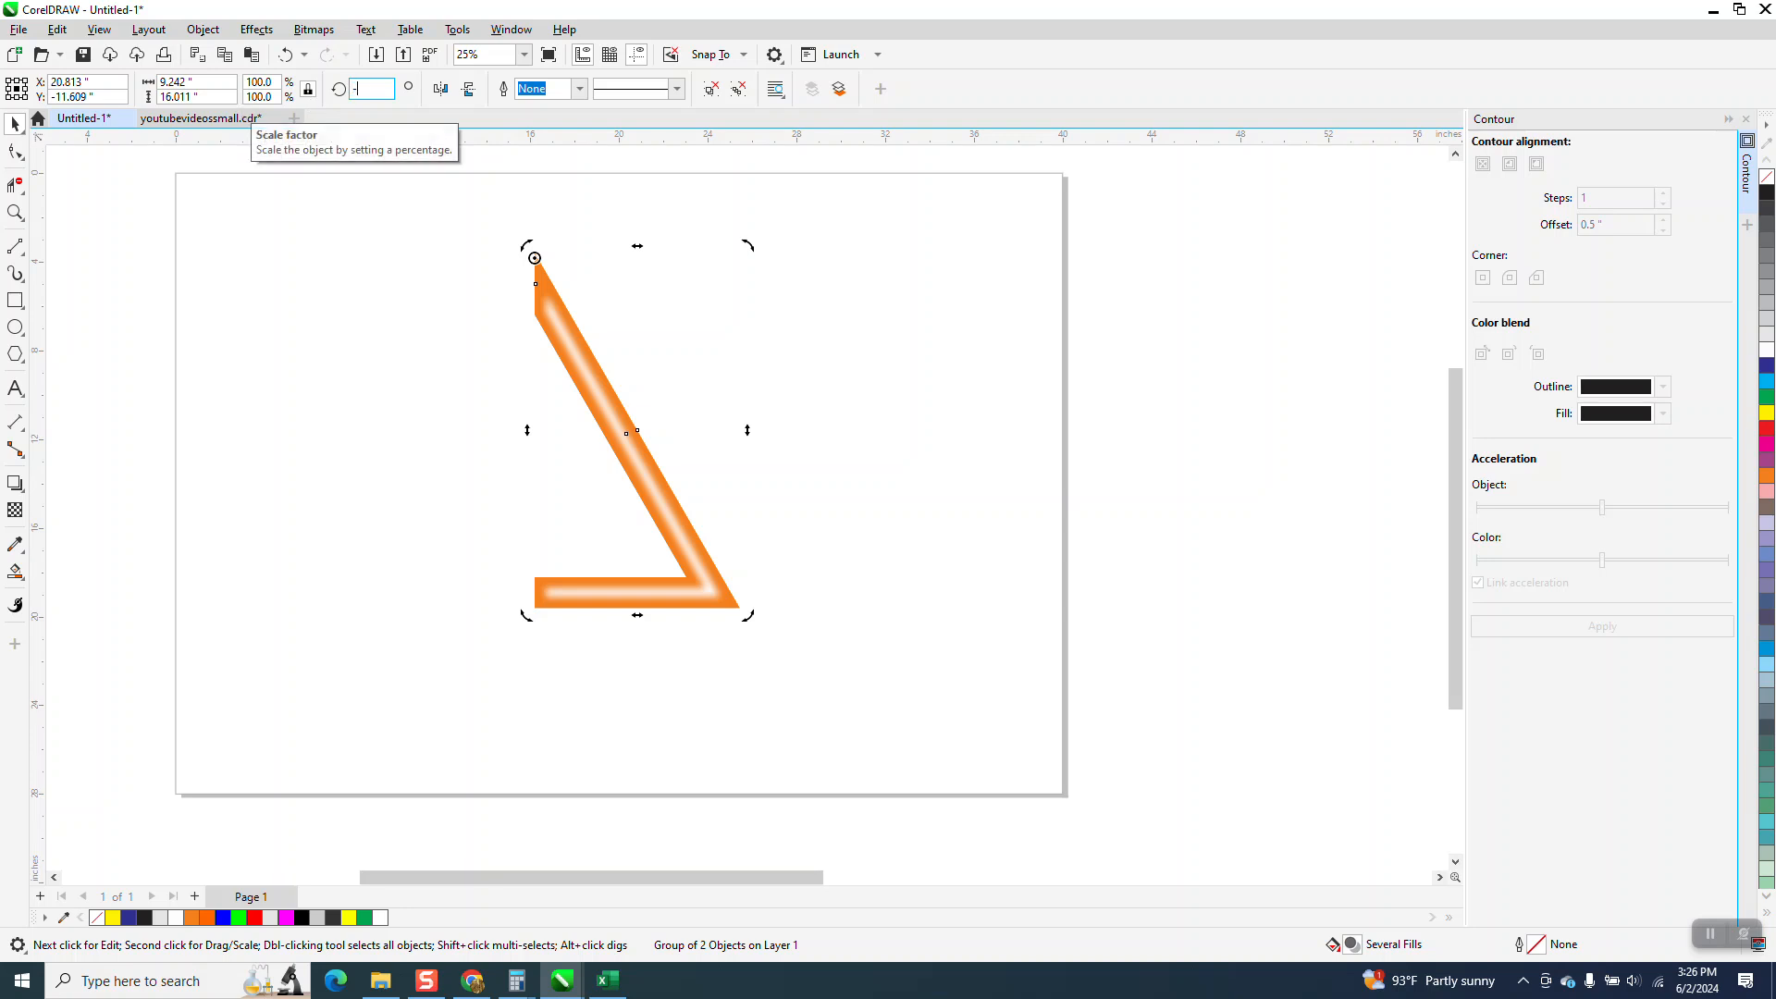
{"action": "type", "text": "30"}
{"action": "key", "text": "Return"}
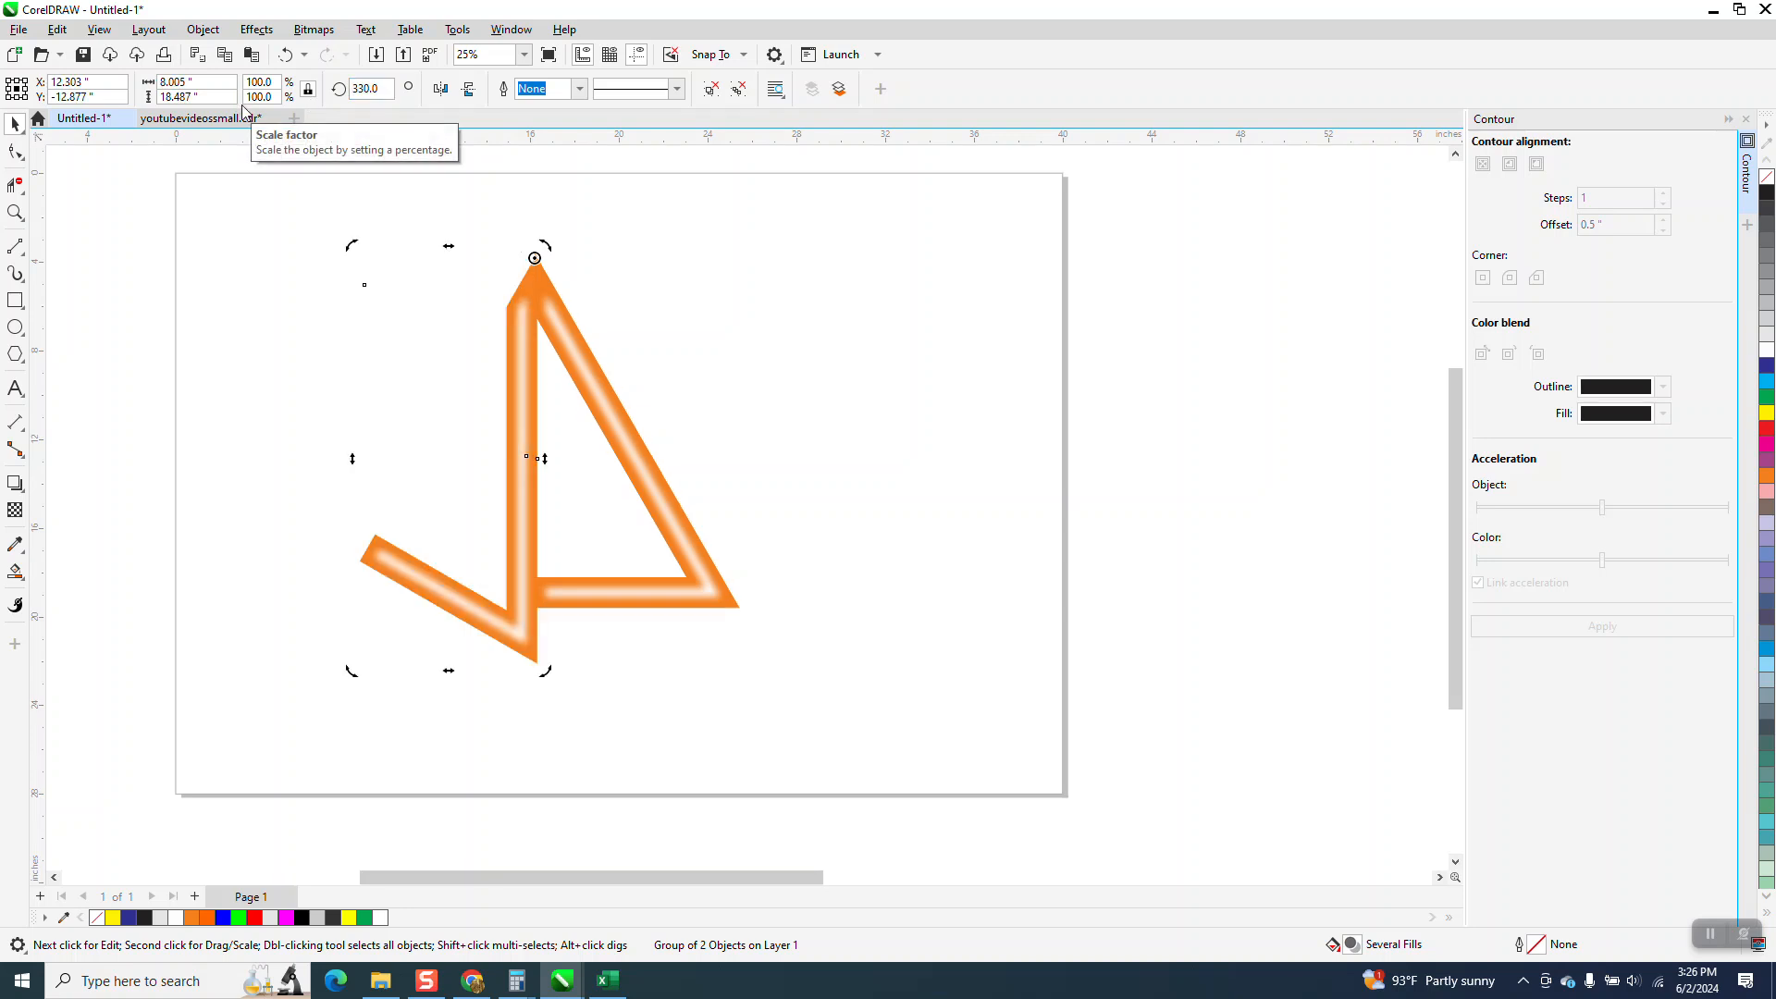
- Replace the stray duplicate with a copy of the vertical band group rotated to 300 degrees about the shared top tip
{"action": "key", "text": "ctrl+d"}
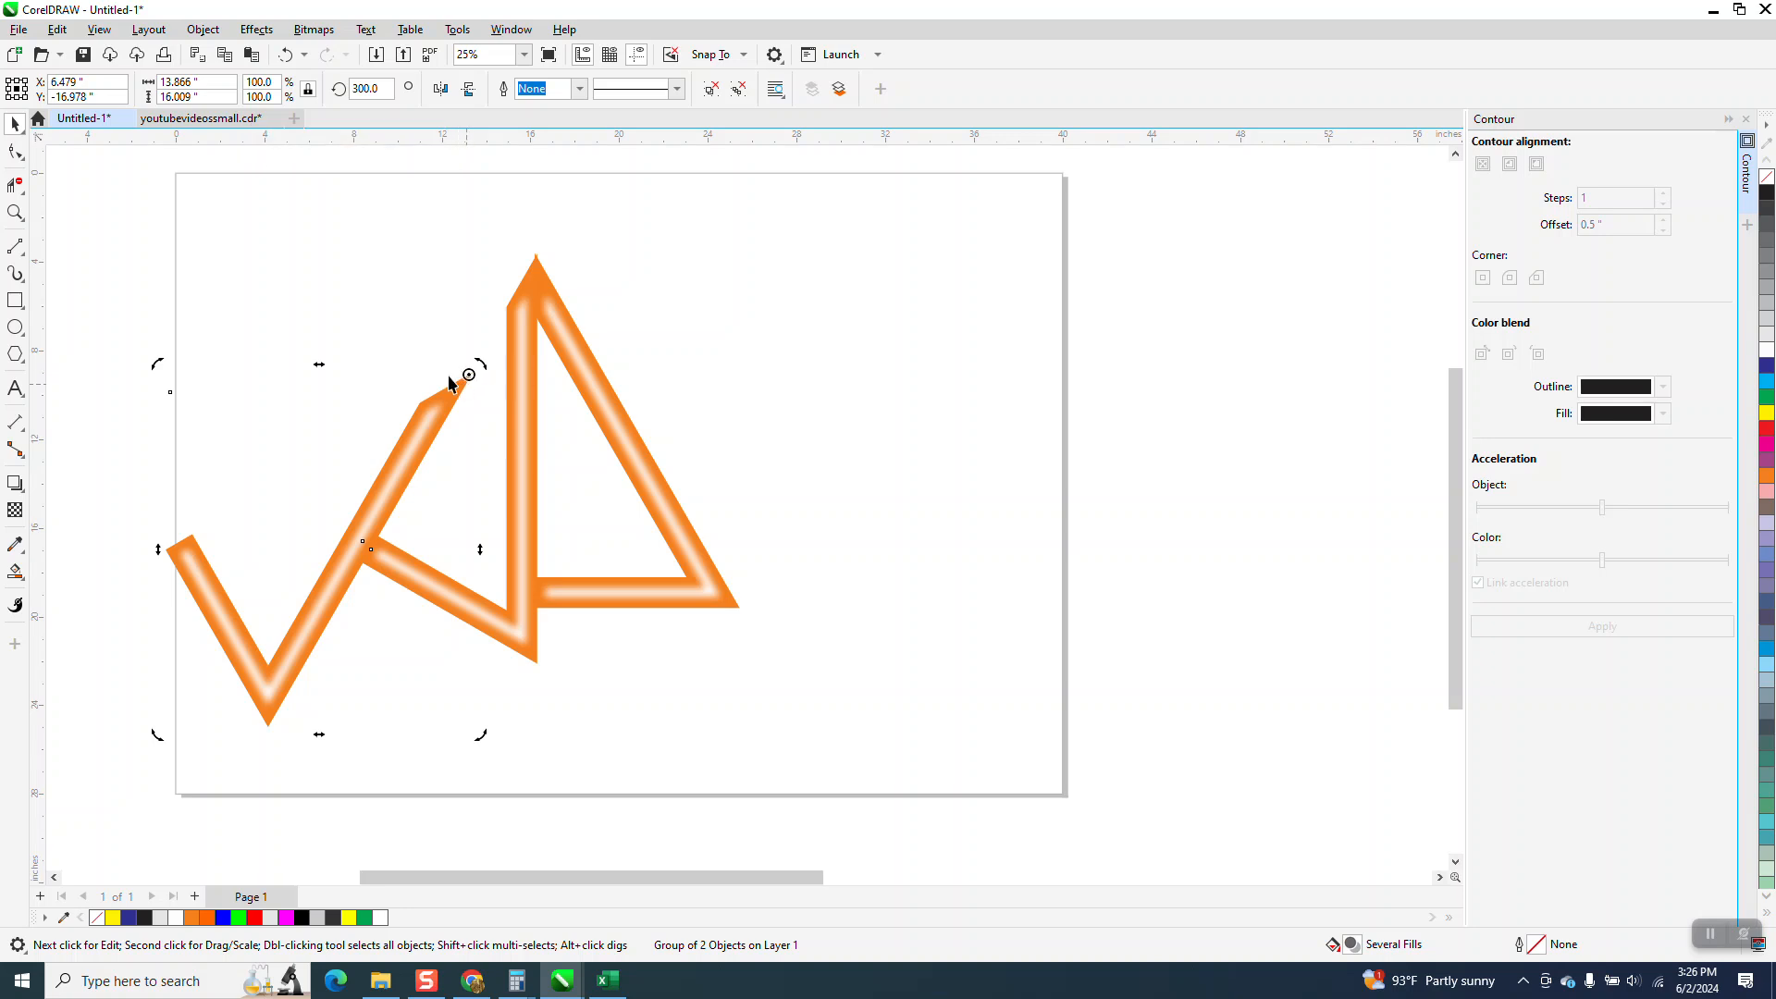
{"action": "key", "text": "Delete"}
{"action": "left_click", "coordinate": [511, 363]}
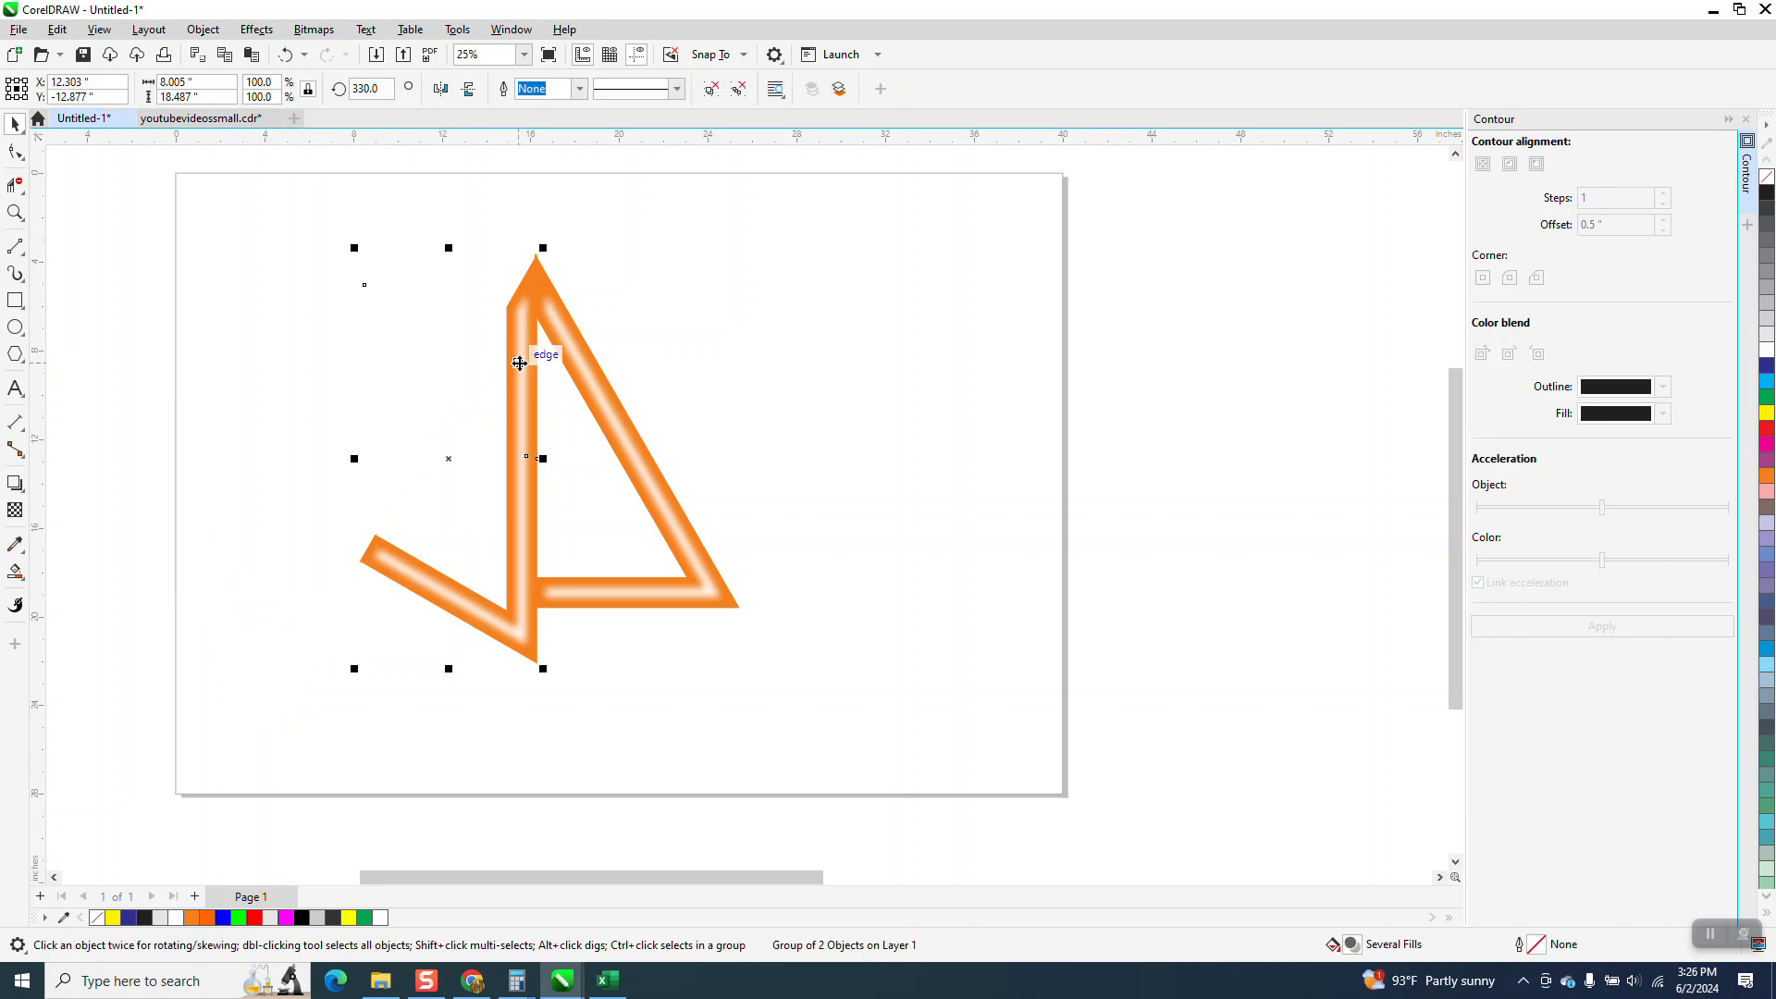
{"action": "left_click", "coordinate": [523, 382]}
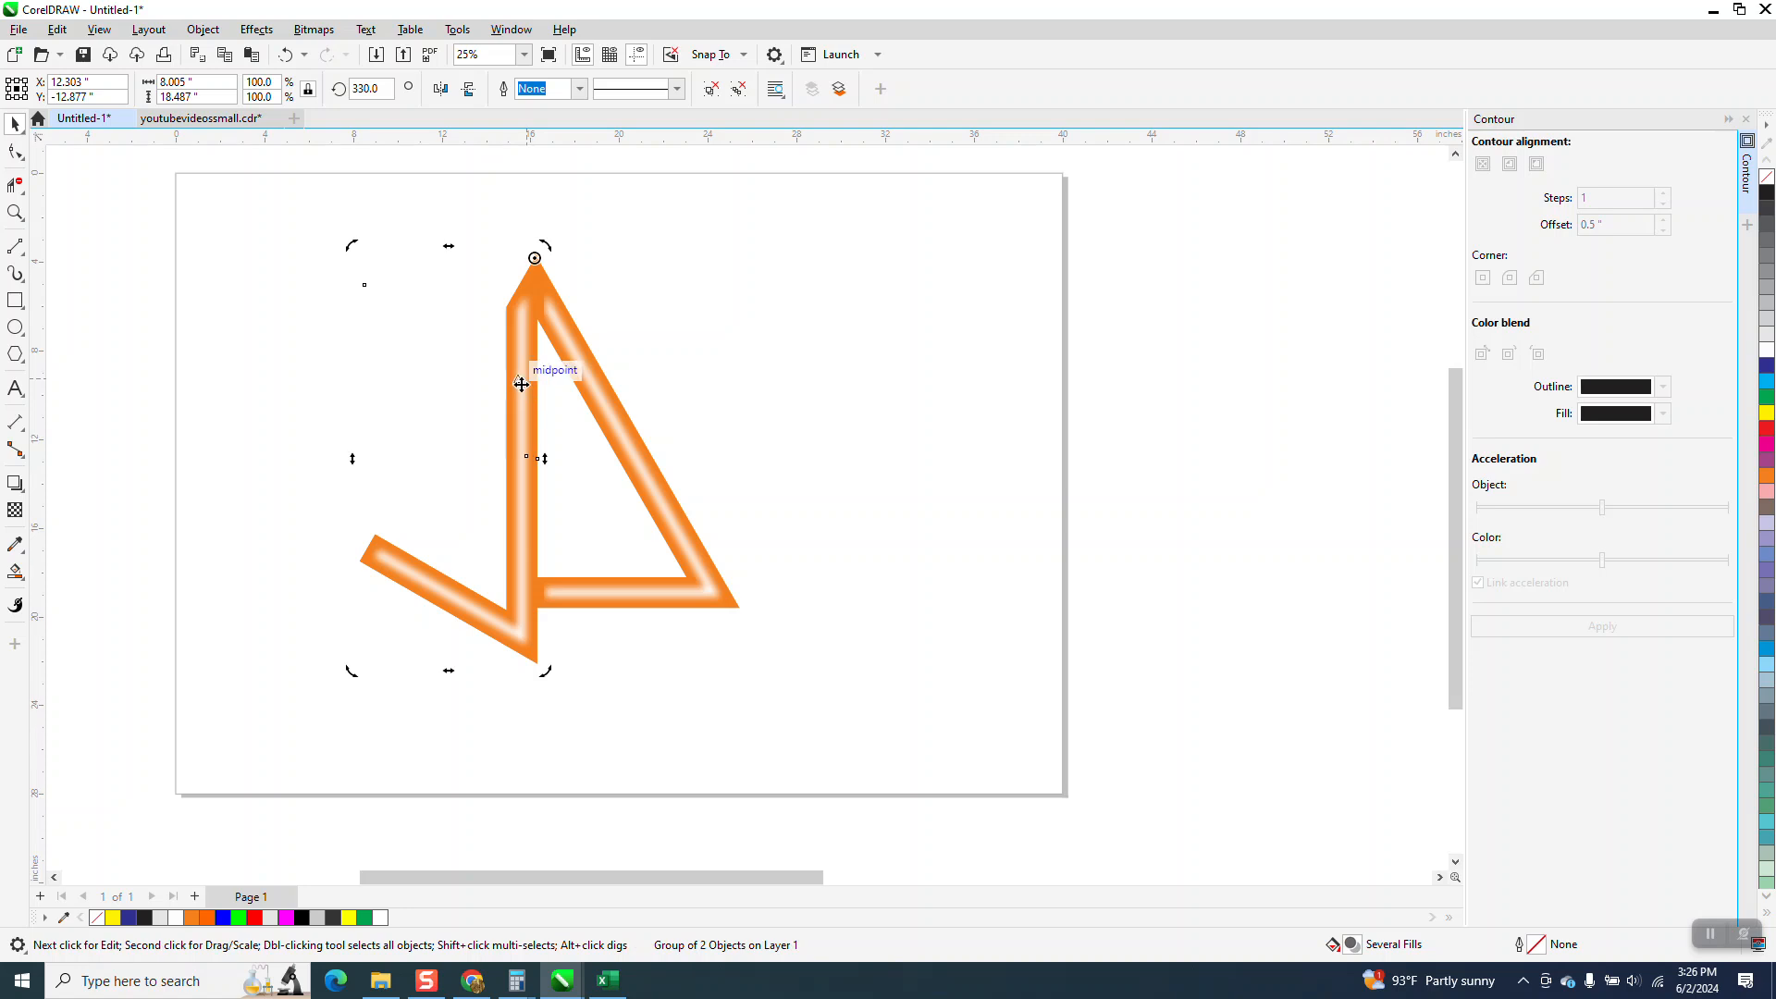
{"action": "type", "text": "300"}
{"action": "key", "text": "Return"}
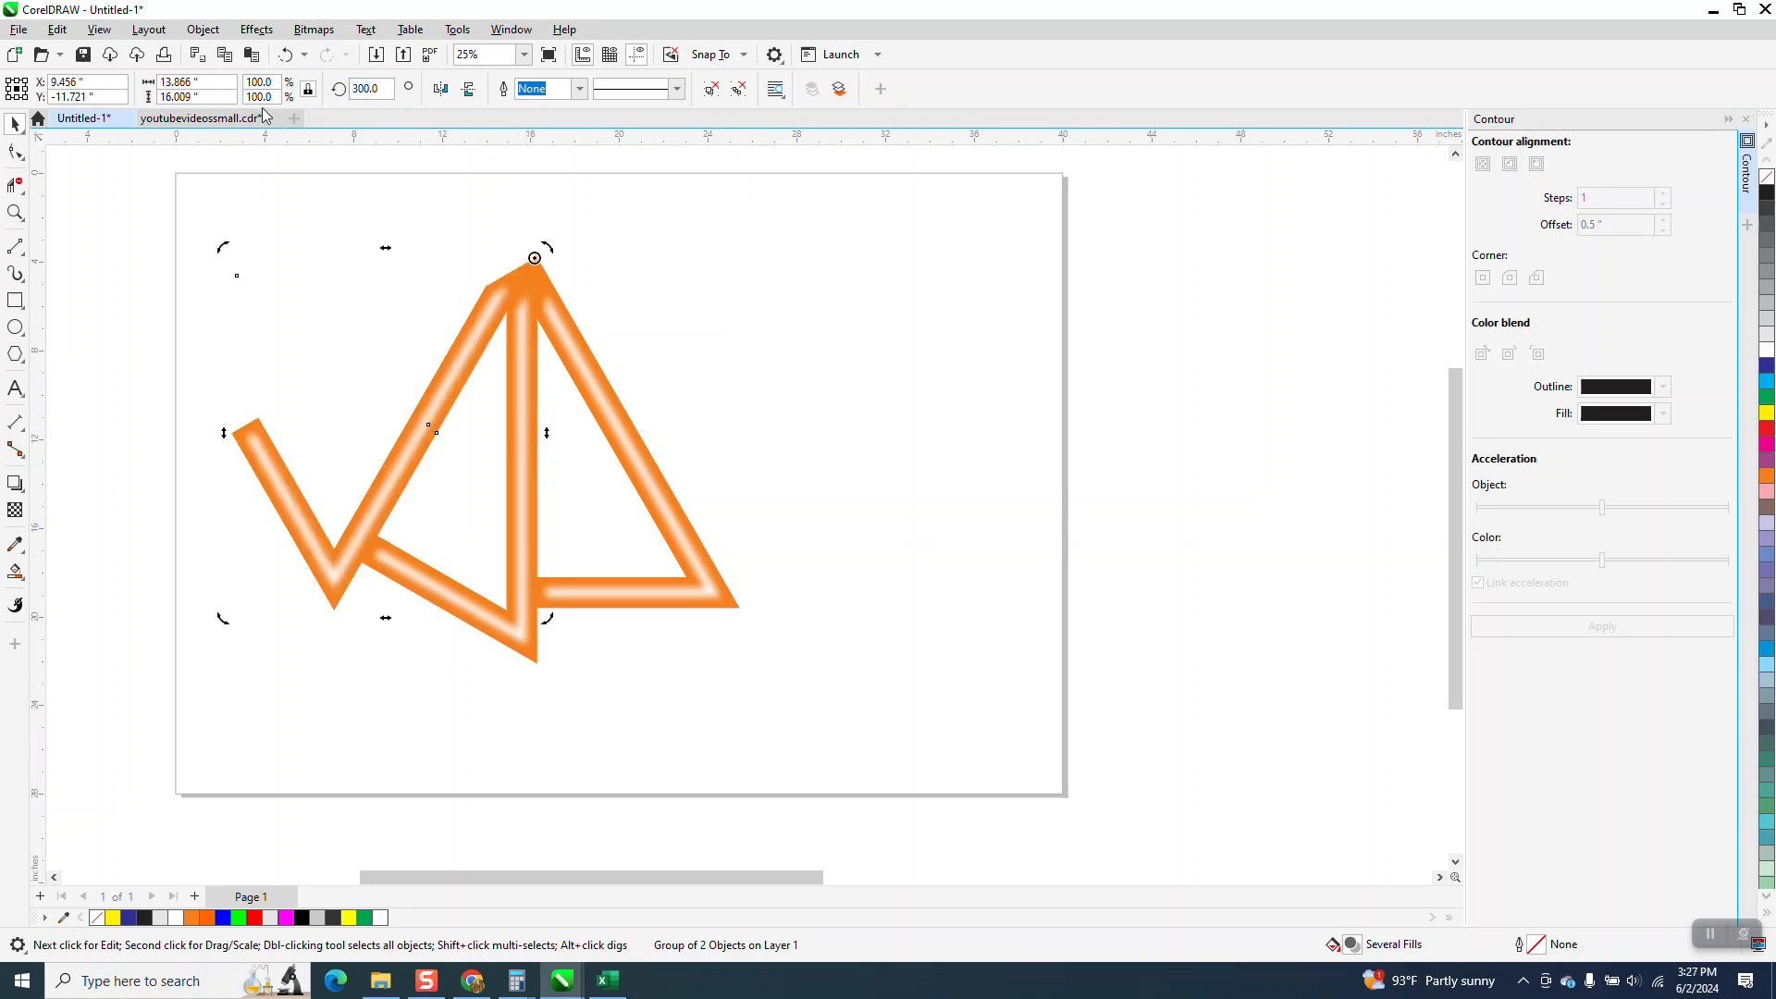
- Delete all the rotated and duplicated copies, keeping only the original orange band group
{"action": "key", "text": "ctrl+d"}
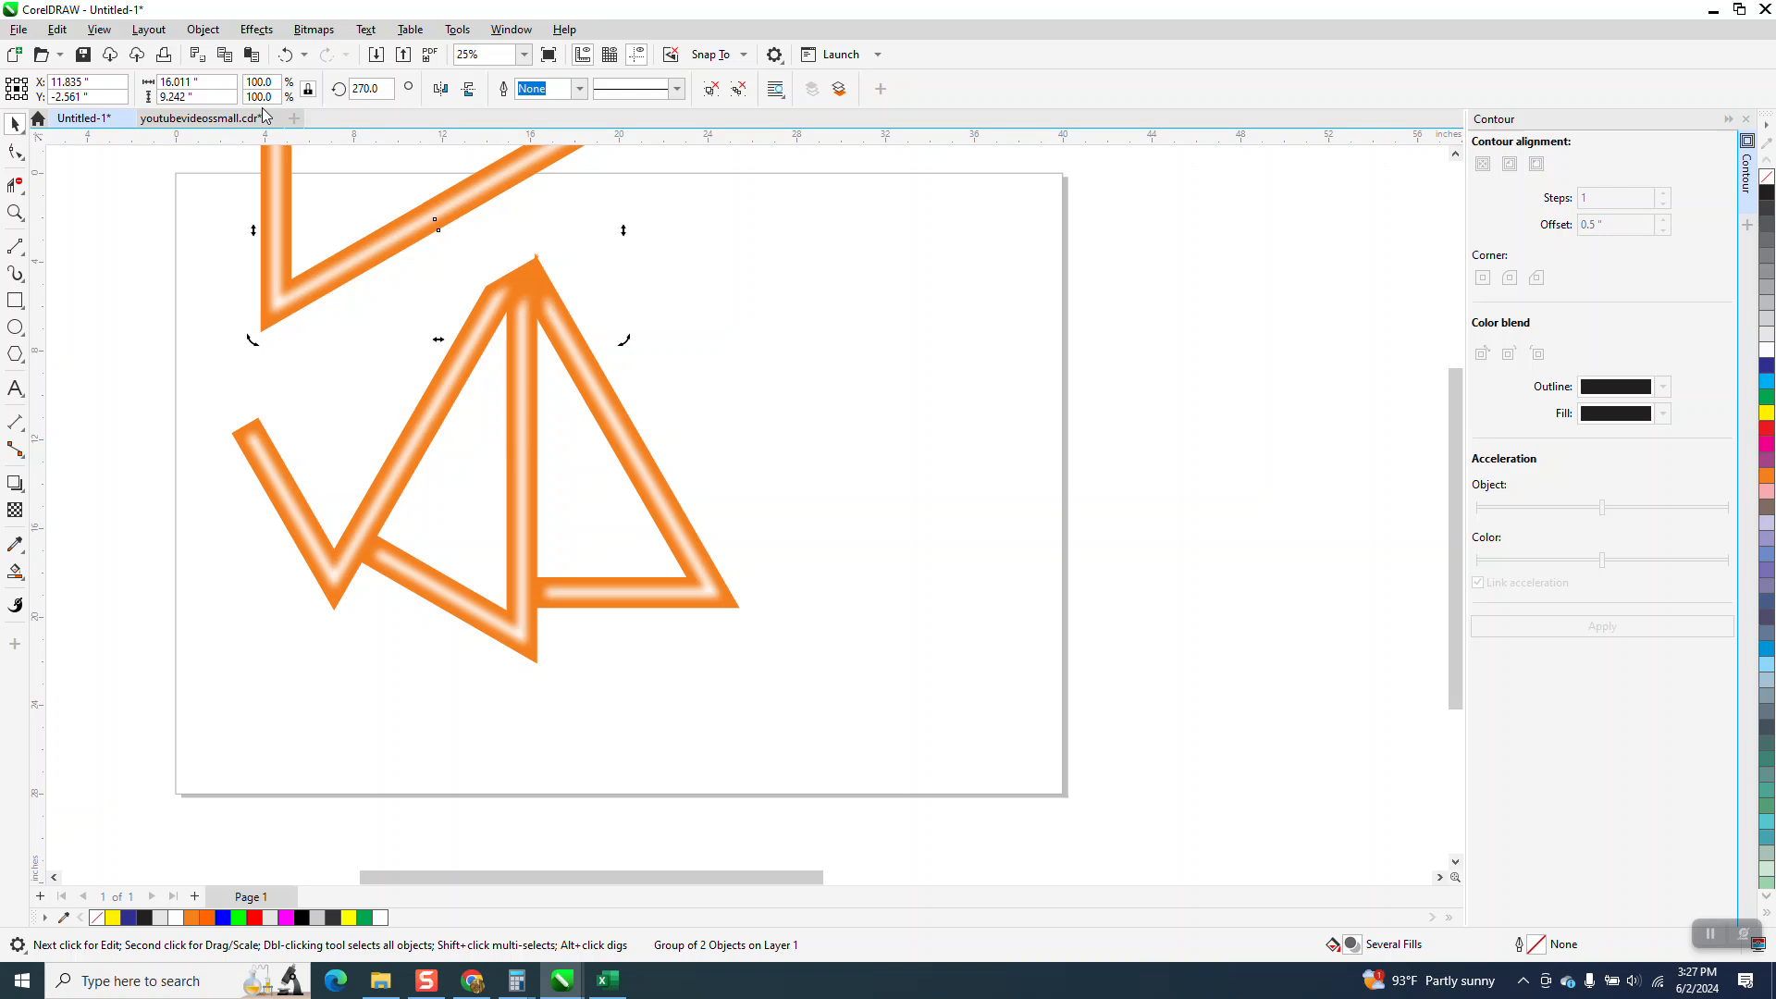
{"action": "scroll", "coordinate": [436, 442], "scroll_direction": "down", "scroll_amount": 1}
{"action": "left_click", "coordinate": [443, 266]}
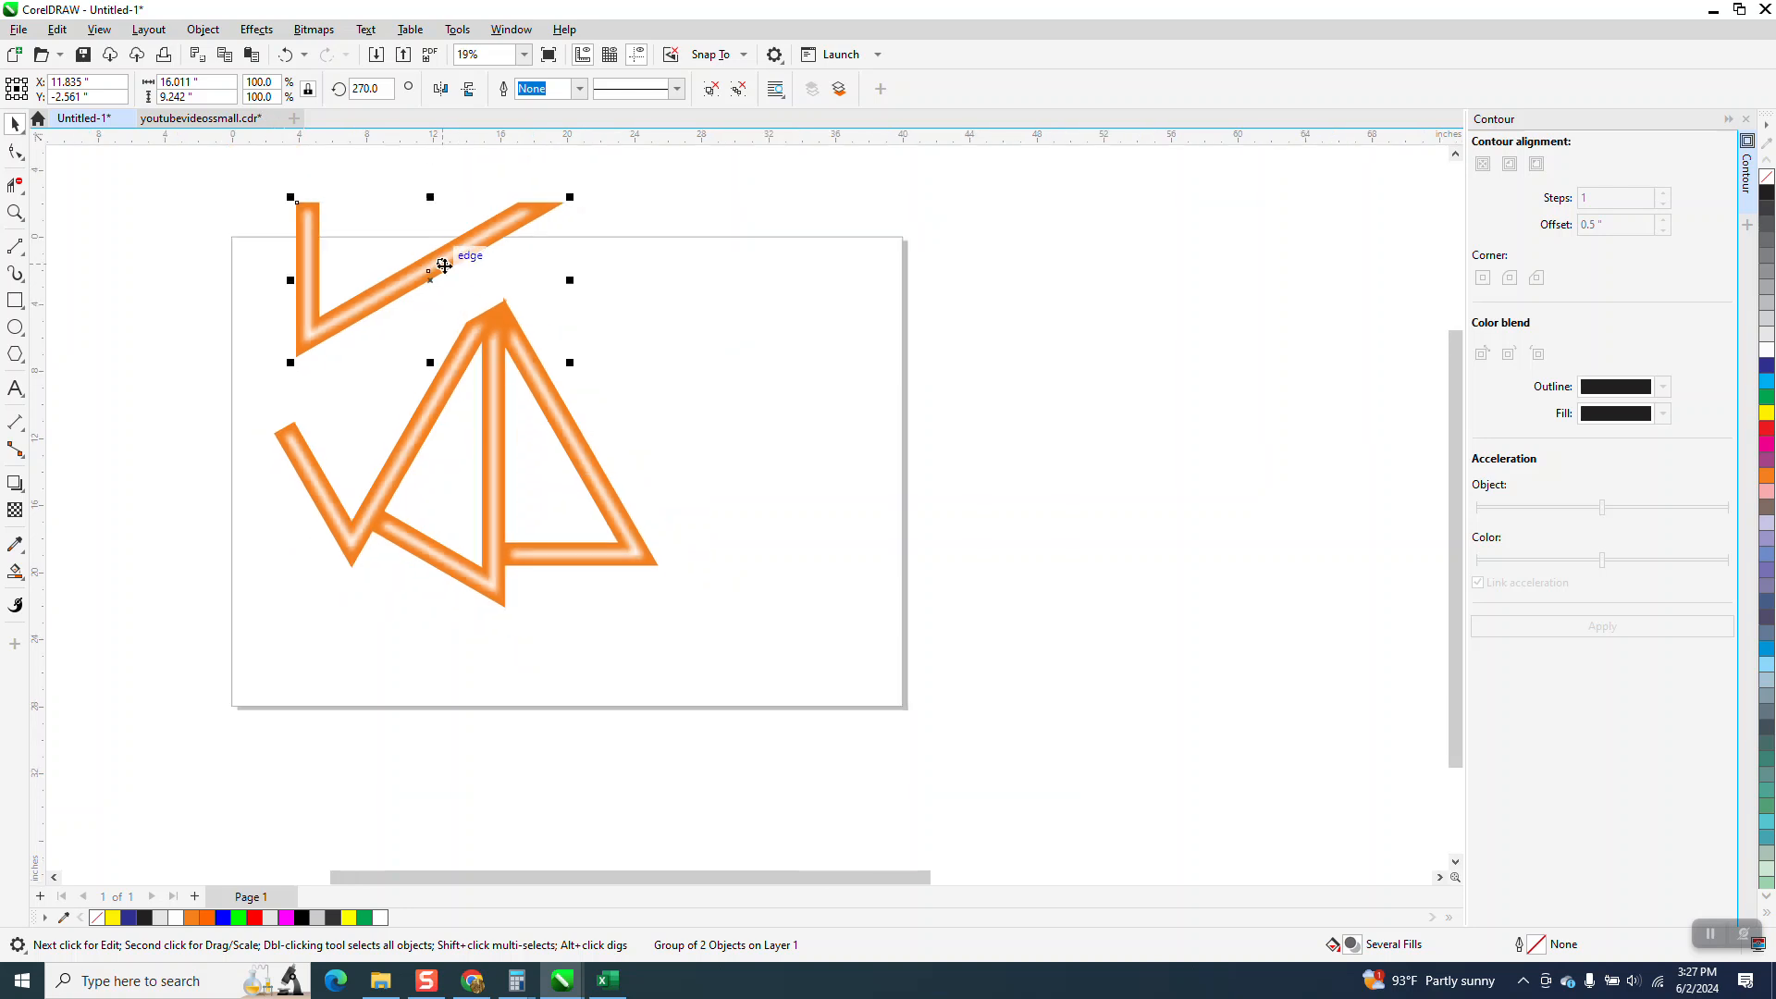
{"action": "key", "text": "Delete"}
{"action": "left_click", "coordinate": [453, 380]}
{"action": "key", "text": "Delete"}
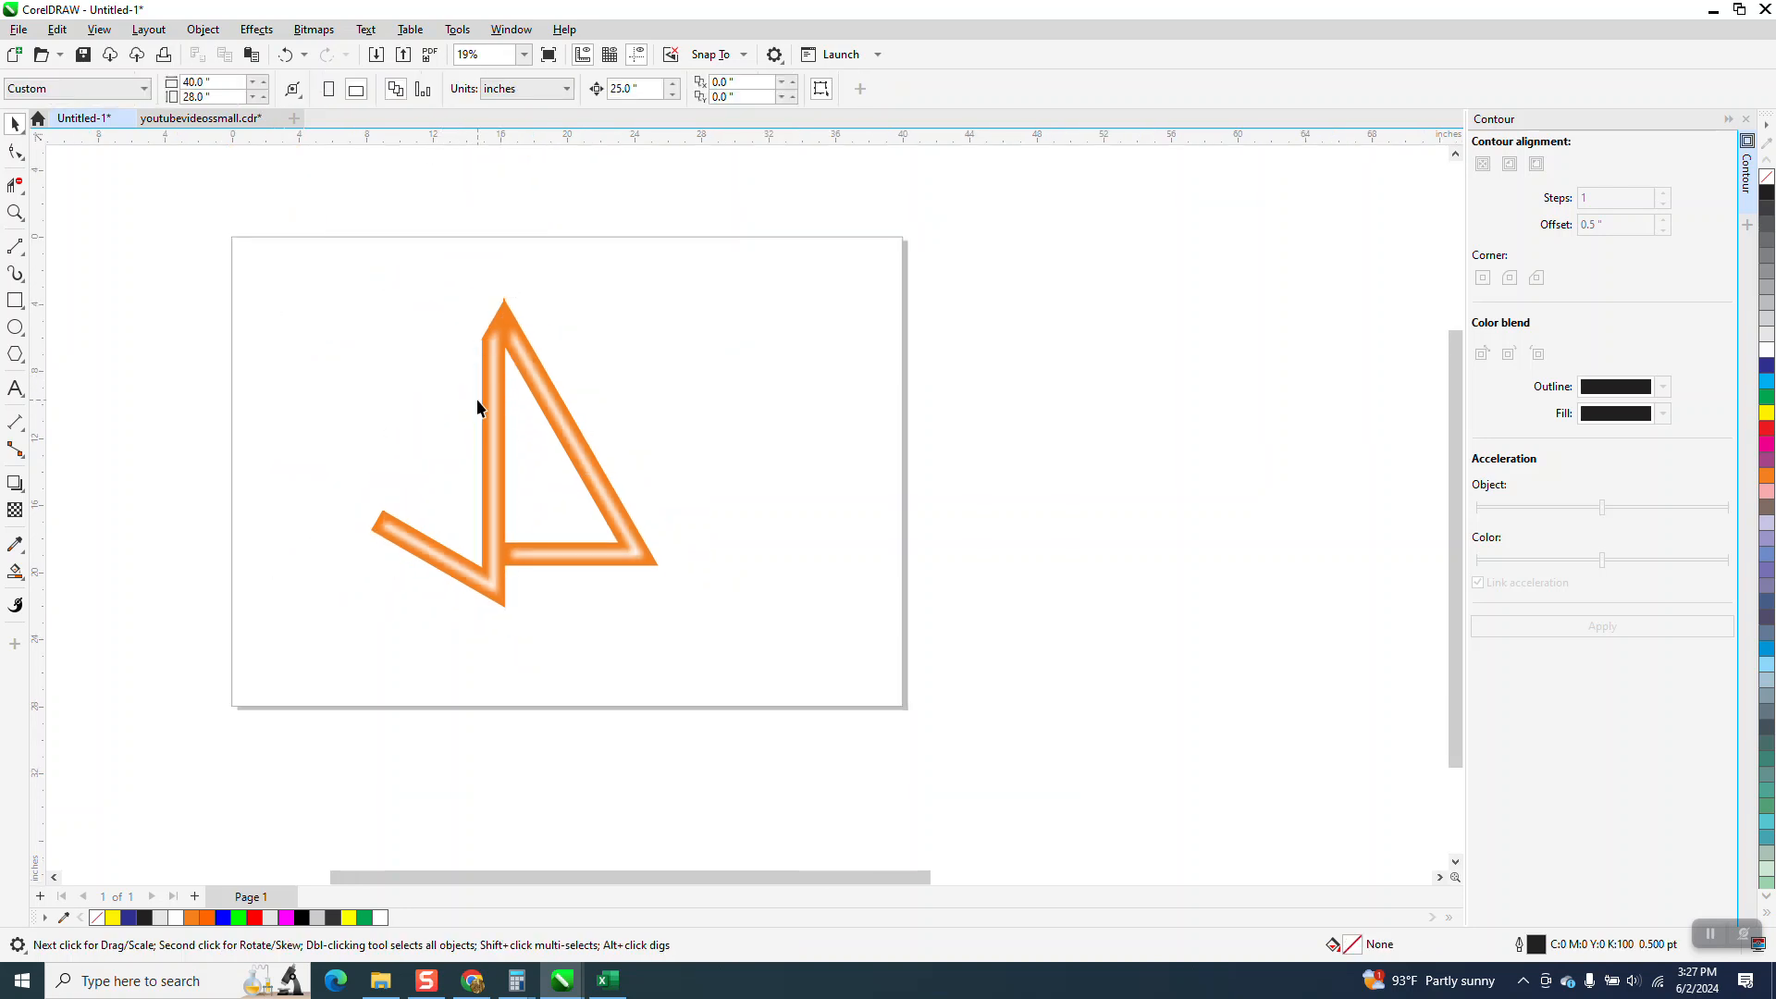
{"action": "left_click", "coordinate": [488, 402]}
{"action": "key", "text": "Delete"}
- Shift the original band group slightly right and down and place its rotation center just above its top tip
{"action": "left_click", "coordinate": [552, 423]}
{"action": "mouse_move", "coordinate": [574, 428]}
{"action": "left_mouse_down"}
{"action": "mouse_move", "coordinate": [586, 459]}
{"action": "mouse_move", "coordinate": [715, 485]}
{"action": "mouse_move", "coordinate": [615, 489]}
{"action": "mouse_move", "coordinate": [517, 341]}
{"action": "mouse_move", "coordinate": [527, 326]}
{"action": "left_mouse_up"}
{"action": "left_click", "coordinate": [614, 476]}
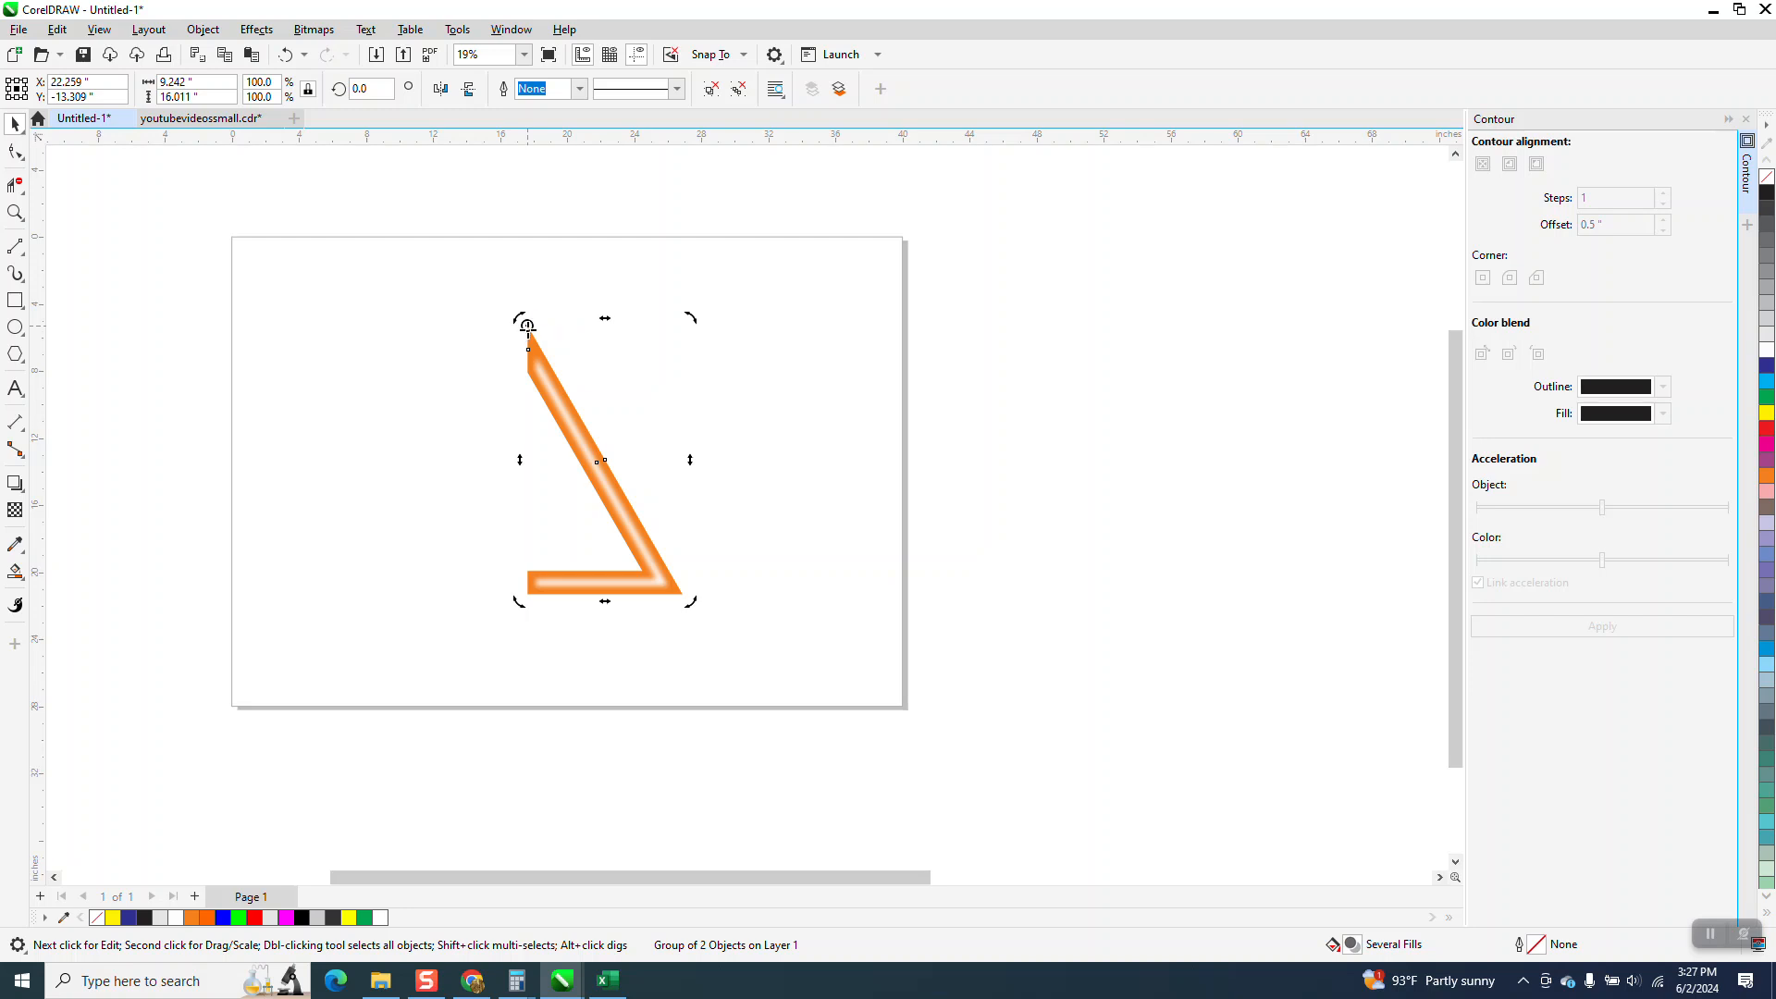
- Use Transform to make 11 copies of the band group at 30-degree rotation steps around X 17.638, Y -5.303 inches
{"action": "left_click", "coordinate": [1746, 119]}
{"action": "left_click", "coordinate": [512, 30]}
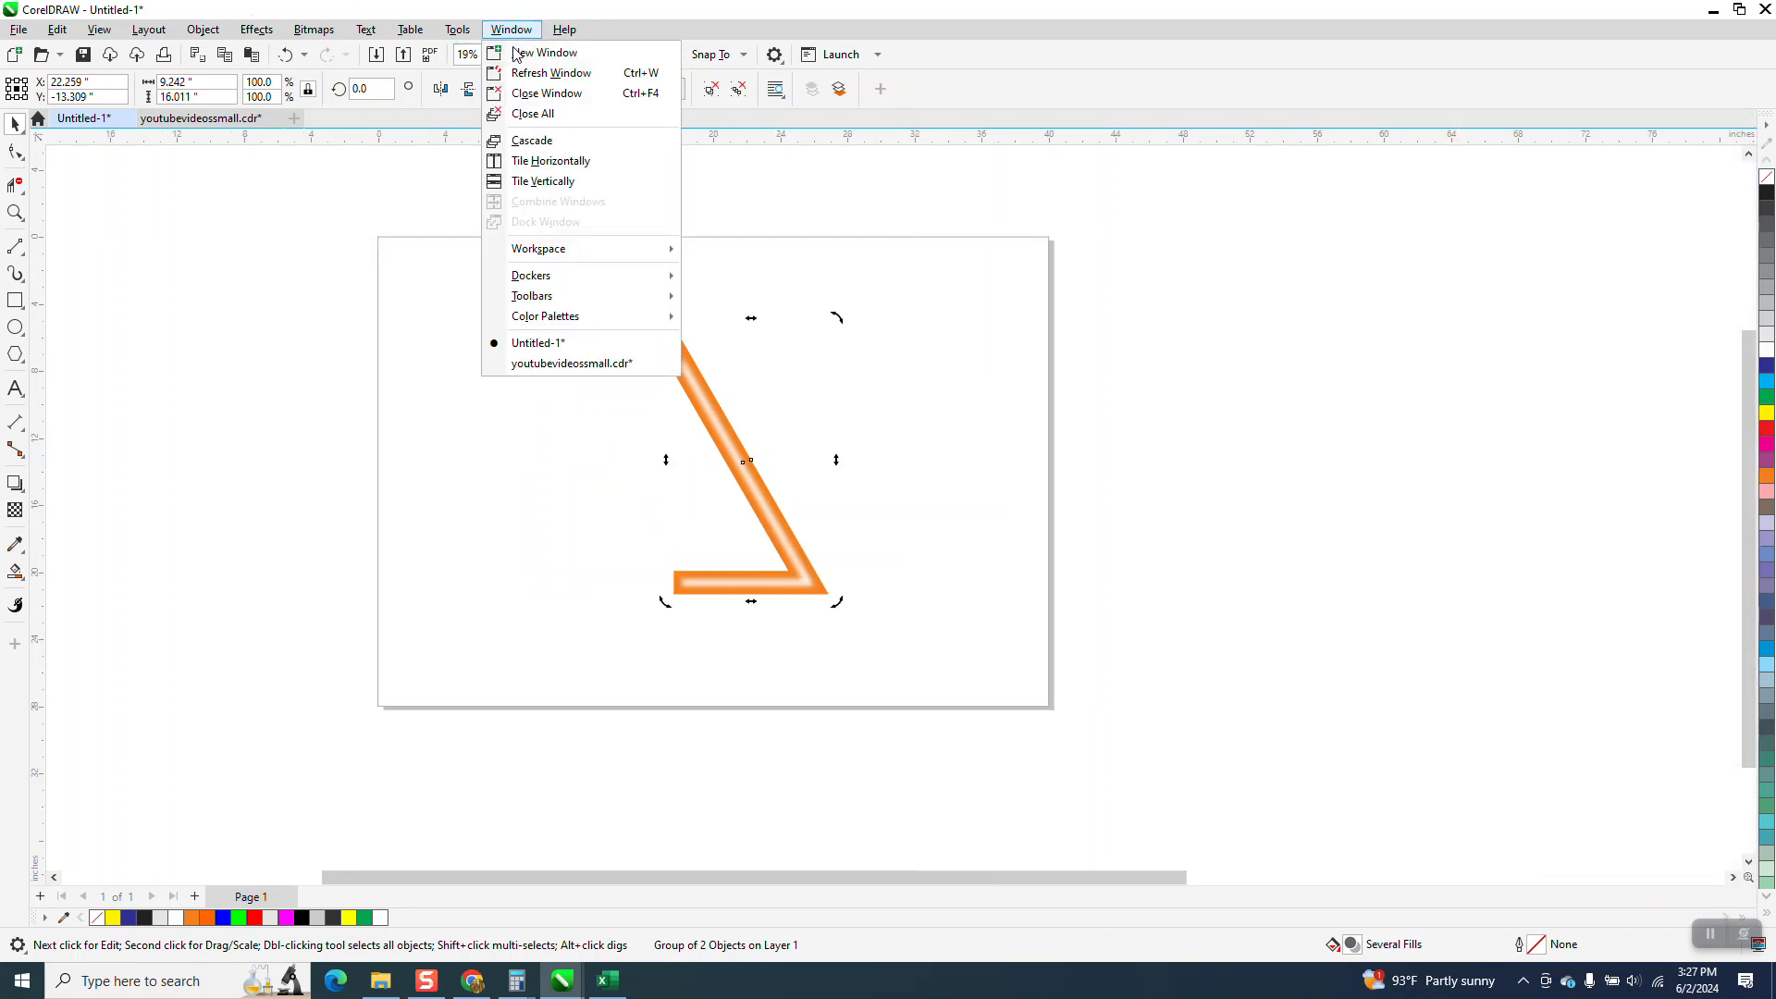
{"action": "mouse_move", "coordinate": [545, 282]}
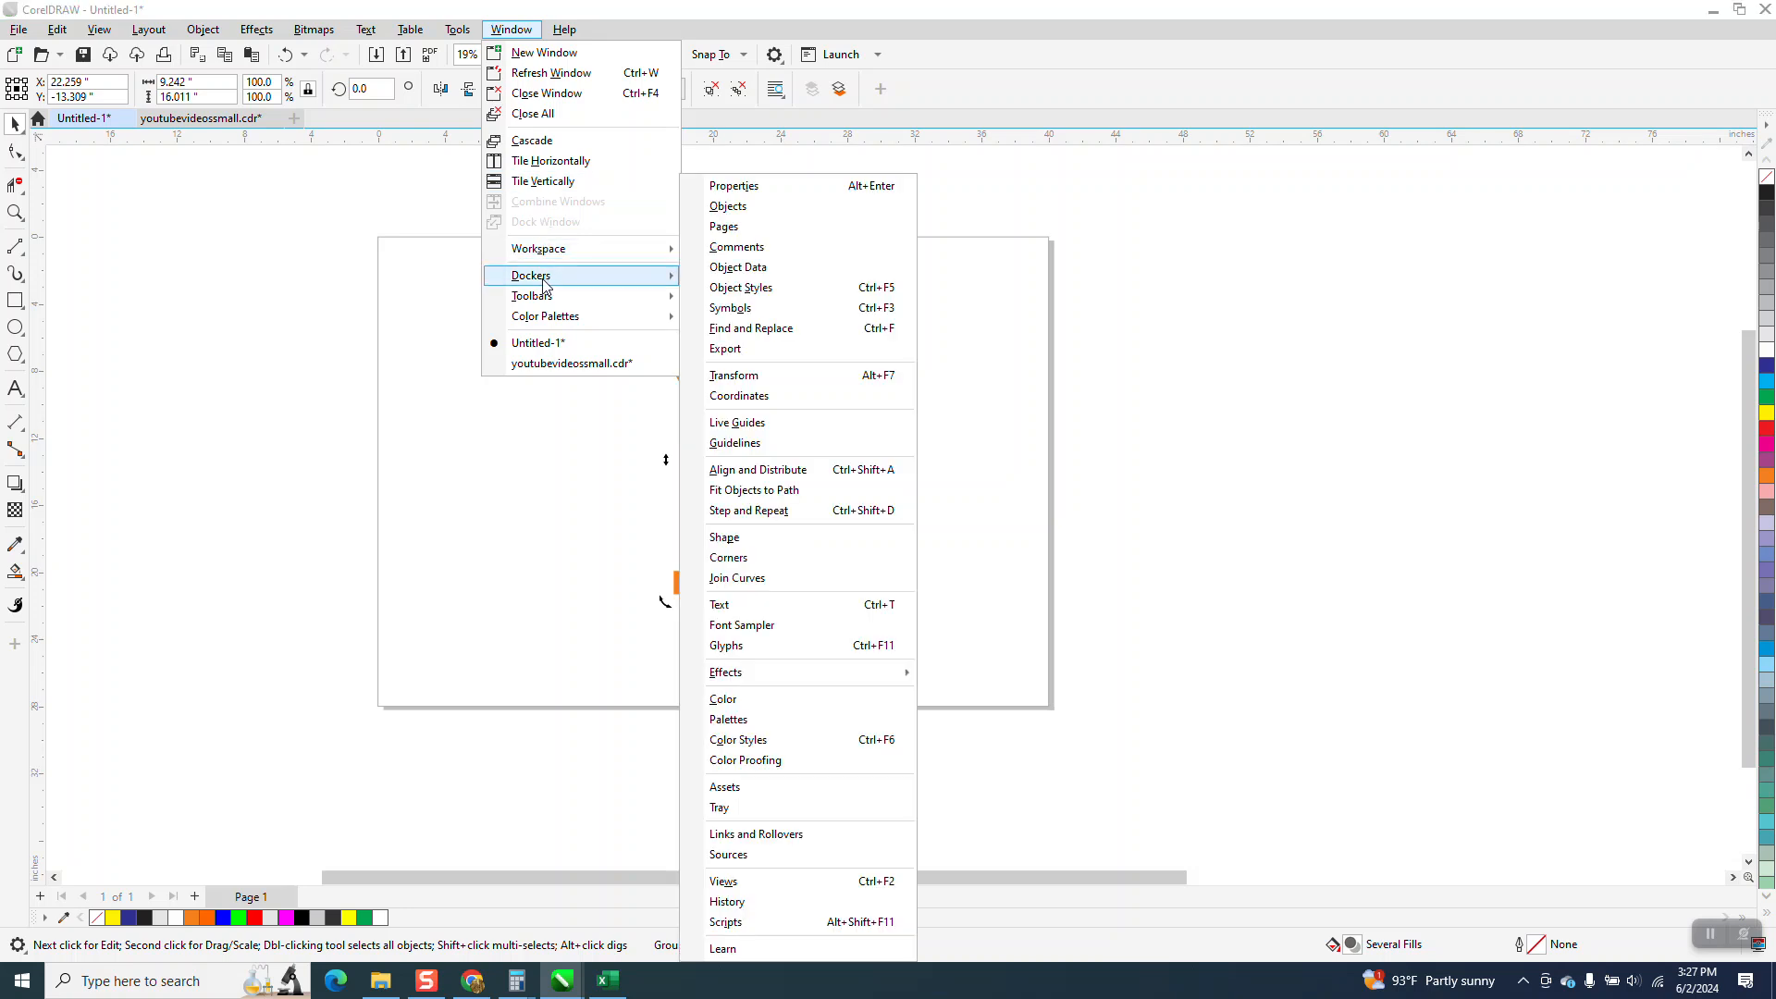
{"action": "left_click", "coordinate": [764, 378]}
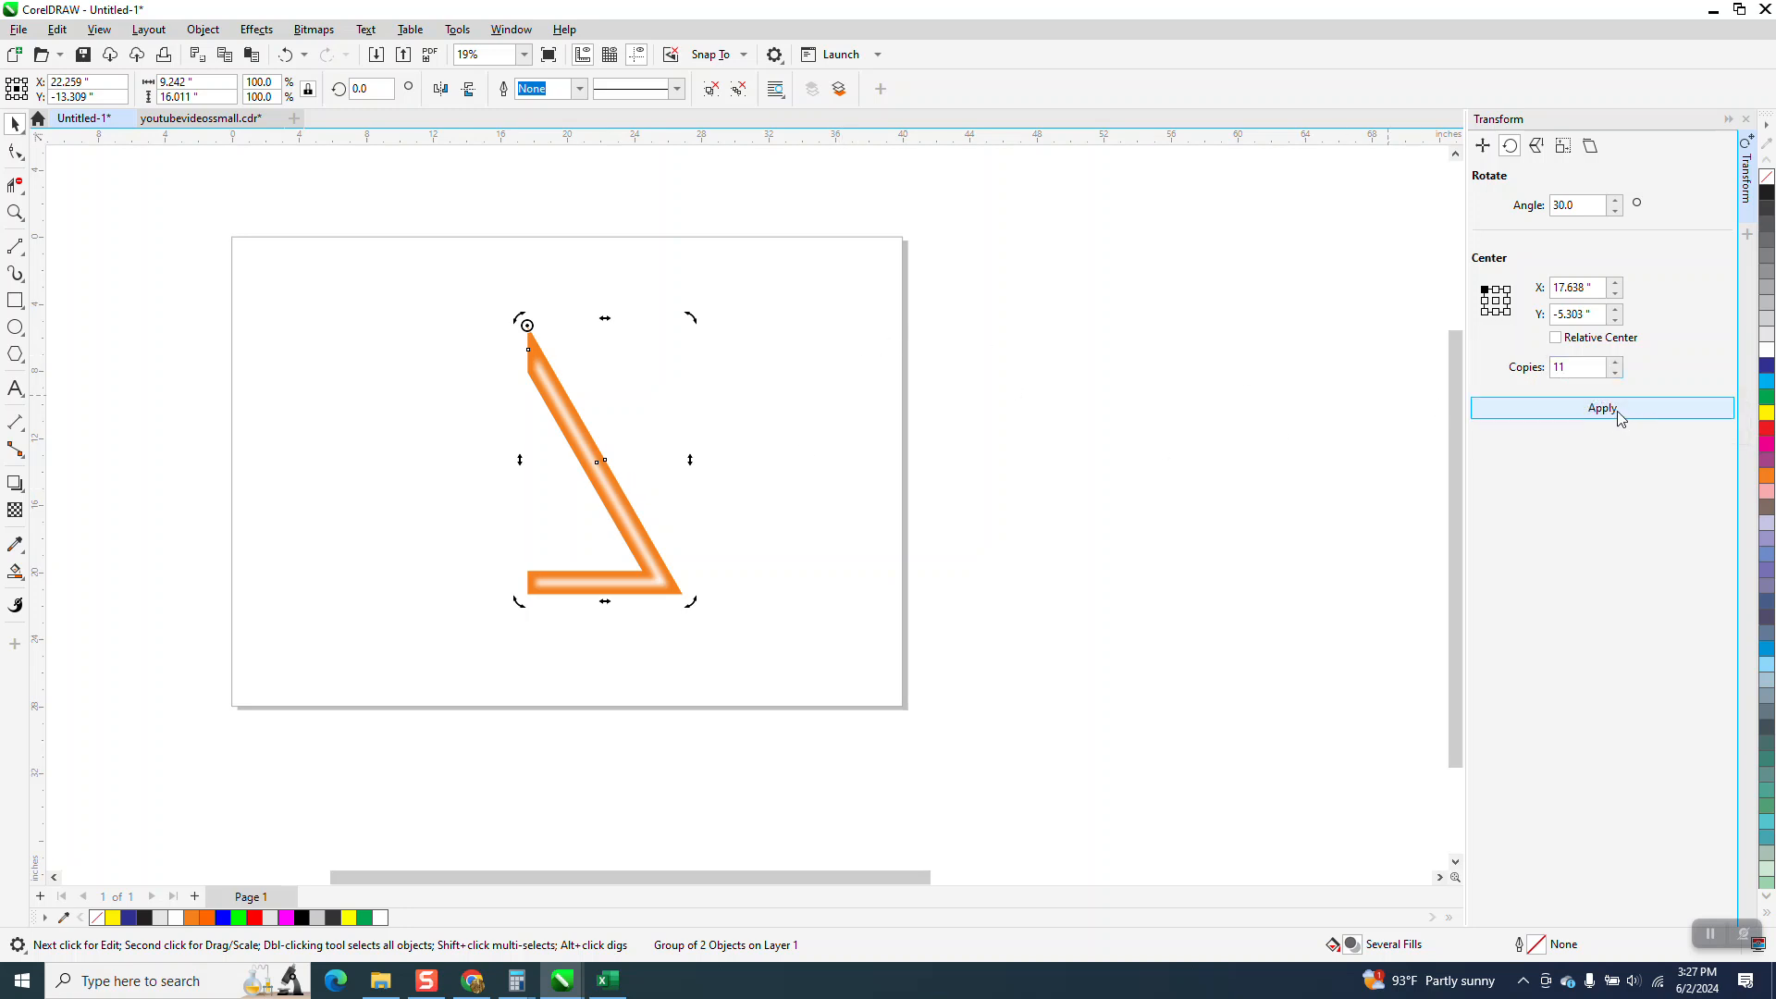
{"action": "left_click", "coordinate": [1621, 418]}
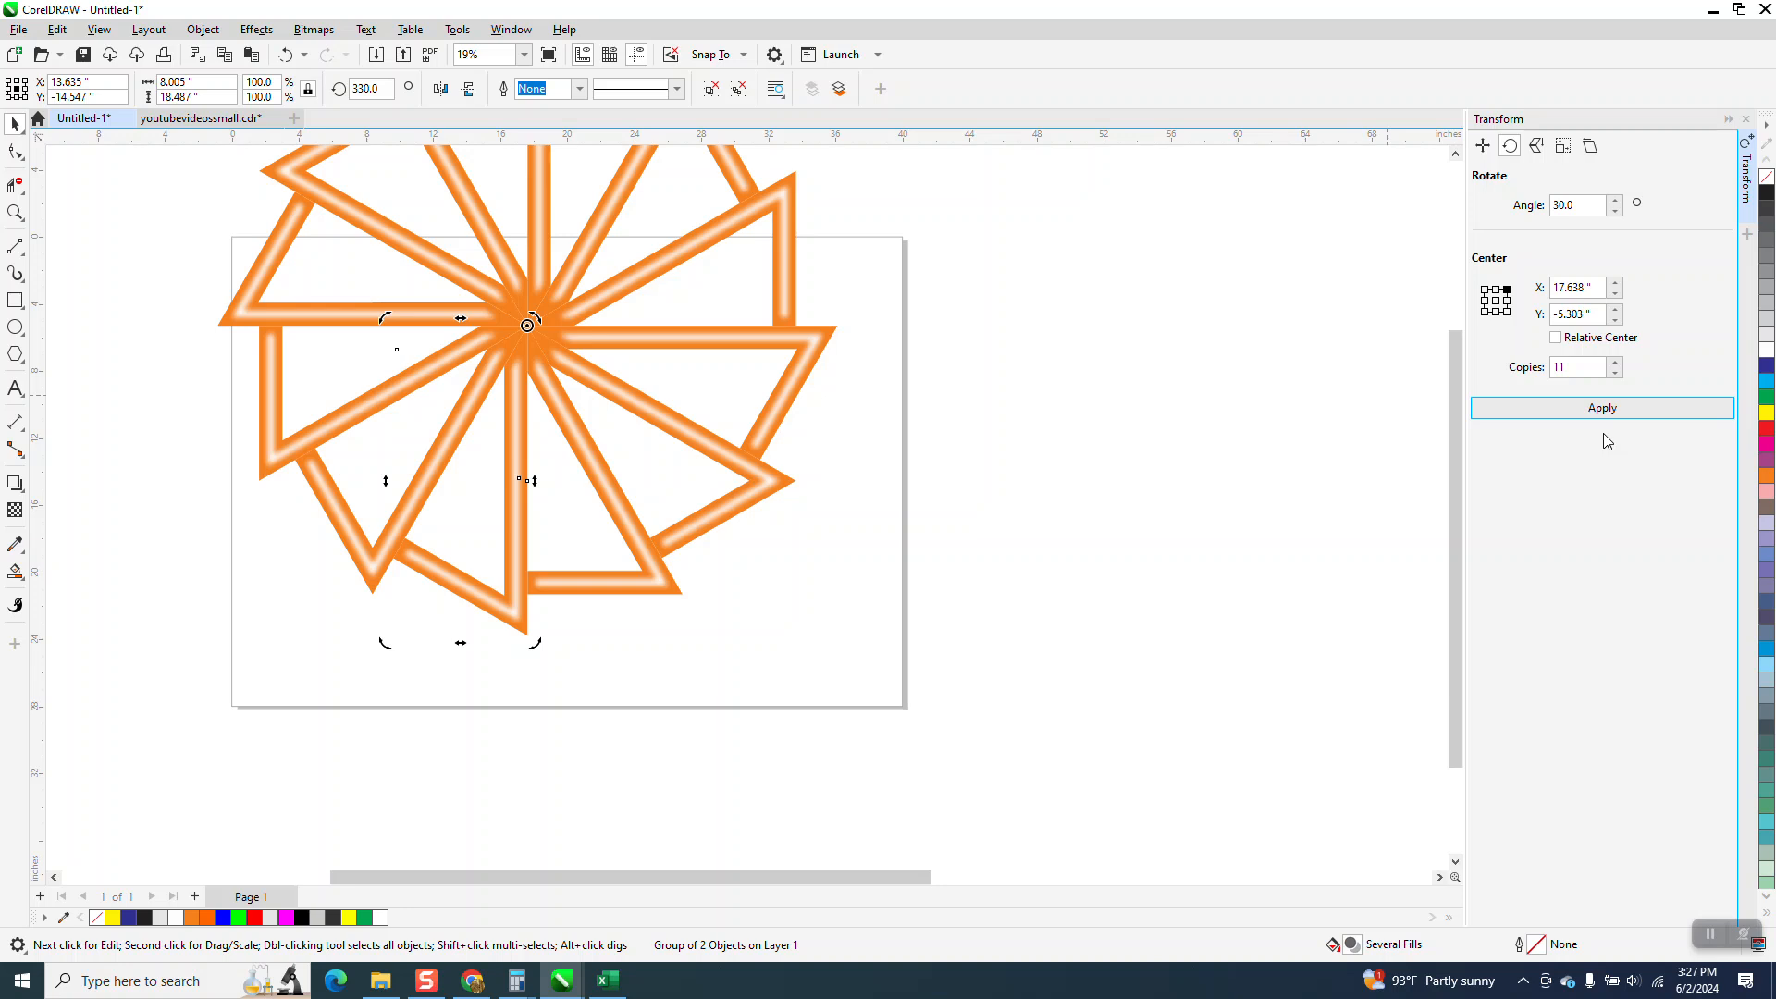
- Move the black rectangle behind the new pinwheel as its background
{"action": "scroll", "coordinate": [1032, 612], "scroll_direction": "down", "scroll_amount": 2}
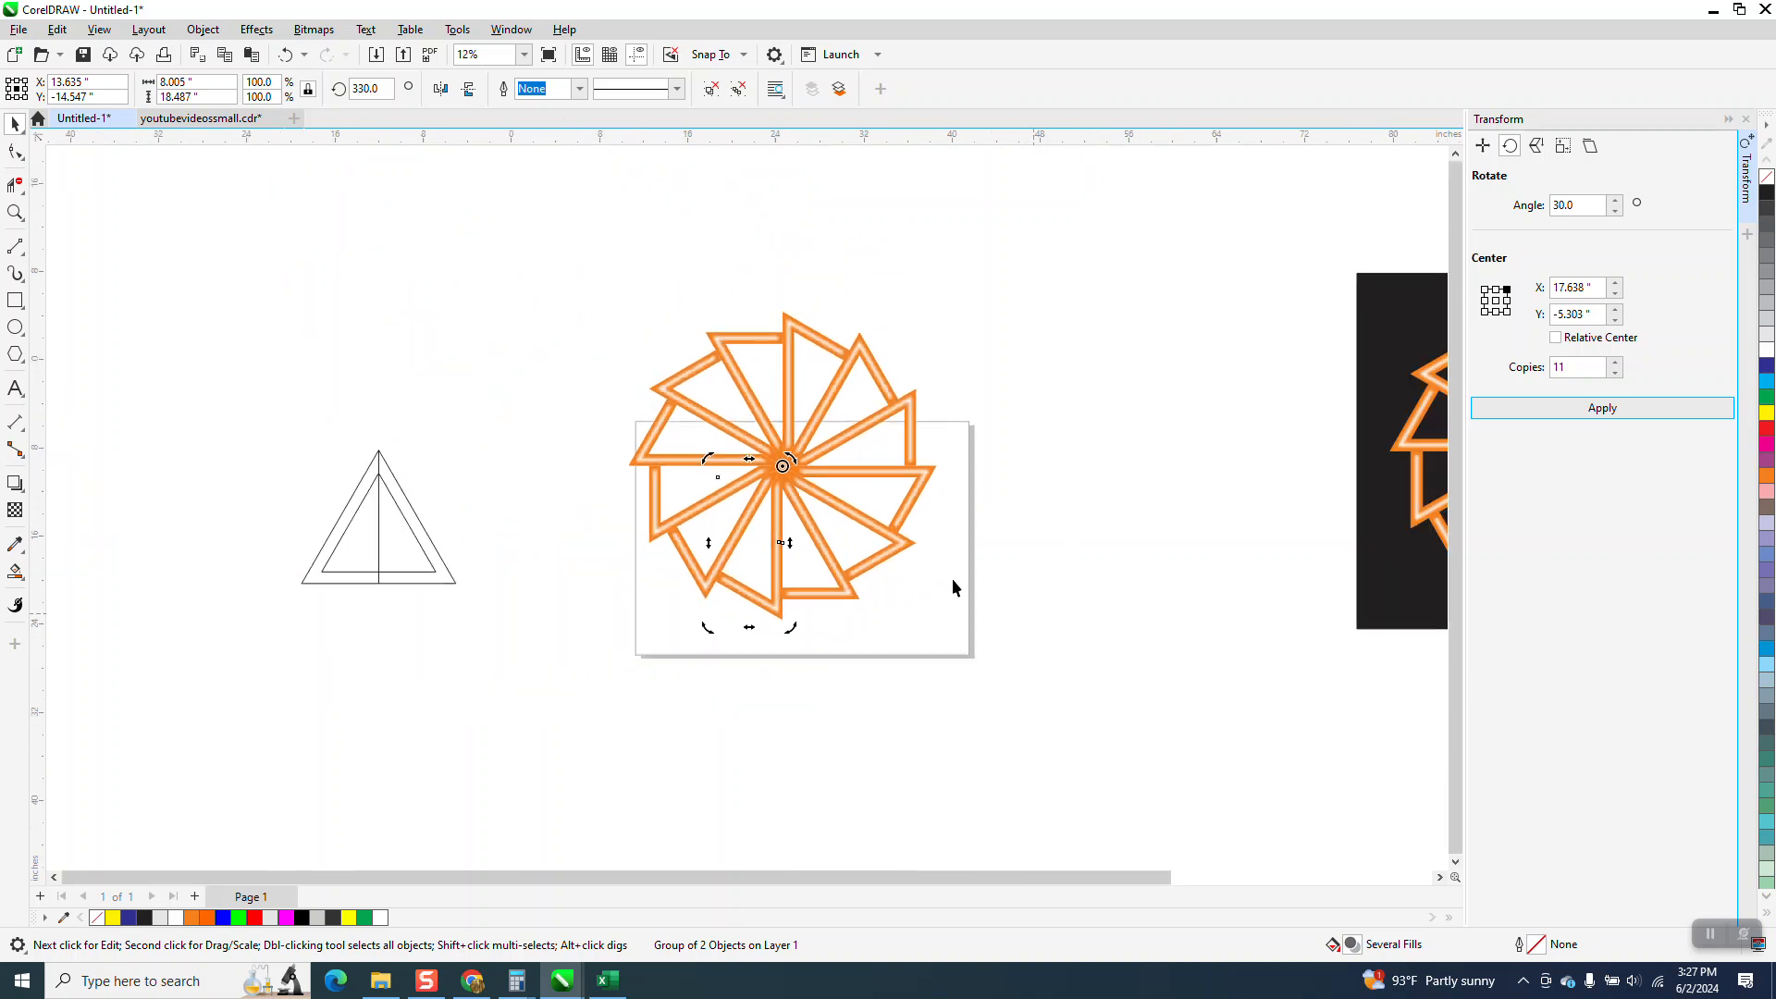
{"action": "left_click_drag", "start_coordinate": [1396, 414], "coordinate": [627, 424]}
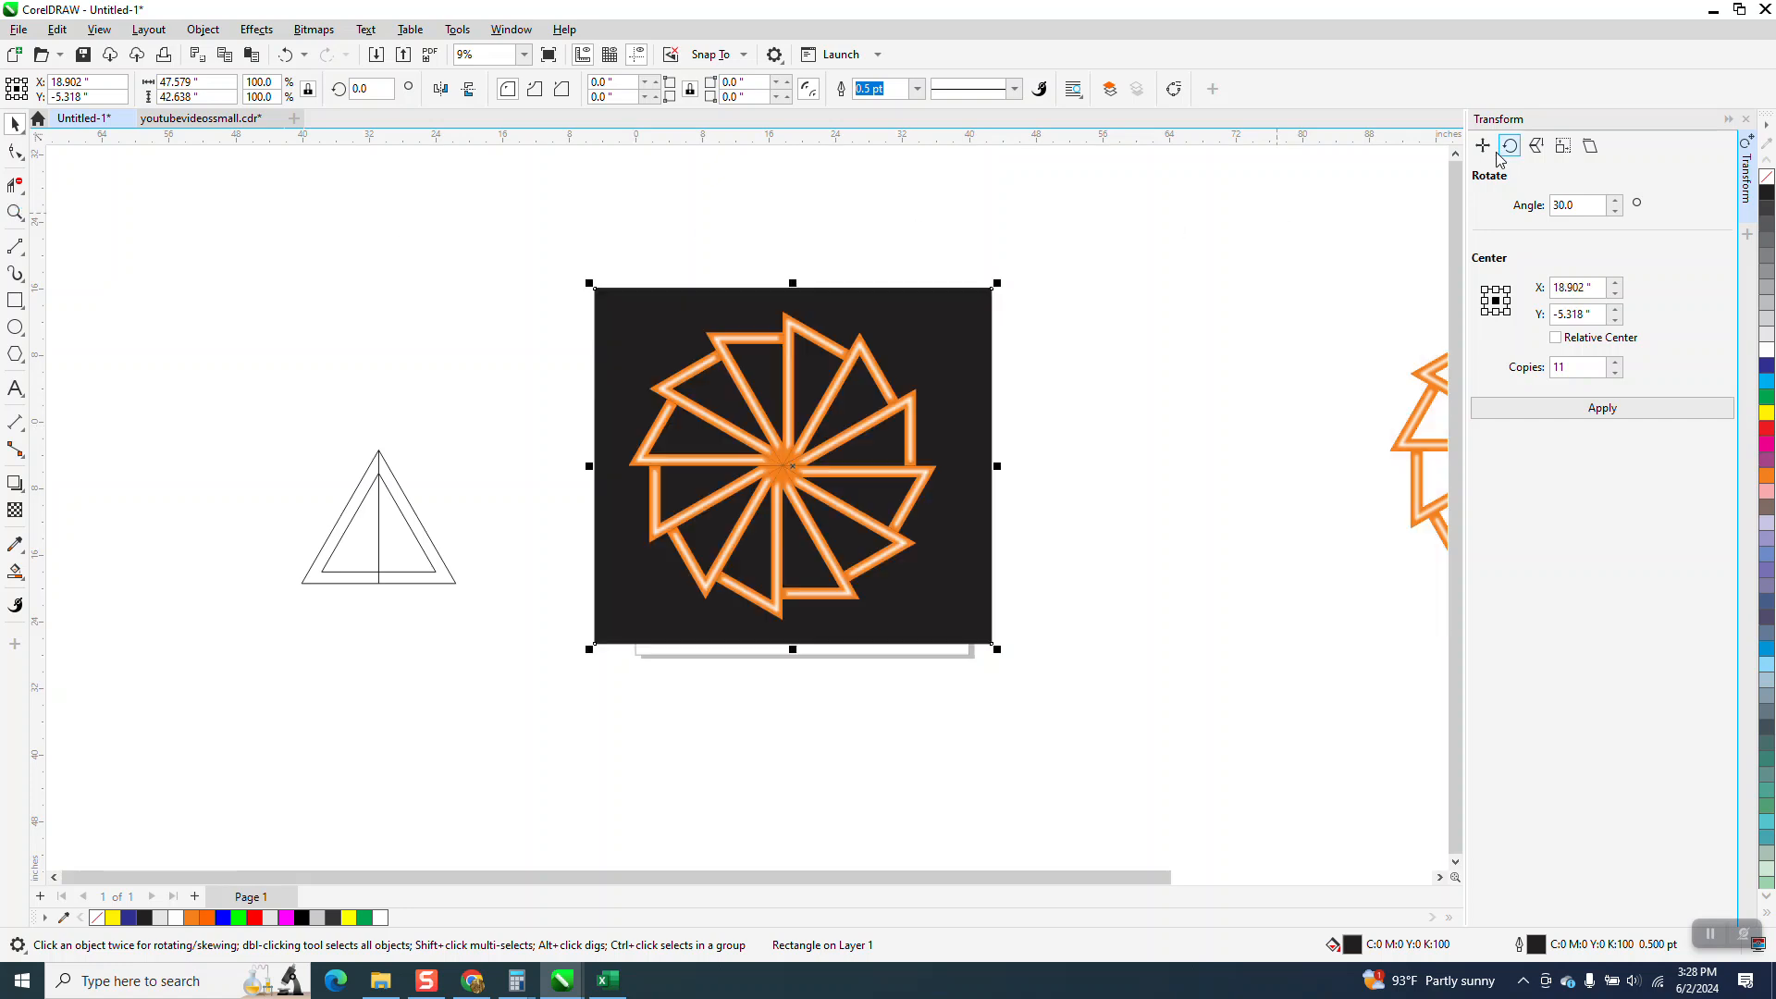
{"action": "left_click", "coordinate": [1747, 121]}
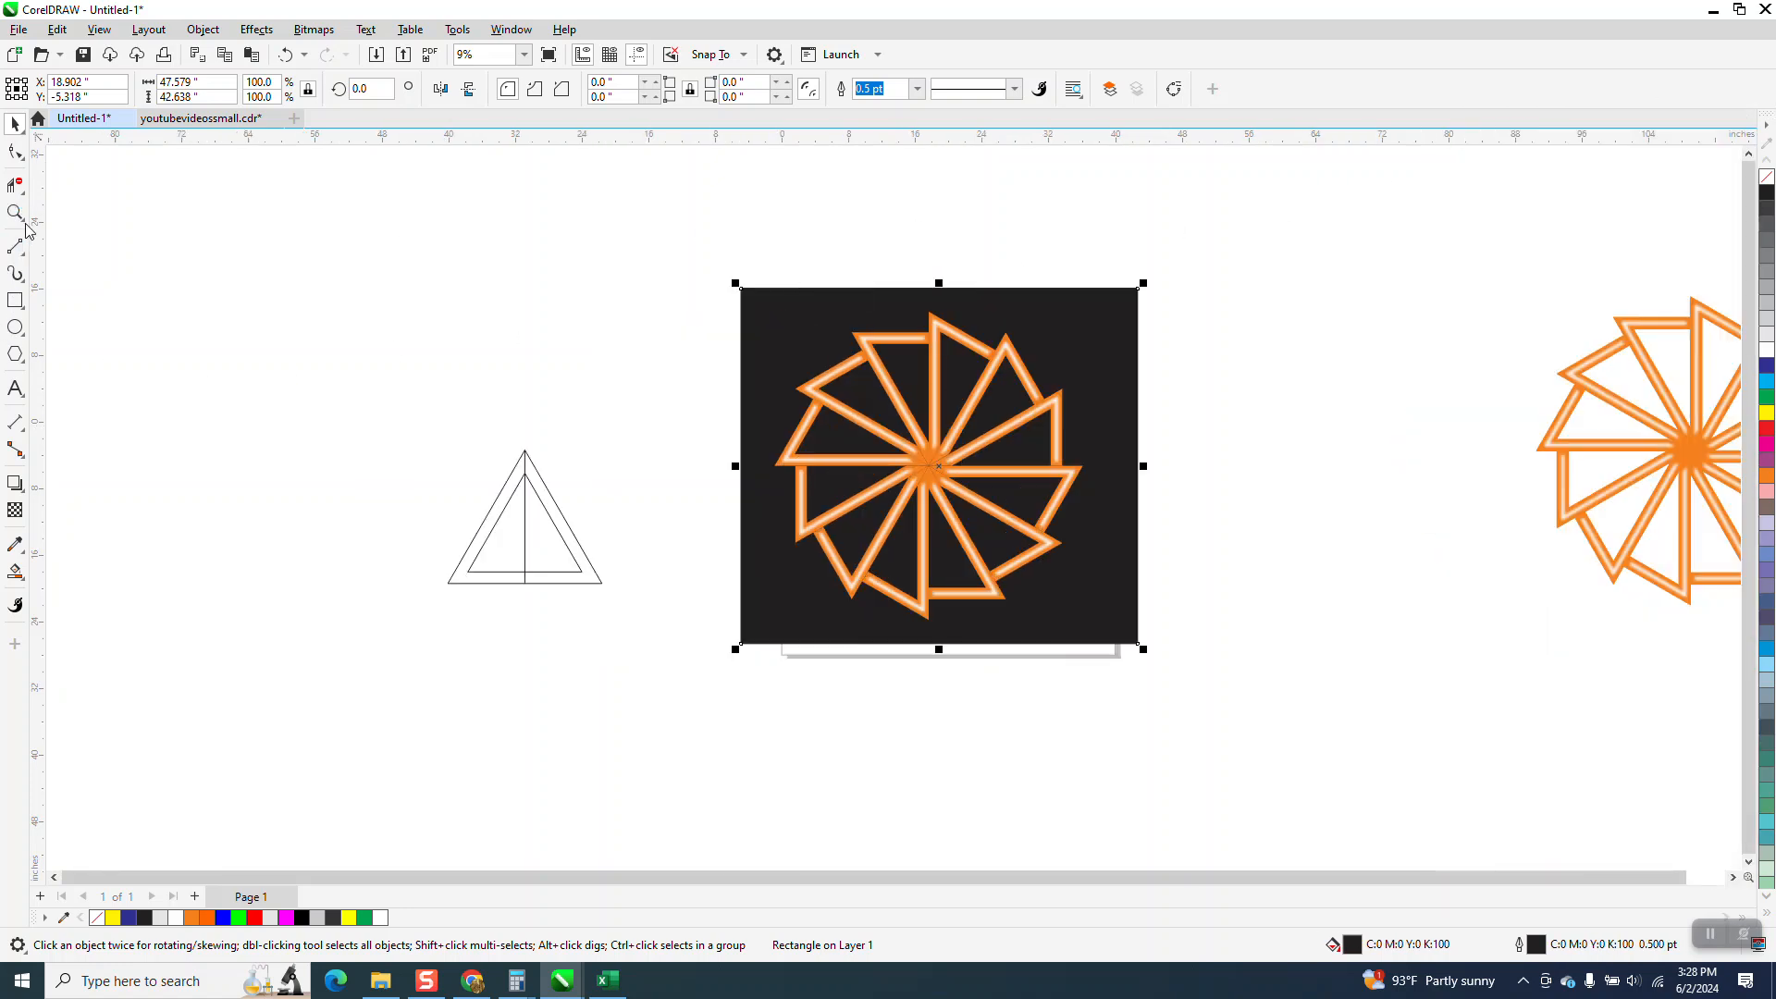
{"action": "left_click", "coordinate": [15, 212]}
{"action": "left_click_drag", "start_coordinate": [725, 311], "coordinate": [1219, 640]}
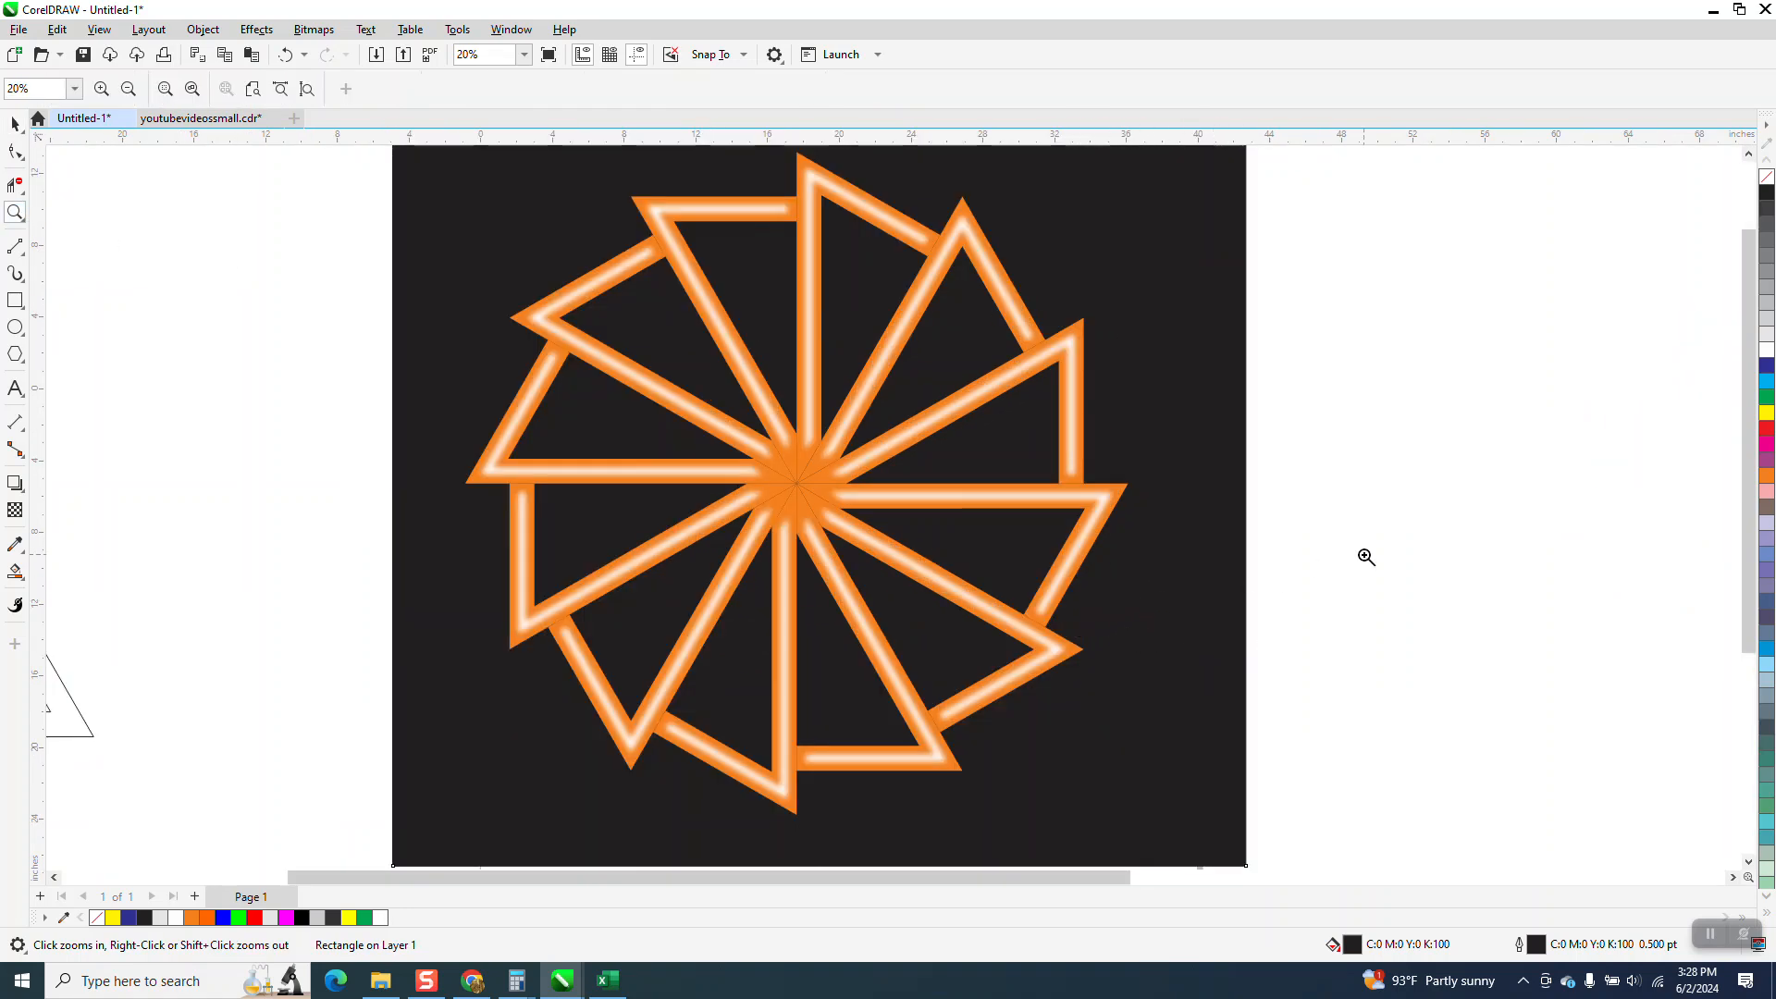